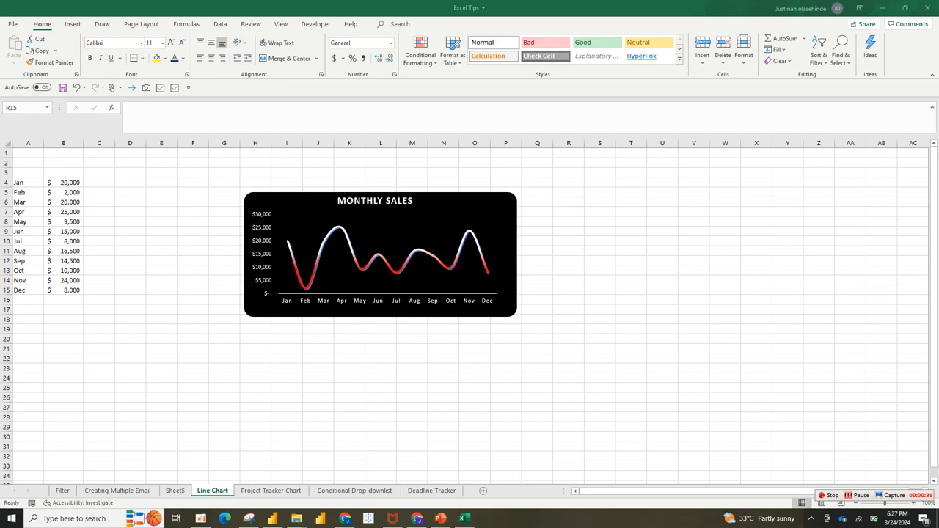
Set the June sales value in B9 to 20000.
{"action": "left_click", "coordinate": [568, 290]}
{"action": "left_click", "coordinate": [64, 232]}
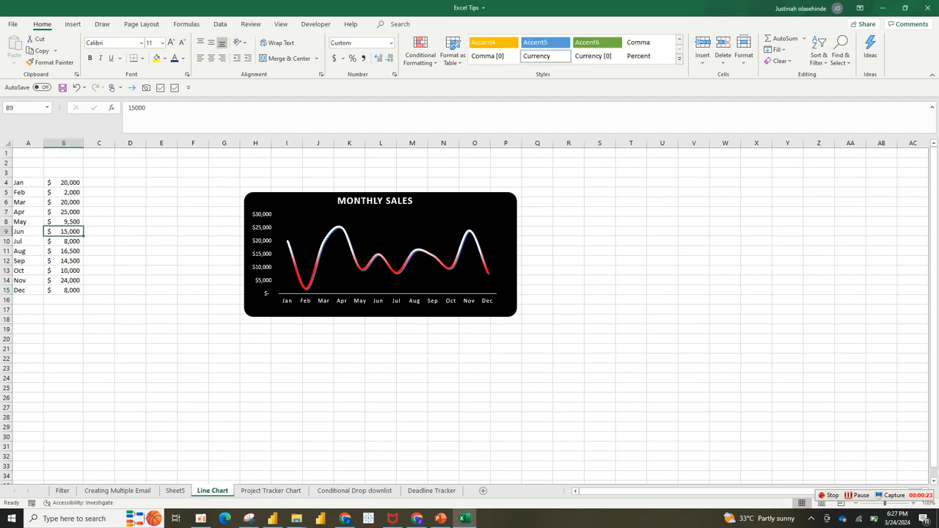
{"action": "type", "text": "20"}
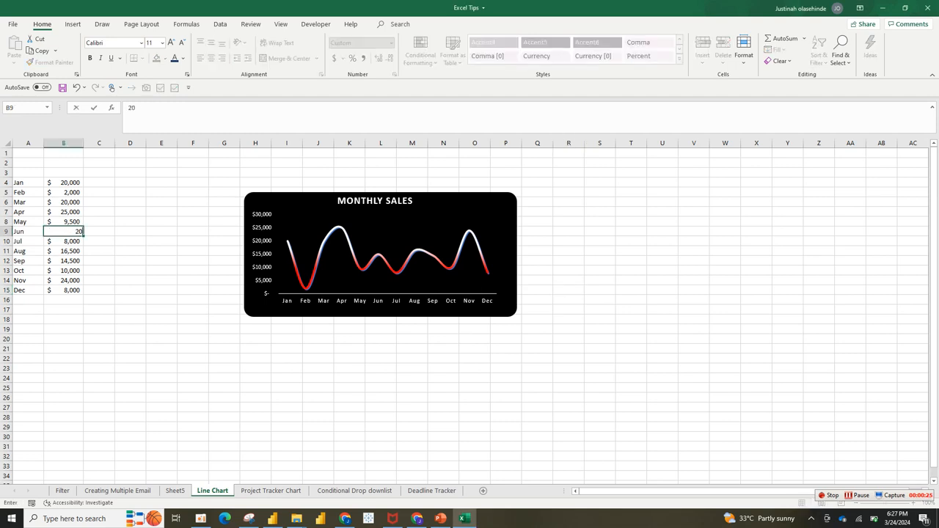
{"action": "type", "text": "000"}
{"action": "left_click", "coordinate": [130, 250]}
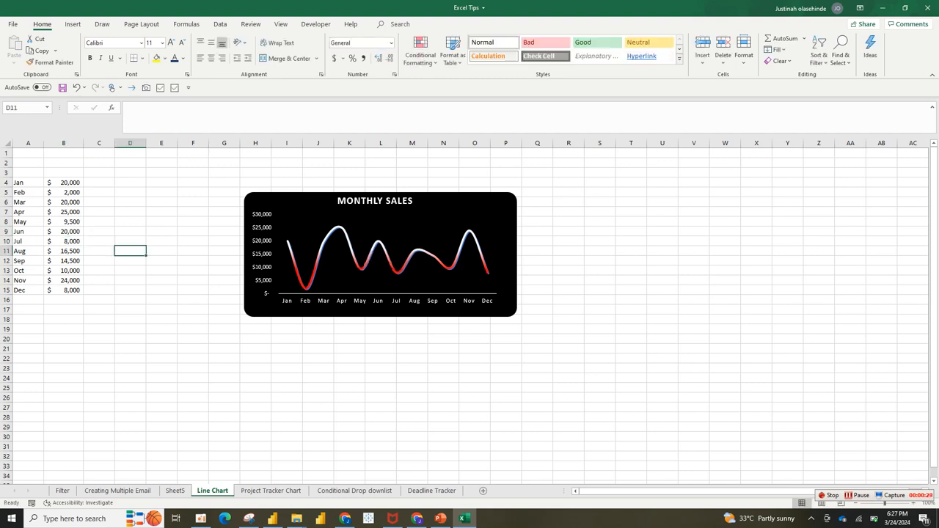
Try 50000 as the November sales value in B14 and undo the change.
{"action": "left_click", "coordinate": [64, 280]}
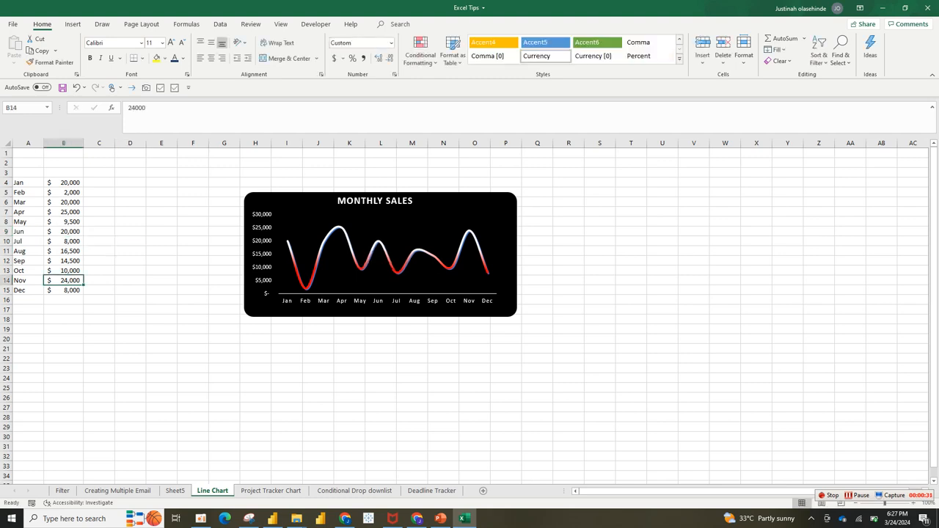
{"action": "type", "text": "50000"}
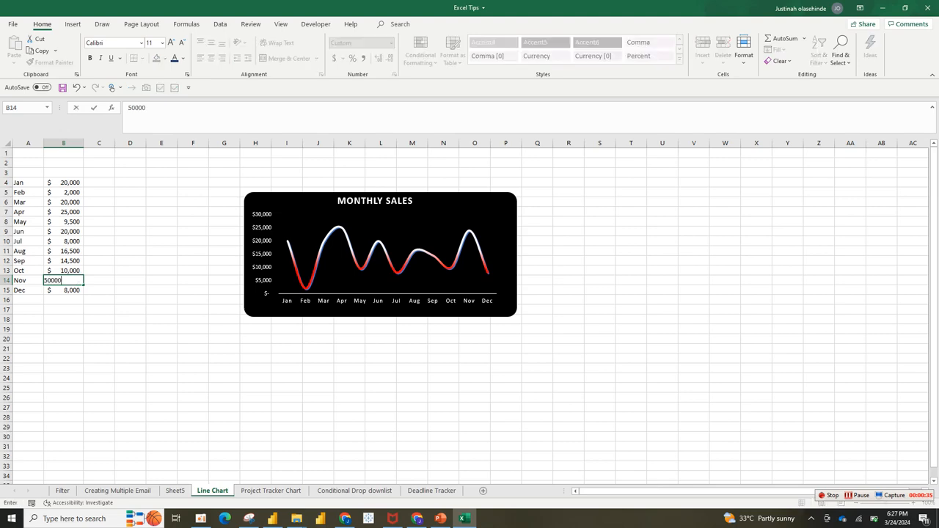
{"action": "left_click", "coordinate": [161, 251]}
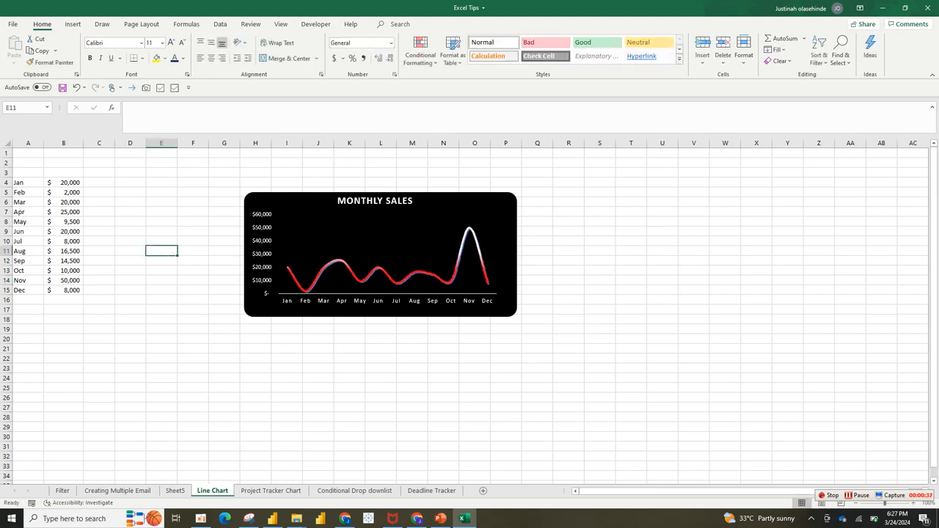
{"action": "left_click", "coordinate": [64, 270]}
{"action": "key", "text": "ctrl+z"}
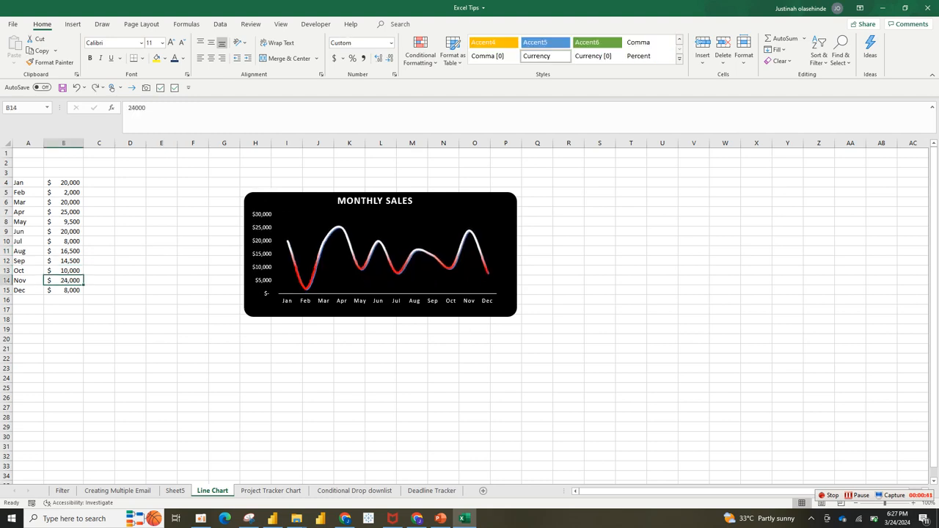
Delete the existing Monthly Sales chart and the black rounded shape behind it.
{"action": "left_click", "coordinate": [162, 271]}
{"action": "left_click", "coordinate": [414, 234]}
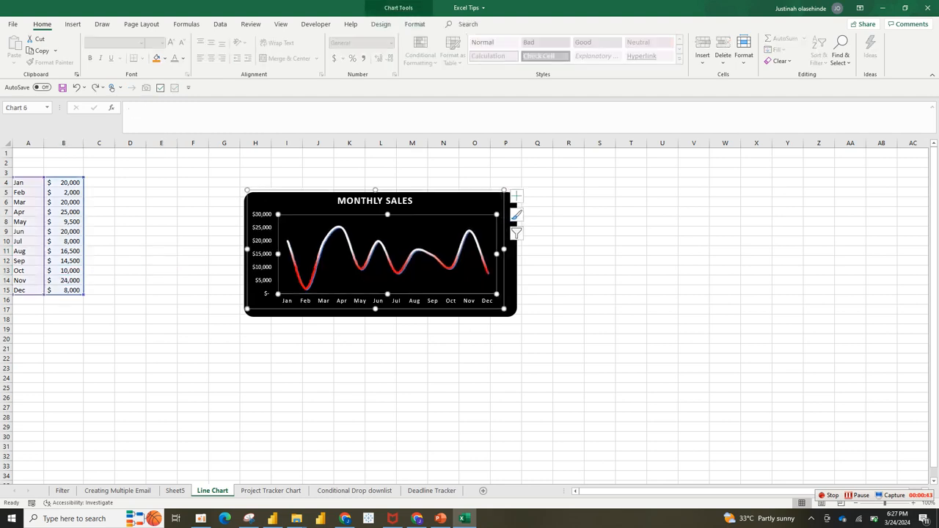
{"action": "left_click", "coordinate": [456, 202]}
{"action": "key", "text": "Delete"}
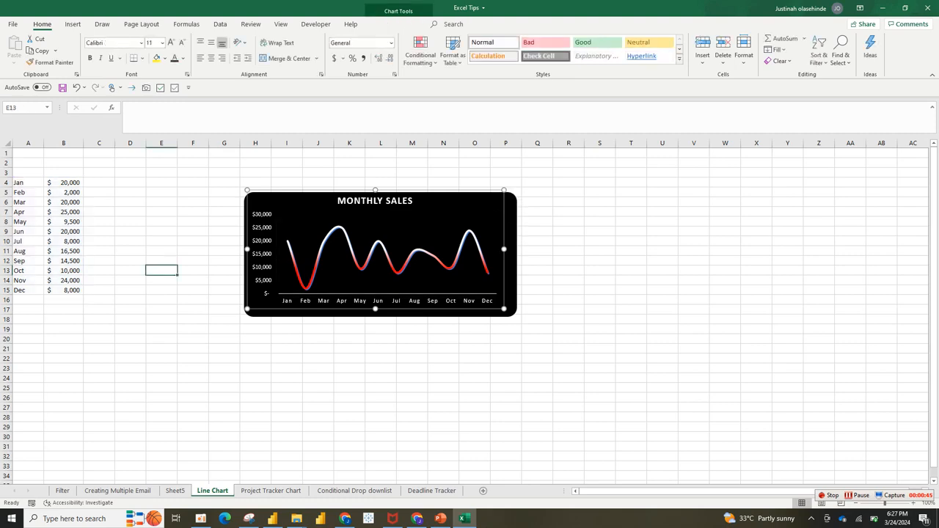
{"action": "left_click", "coordinate": [450, 218]}
{"action": "key", "text": "Delete"}
Draw a rounded rectangle about 7.58" wide and 3.76" high with reduced corner rounding, placed beside the data from about F4 to P22.
{"action": "left_click", "coordinate": [255, 192]}
{"action": "left_click", "coordinate": [73, 24]}
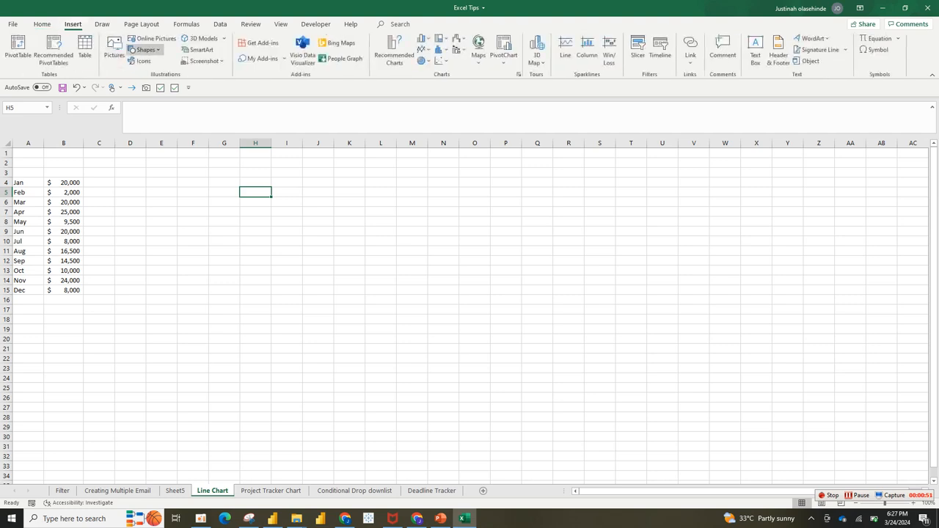
{"action": "left_click", "coordinate": [144, 50]}
{"action": "left_click", "coordinate": [182, 75]}
{"action": "mouse_move", "coordinate": [251, 227]}
{"action": "left_mouse_down"}
{"action": "mouse_move", "coordinate": [481, 388]}
{"action": "mouse_move", "coordinate": [608, 403]}
{"action": "left_mouse_up"}
{"action": "left_click_drag", "start_coordinate": [281, 226], "coordinate": [266, 227]}
{"action": "left_click_drag", "start_coordinate": [352, 282], "coordinate": [276, 237]}
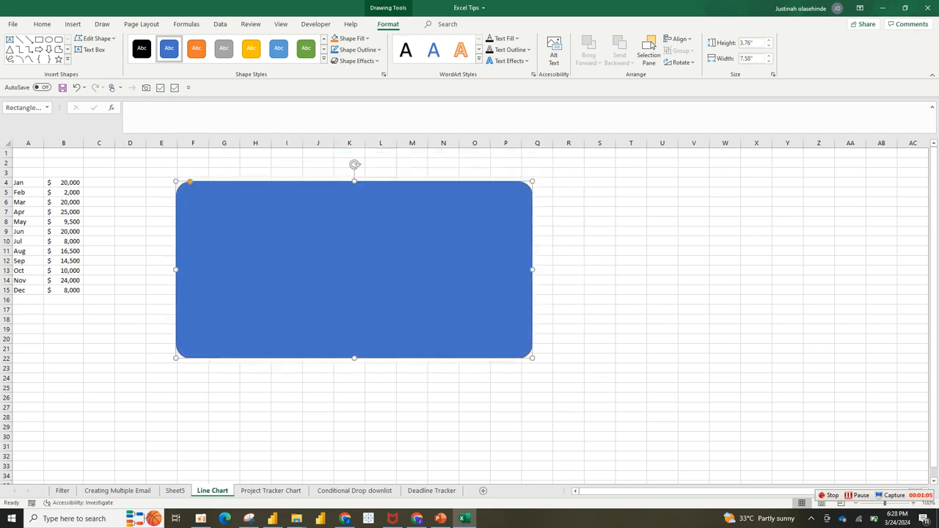
Remove the rounded rectangle's outline and fill it with black.
{"action": "left_click", "coordinate": [357, 49]}
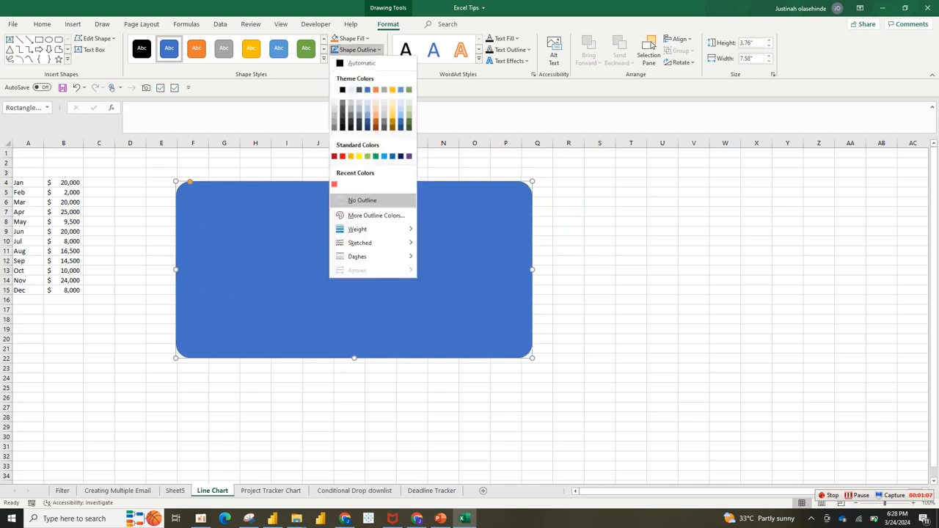
{"action": "left_click", "coordinate": [370, 201]}
{"action": "left_click", "coordinate": [351, 38]}
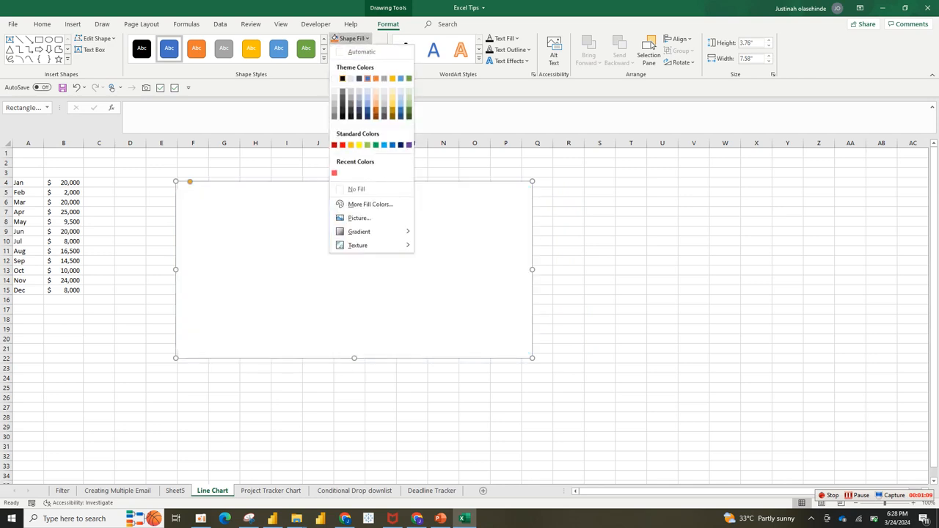
{"action": "left_click", "coordinate": [349, 78]}
{"action": "left_click", "coordinate": [599, 222]}
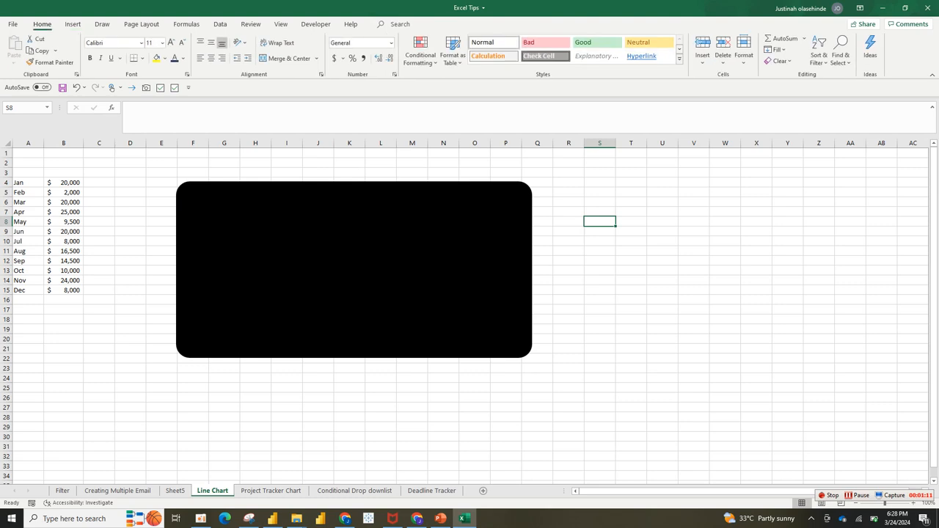
{"action": "left_click", "coordinate": [440, 253]}
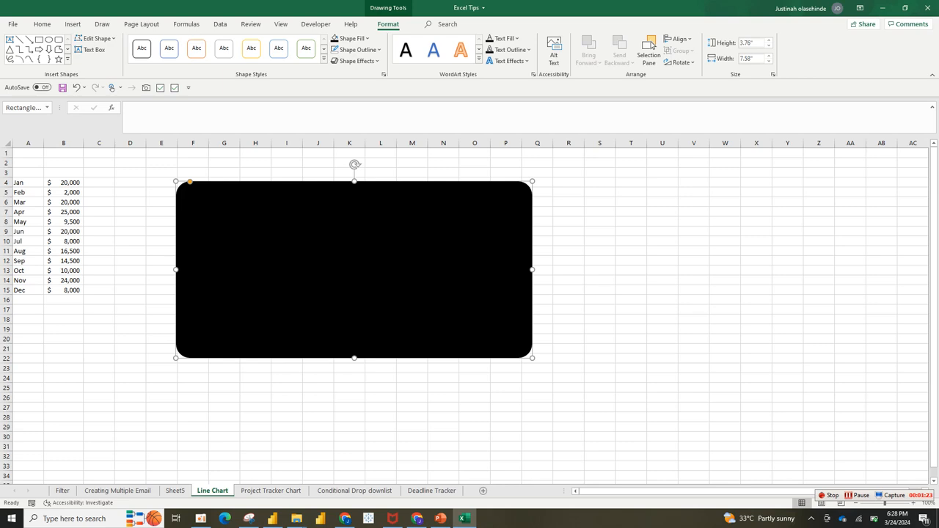
Insert a basic 2-D line chart from A4:B15 and move it onto the black rectangle.
{"action": "left_click_drag", "start_coordinate": [19, 182], "coordinate": [70, 291]}
{"action": "left_click", "coordinate": [72, 25]}
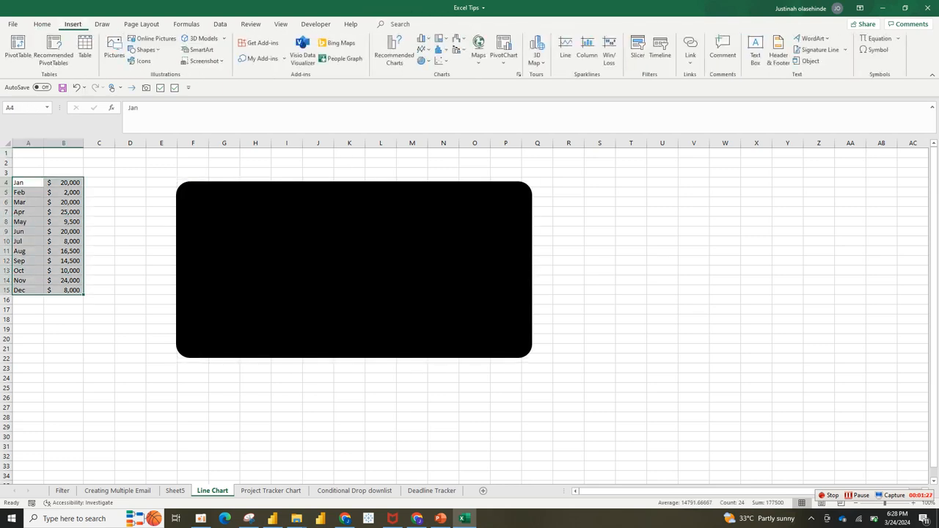
{"action": "left_click", "coordinate": [423, 49]}
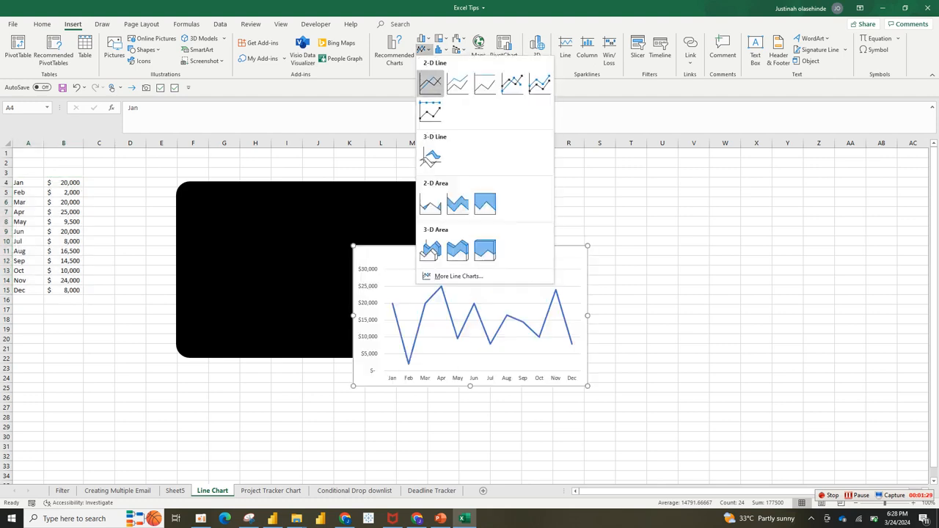
{"action": "left_click", "coordinate": [431, 83]}
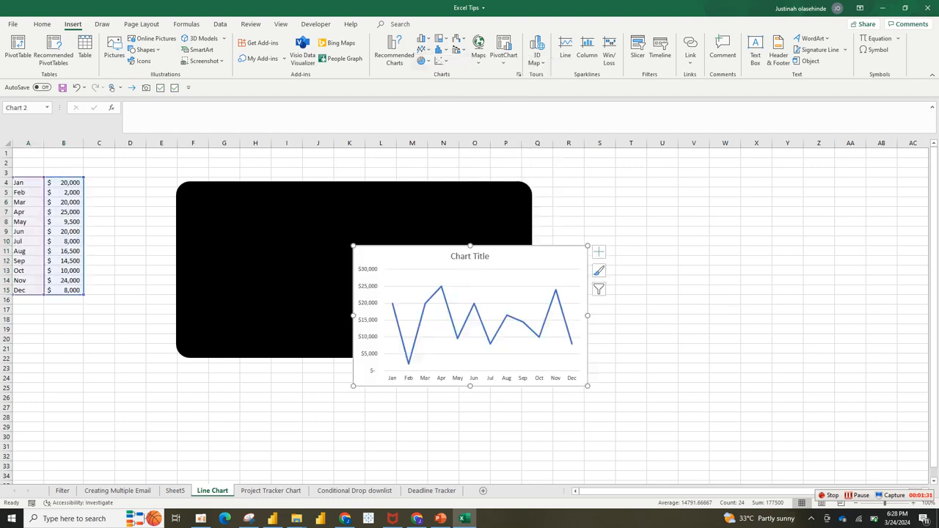
{"action": "left_click_drag", "start_coordinate": [412, 257], "coordinate": [299, 221]}
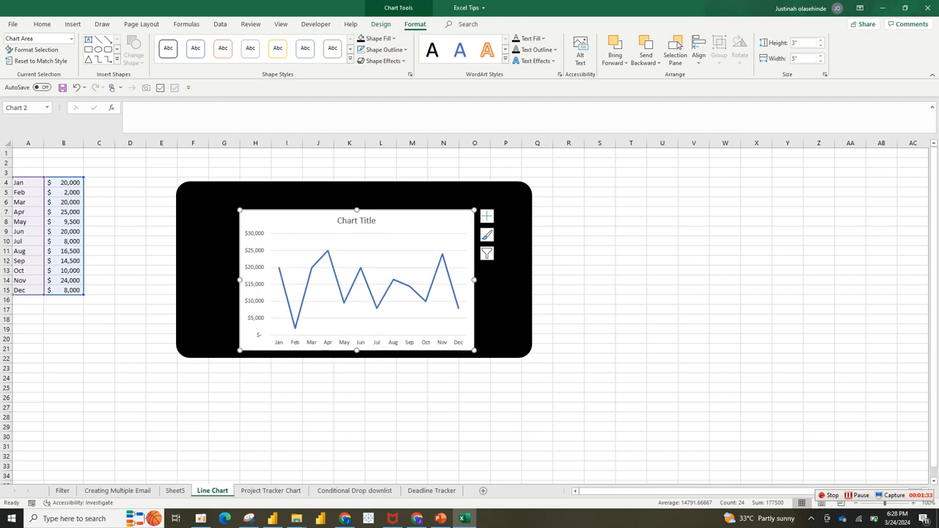
Apply the chart style with a solid blue background, white line and drop lines to the line chart.
{"action": "double_click", "coordinate": [299, 221]}
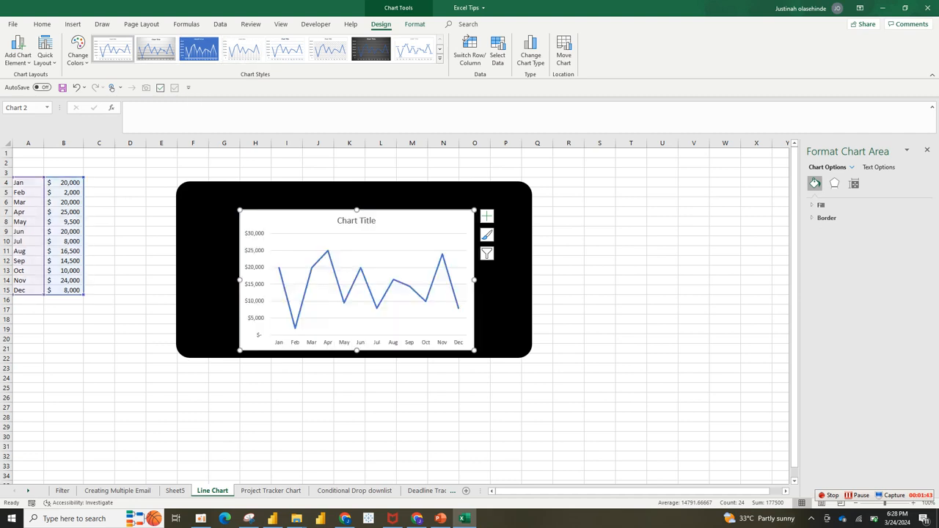
{"action": "left_click", "coordinate": [198, 49]}
{"action": "left_click", "coordinate": [377, 255]}
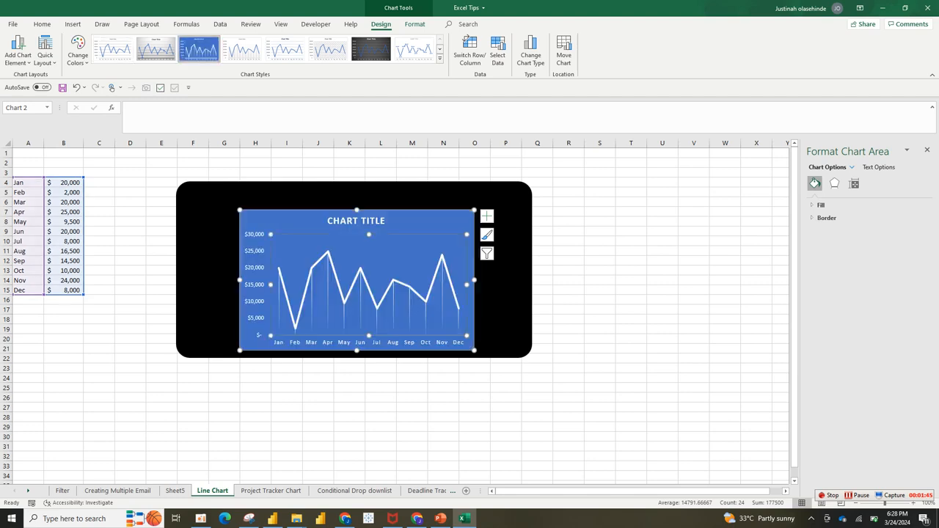
Set the chart area to no border line and no fill.
{"action": "left_click", "coordinate": [420, 197]}
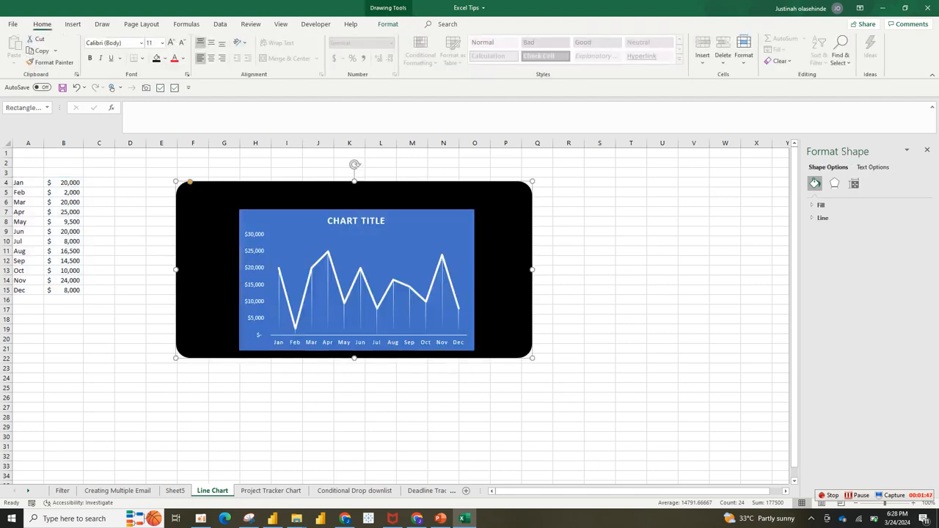
{"action": "left_click", "coordinate": [423, 221]}
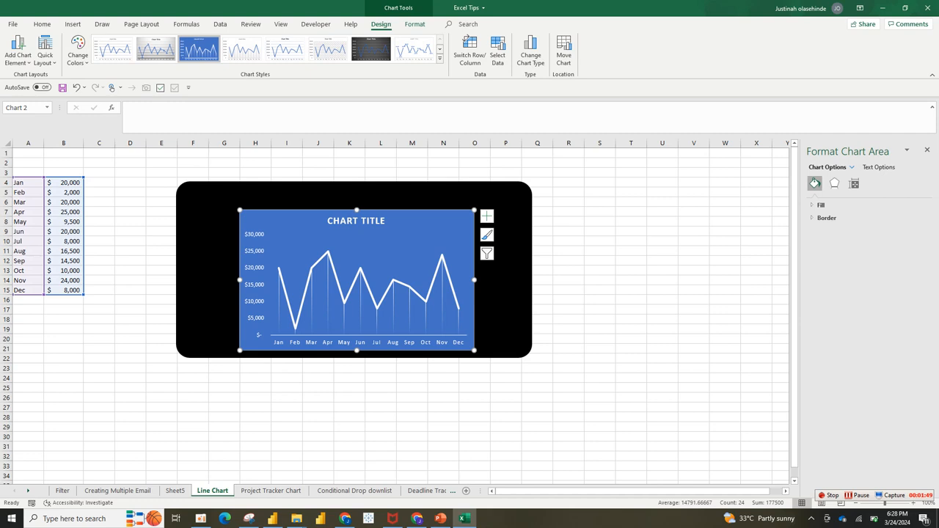
{"action": "left_click", "coordinate": [827, 218]}
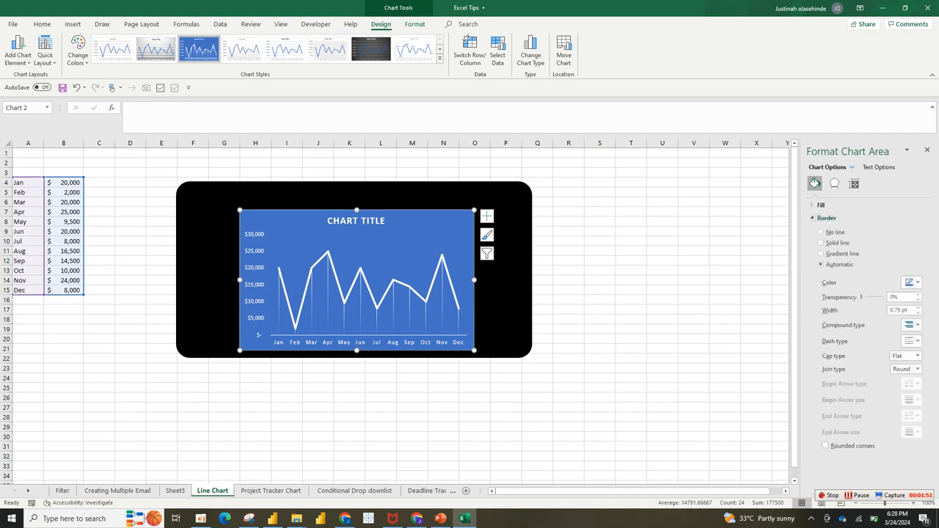
{"action": "left_click", "coordinate": [821, 231]}
{"action": "left_click", "coordinate": [821, 205]}
{"action": "left_click", "coordinate": [821, 218]}
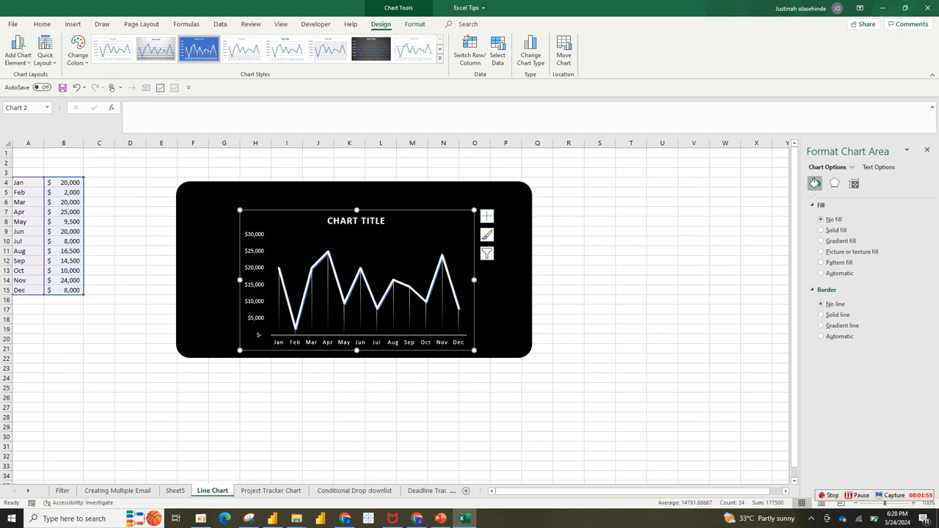
Enlarge the chart toward the black rectangle's upper-left corner and narrow the rectangle to fit around the chart.
{"action": "left_click_drag", "start_coordinate": [240, 211], "coordinate": [191, 192]}
{"action": "left_click", "coordinate": [506, 286]}
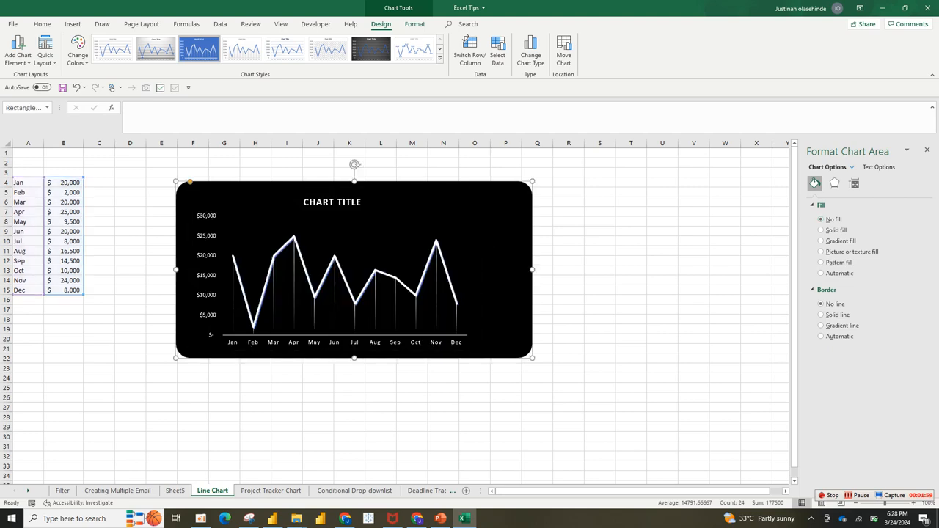
{"action": "left_click_drag", "start_coordinate": [531, 269], "coordinate": [485, 269]}
{"action": "left_click", "coordinate": [375, 305]}
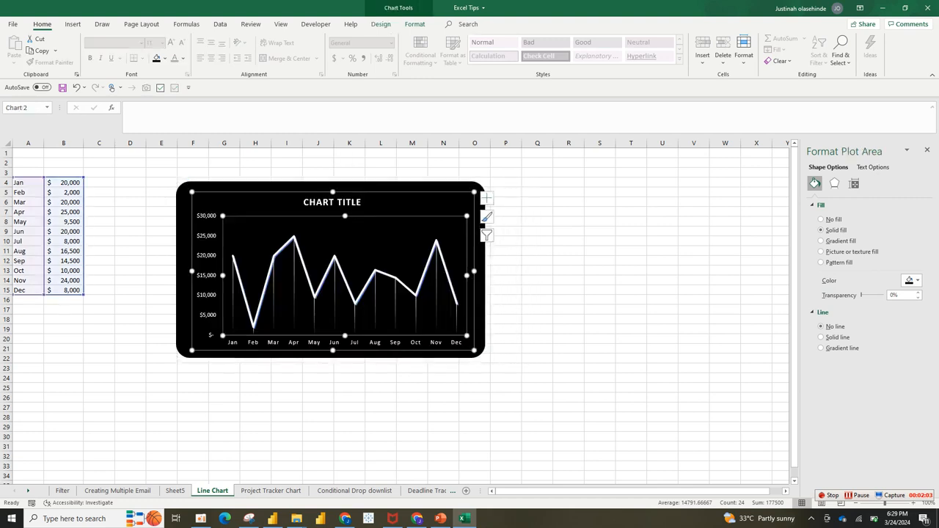
{"action": "left_click", "coordinate": [375, 304]}
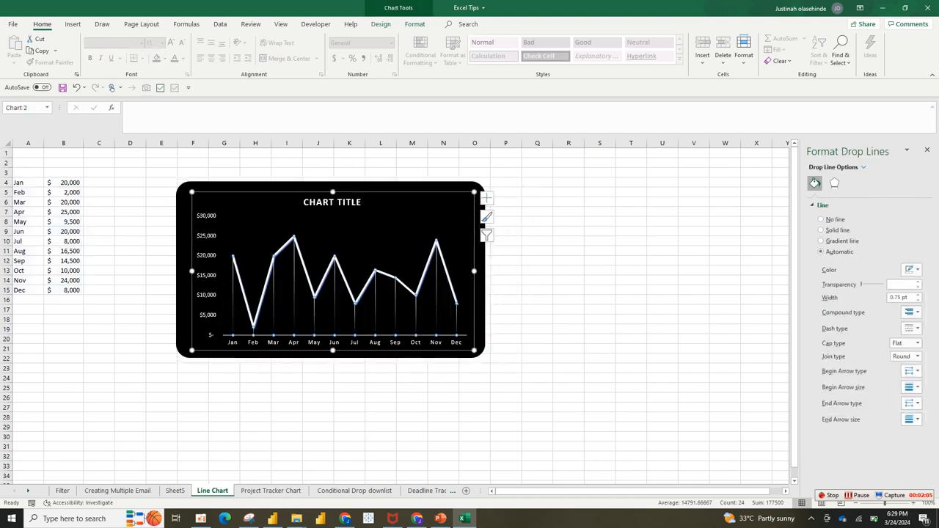
{"action": "left_click", "coordinate": [458, 202]}
{"action": "left_click", "coordinate": [487, 198]}
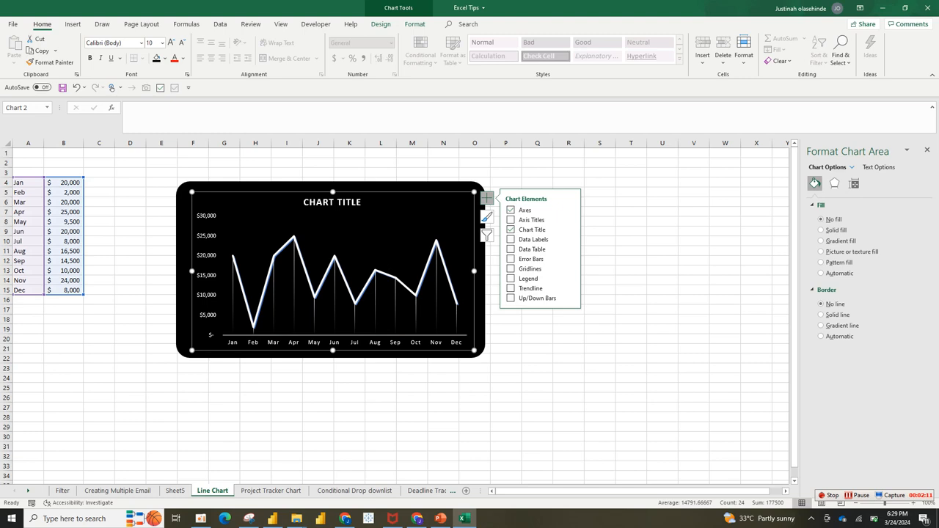
Change the chart title to MONTHLY SALES.
{"action": "left_click", "coordinate": [331, 202]}
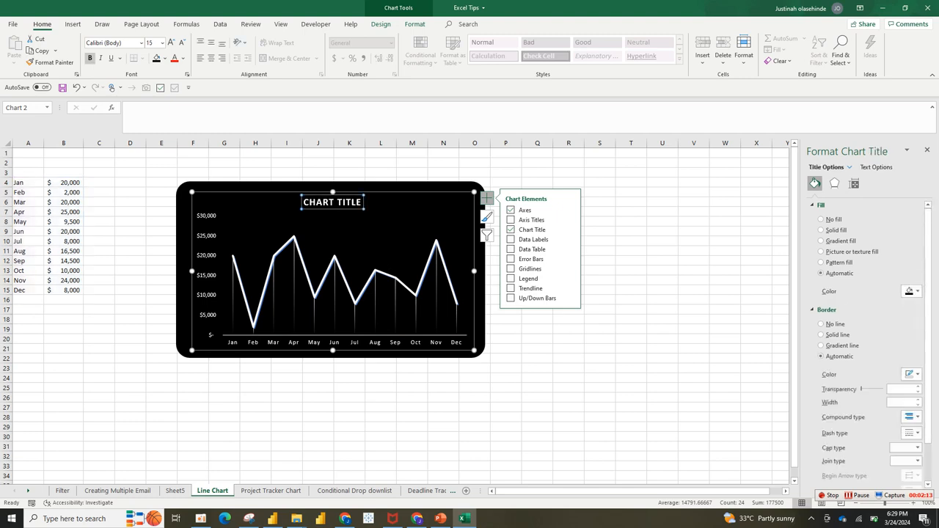
{"action": "double_click", "coordinate": [318, 202]}
{"action": "key", "text": "ctrl+a"}
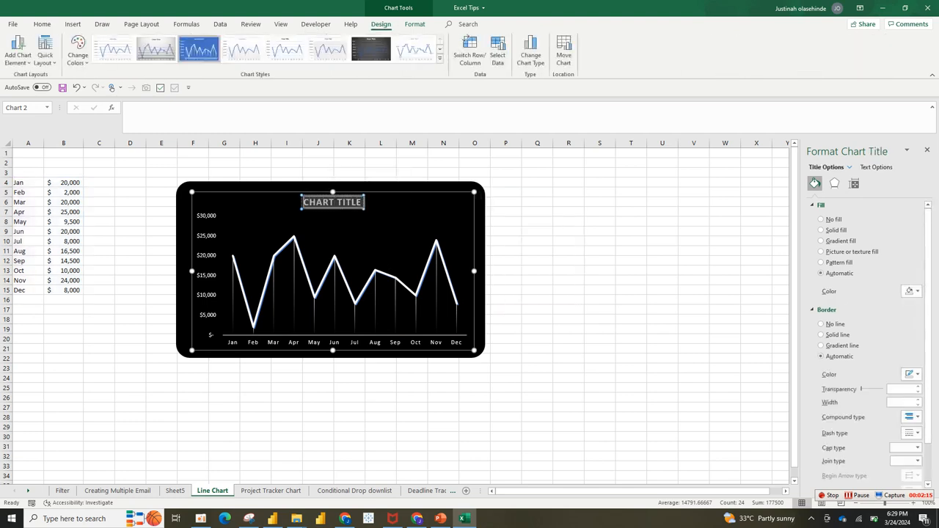
{"action": "type", "text": "MONTHLY"}
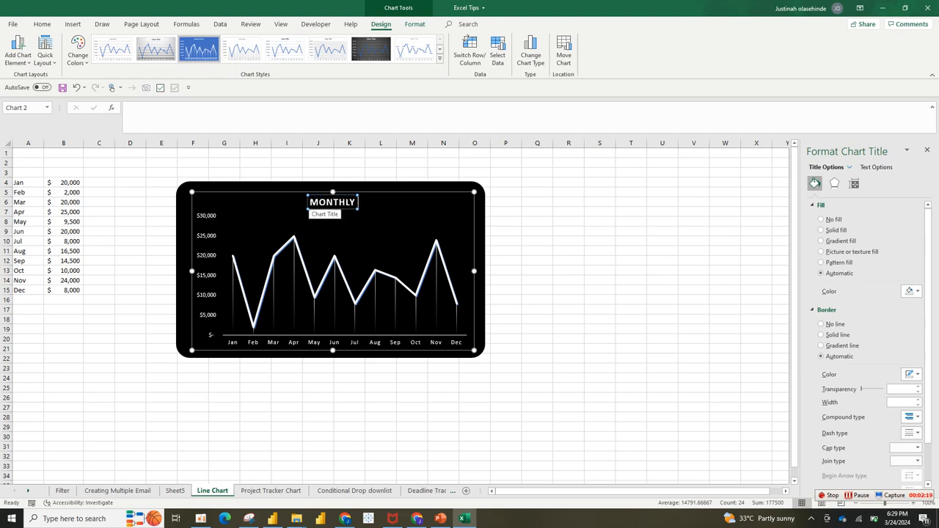
{"action": "type", "text": " SALES"}
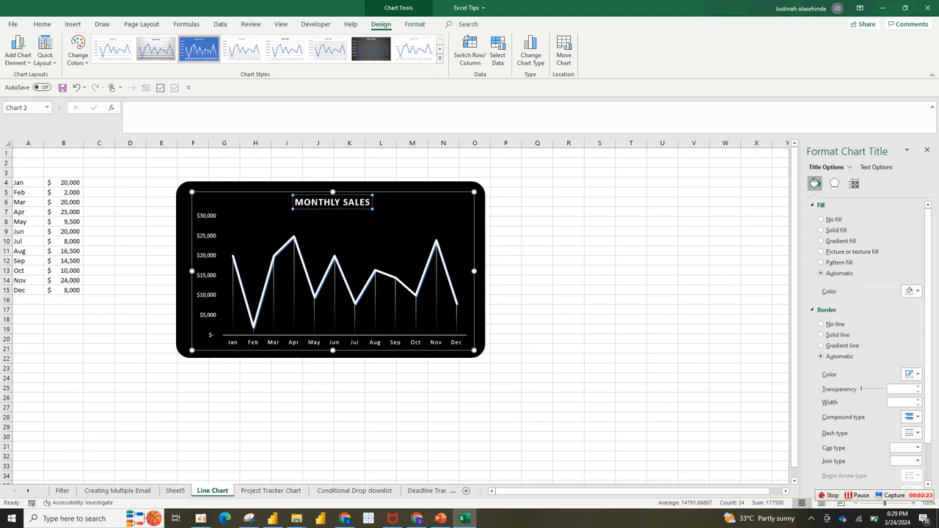
Enlarge the plot area upward to the top of the chart.
{"action": "left_click", "coordinate": [344, 275]}
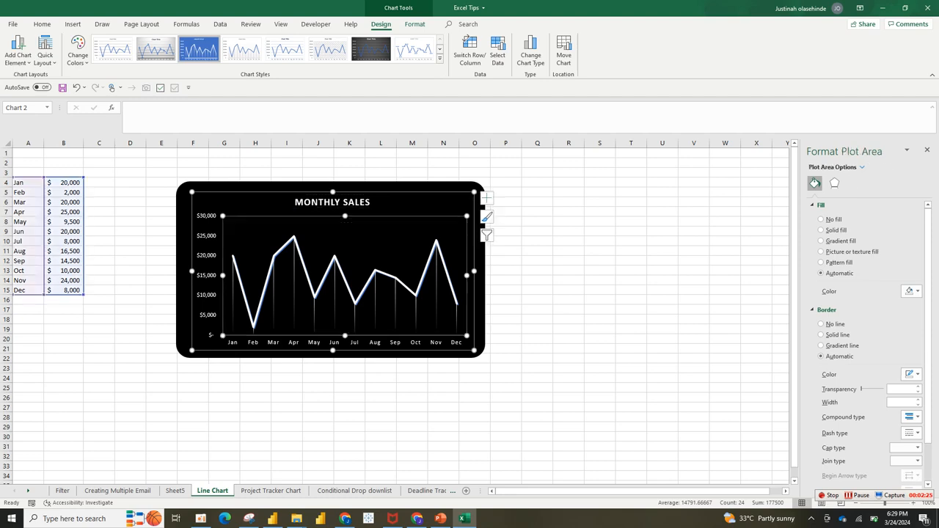
{"action": "left_click_drag", "start_coordinate": [345, 215], "coordinate": [346, 198]}
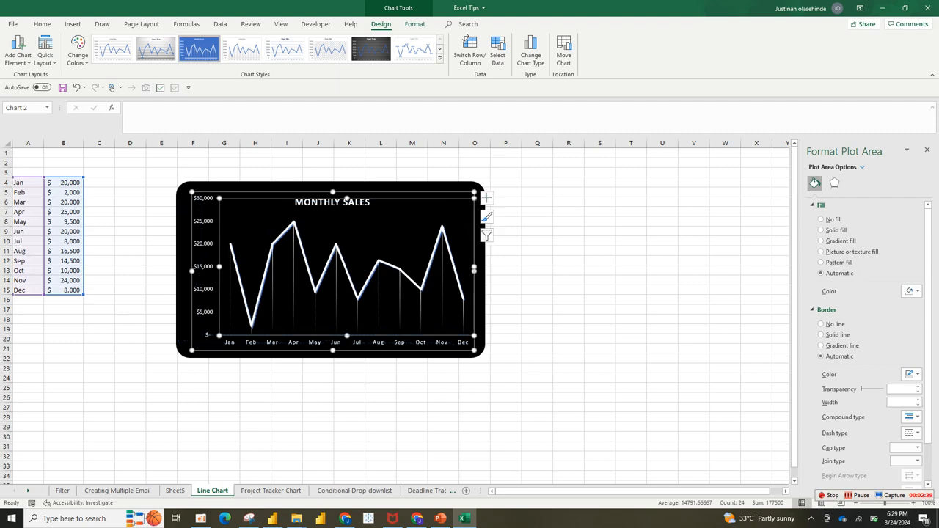
Delete the vertical drop lines from the chart.
{"action": "left_click", "coordinate": [336, 289]}
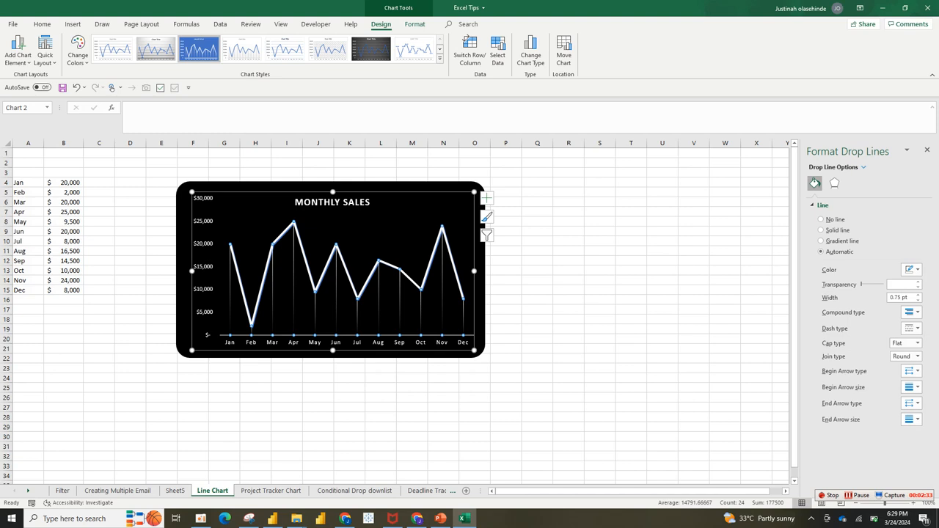
{"action": "key", "text": "Delete"}
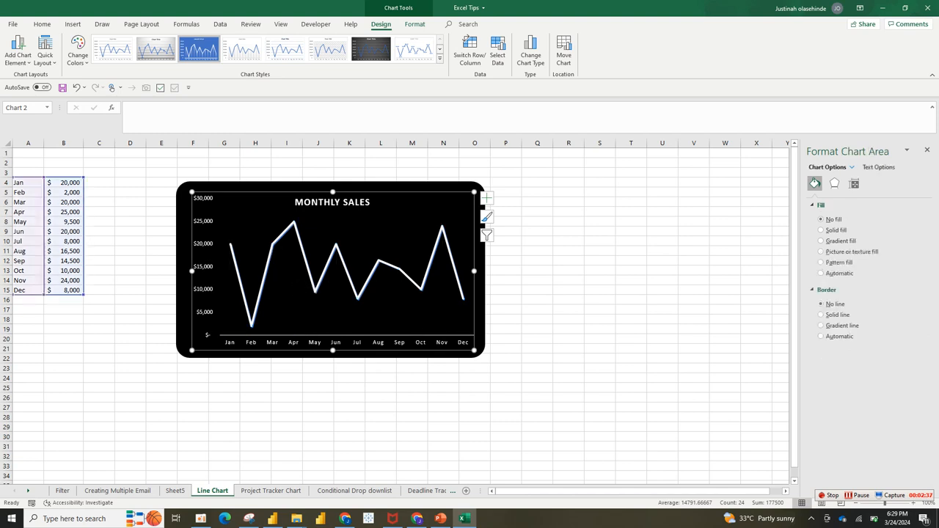
Widen the black rounded rectangle on its right side and widen the chart to fit inside it.
{"action": "left_click", "coordinate": [478, 189]}
{"action": "left_click_drag", "start_coordinate": [484, 270], "coordinate": [518, 270]}
{"action": "left_click", "coordinate": [405, 234]}
{"action": "left_click_drag", "start_coordinate": [474, 351], "coordinate": [504, 345]}
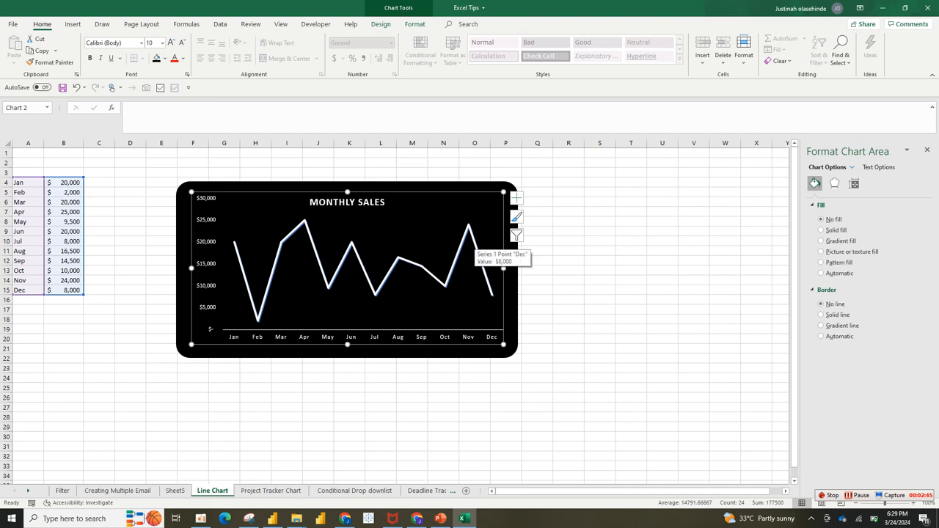
Format the sales data series as a smoothed line with a gradient line color.
{"action": "left_click", "coordinate": [473, 239]}
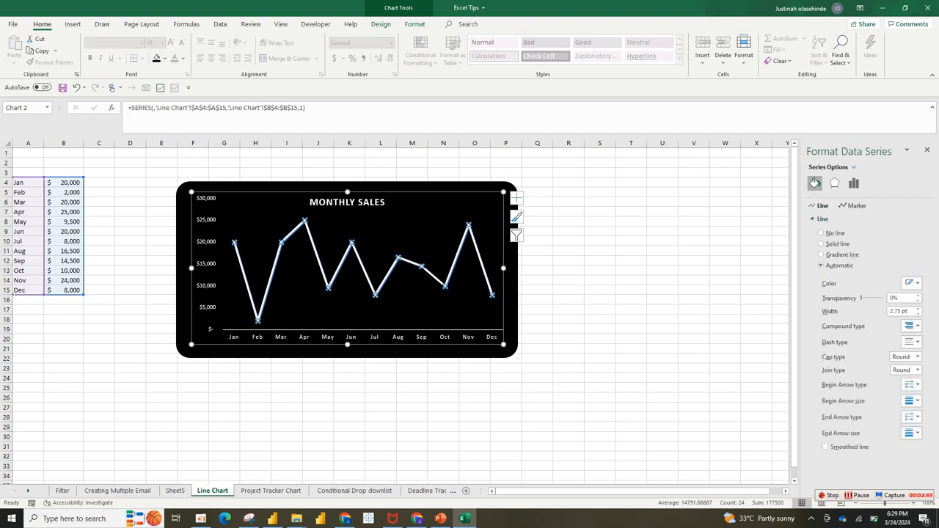
{"action": "right_click", "coordinate": [470, 233]}
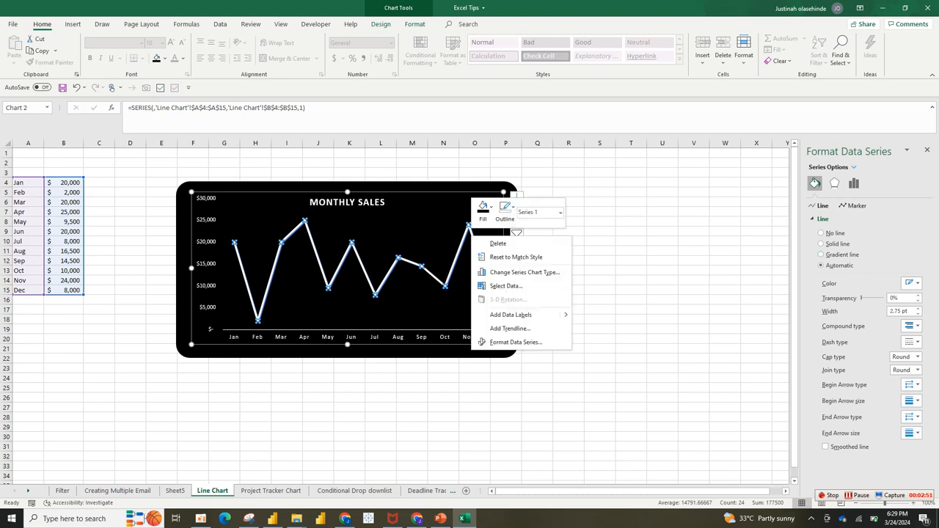
{"action": "left_click", "coordinate": [514, 342]}
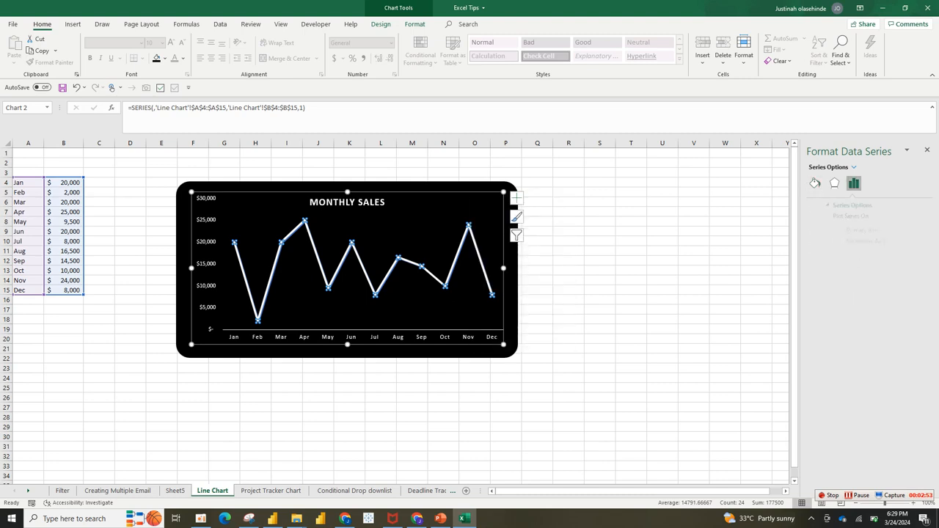
{"action": "left_click", "coordinate": [814, 183]}
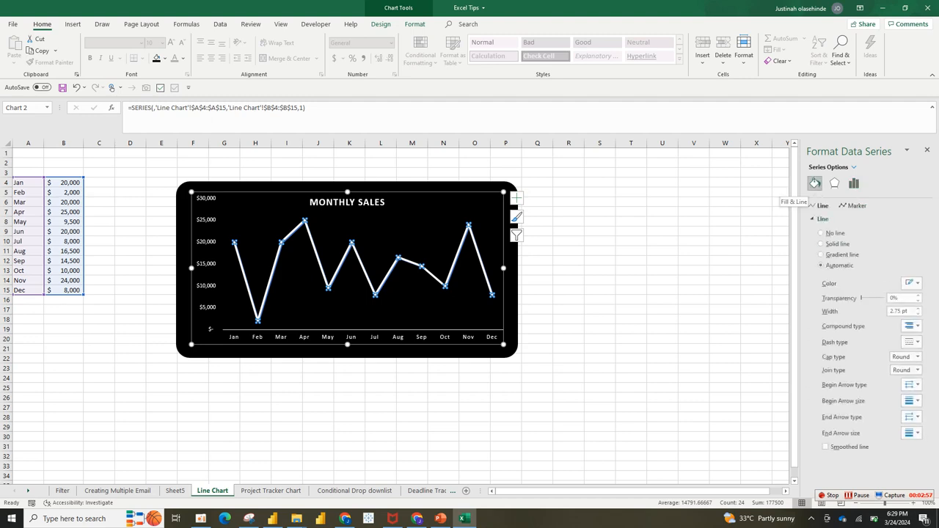
{"action": "left_click", "coordinate": [825, 446]}
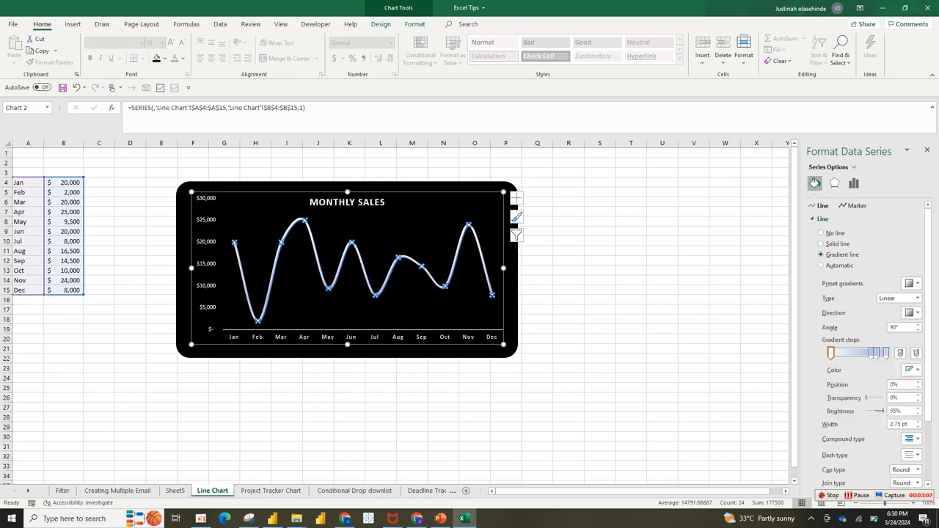
Remove the two middle gradient stops of the sales line and move the first stop to 47%.
{"action": "left_click", "coordinate": [875, 353]}
{"action": "left_click", "coordinate": [916, 353]}
{"action": "left_click", "coordinate": [916, 353]}
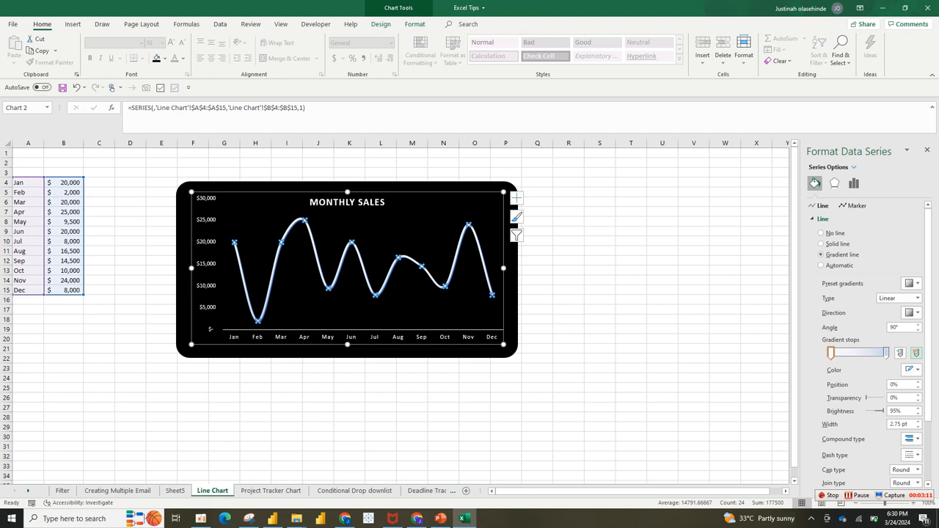
{"action": "left_click_drag", "start_coordinate": [831, 352], "coordinate": [856, 352]}
Color the last gradient stop of the sales line standard dark red and move it to 81%.
{"action": "left_click", "coordinate": [913, 369]}
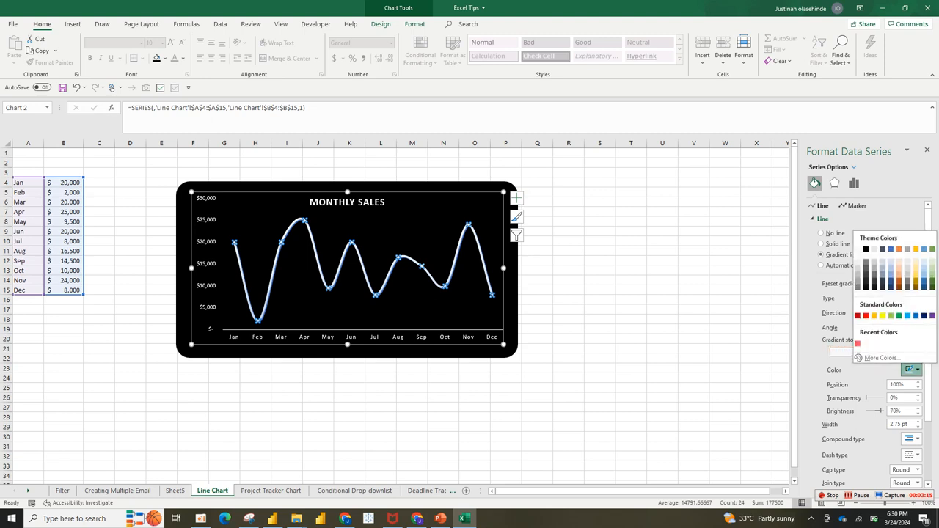
{"action": "left_click", "coordinate": [856, 315]}
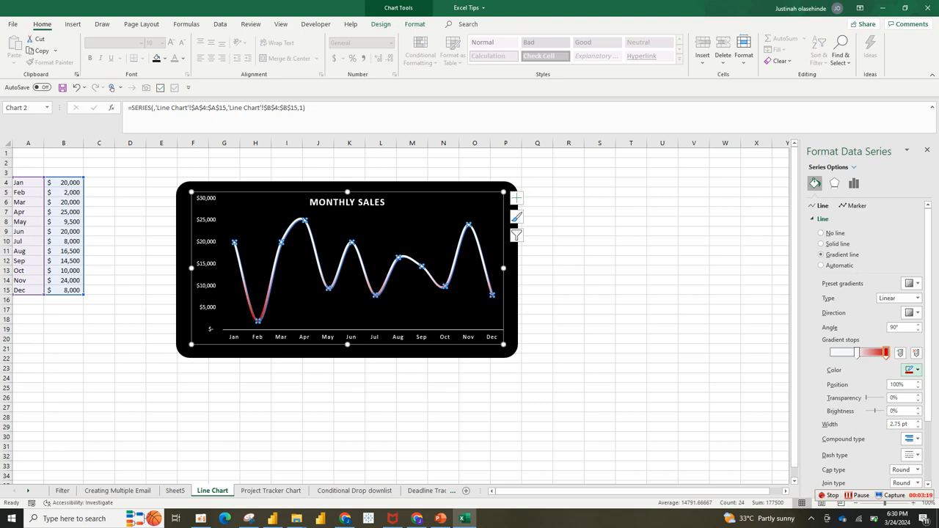
{"action": "left_click_drag", "start_coordinate": [886, 353], "coordinate": [875, 353]}
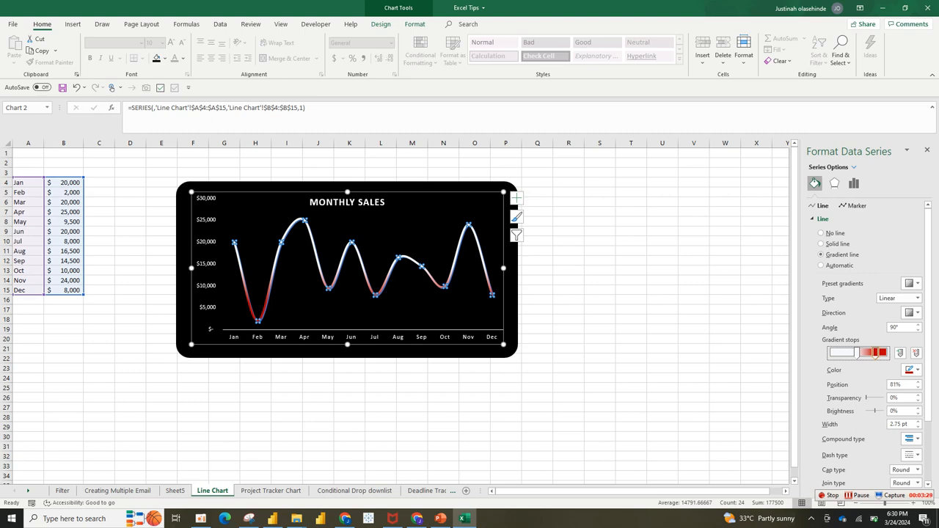
Widen the chart slightly on both sides, and shift the line's light gradient stop toward the start and its red stop to 66%.
{"action": "left_click_drag", "start_coordinate": [503, 344], "coordinate": [506, 342]}
{"action": "left_click_drag", "start_coordinate": [192, 342], "coordinate": [186, 345]}
{"action": "left_click", "coordinate": [315, 259]}
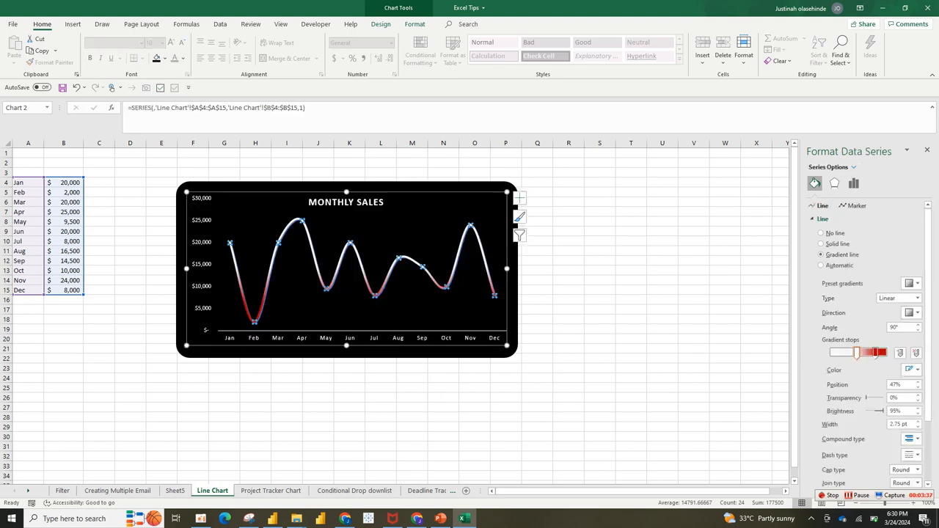
{"action": "mouse_move", "coordinate": [856, 352]}
{"action": "left_mouse_down"}
{"action": "mouse_move", "coordinate": [876, 353]}
{"action": "mouse_move", "coordinate": [867, 353]}
{"action": "left_mouse_up"}
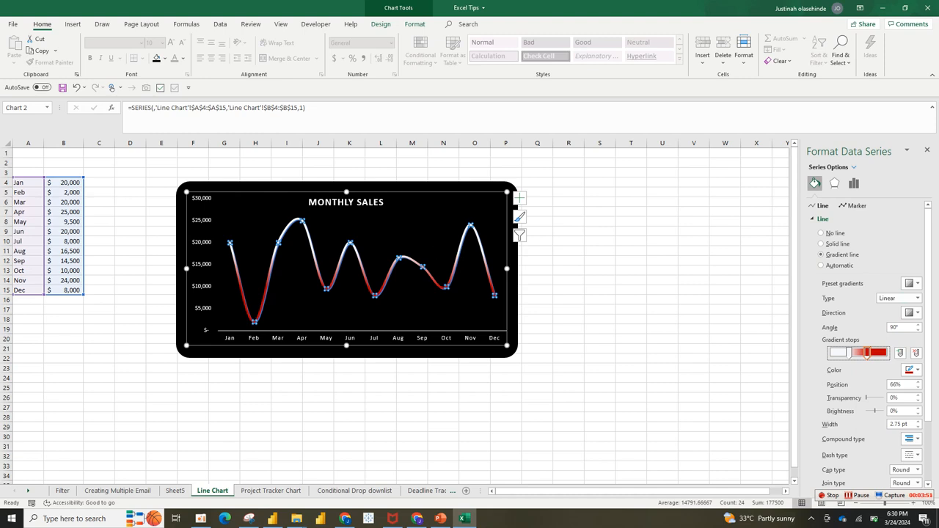
{"action": "left_click", "coordinate": [519, 198]}
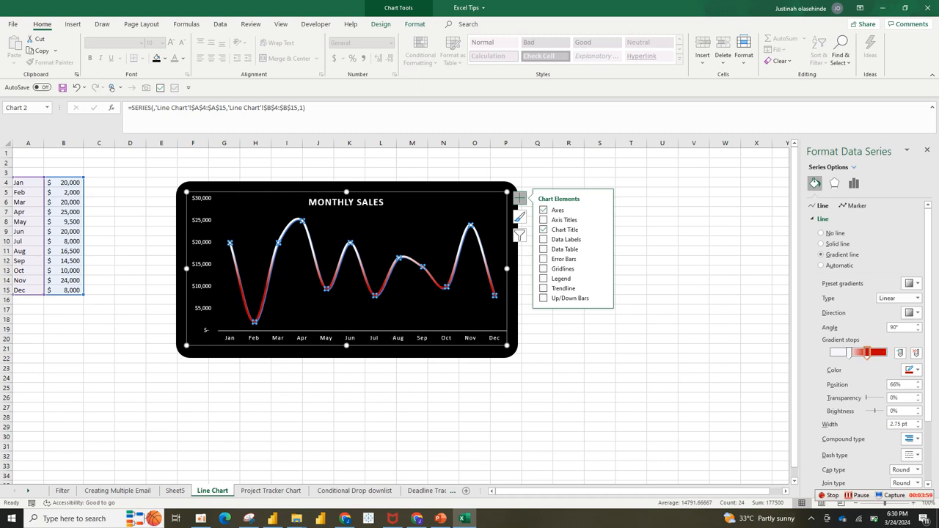
{"action": "left_click", "coordinate": [543, 239]}
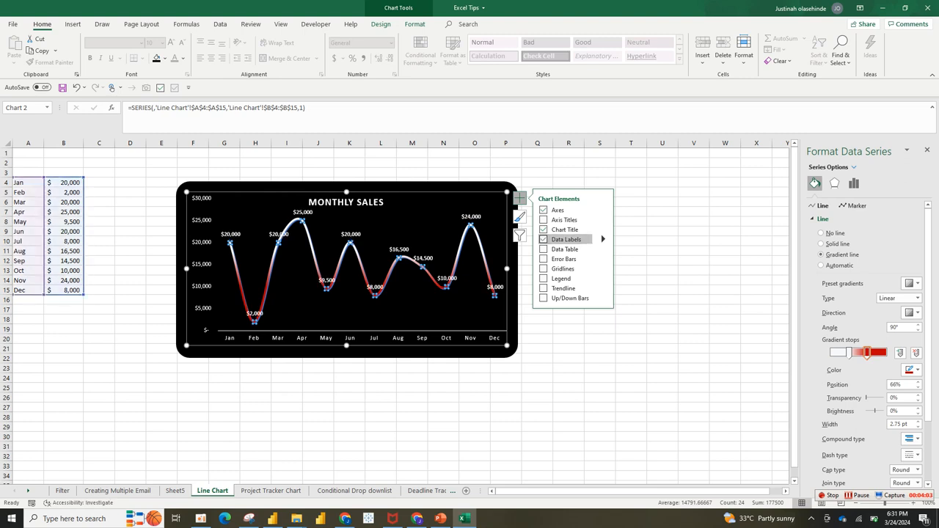
{"action": "left_click", "coordinate": [662, 358]}
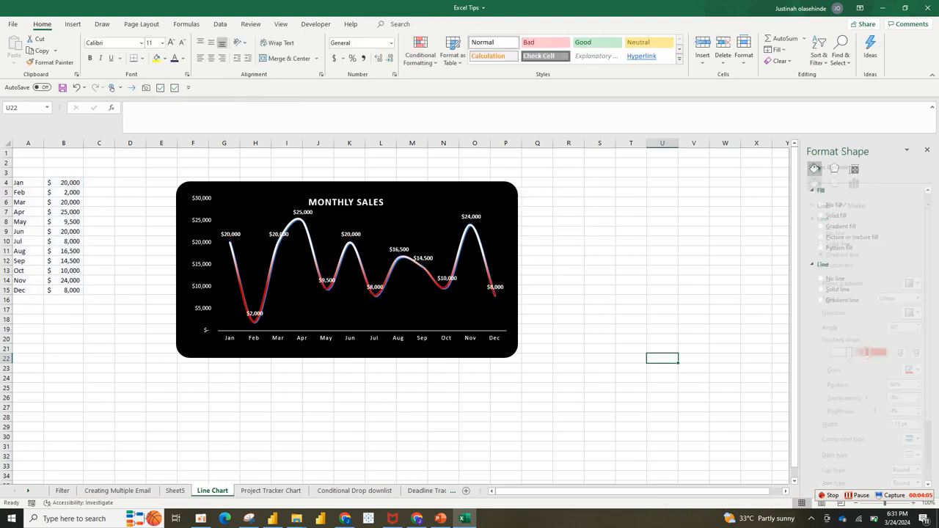
{"action": "left_click", "coordinate": [440, 312]}
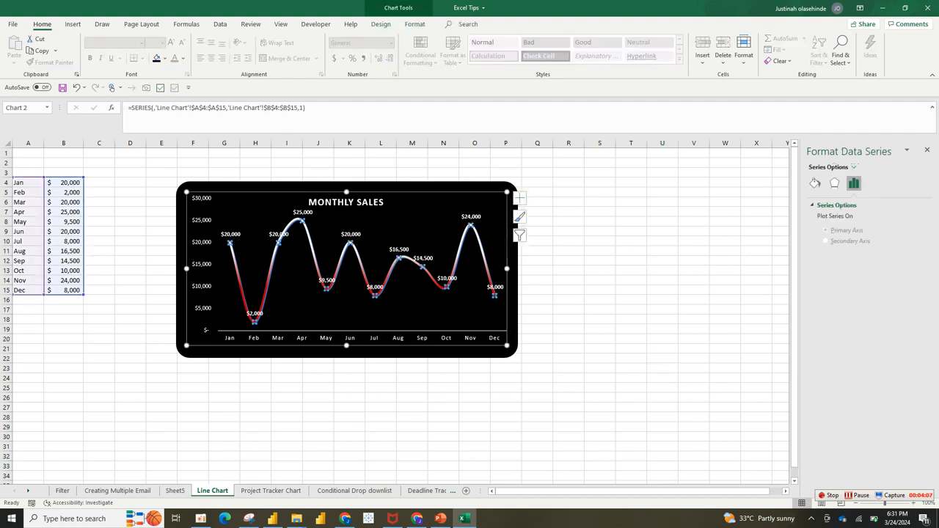
{"action": "left_click", "coordinate": [519, 198]}
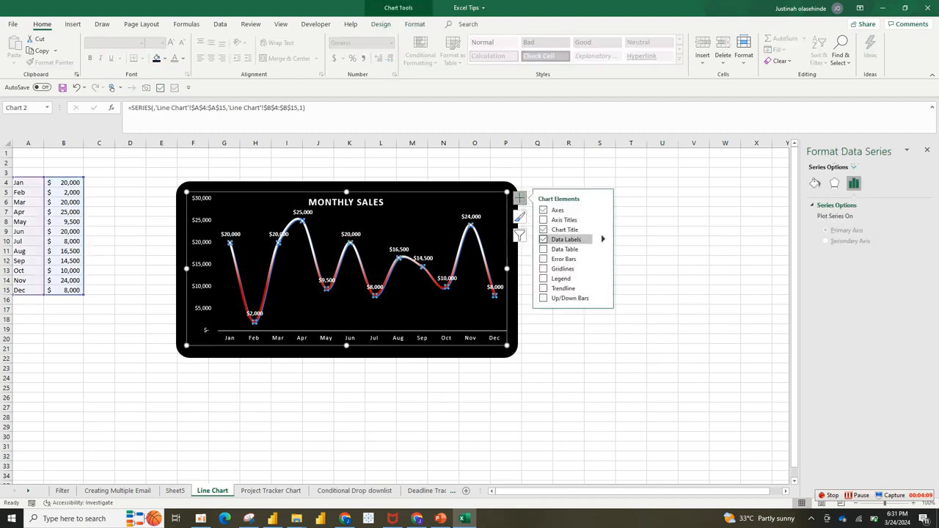
{"action": "left_click", "coordinate": [543, 239]}
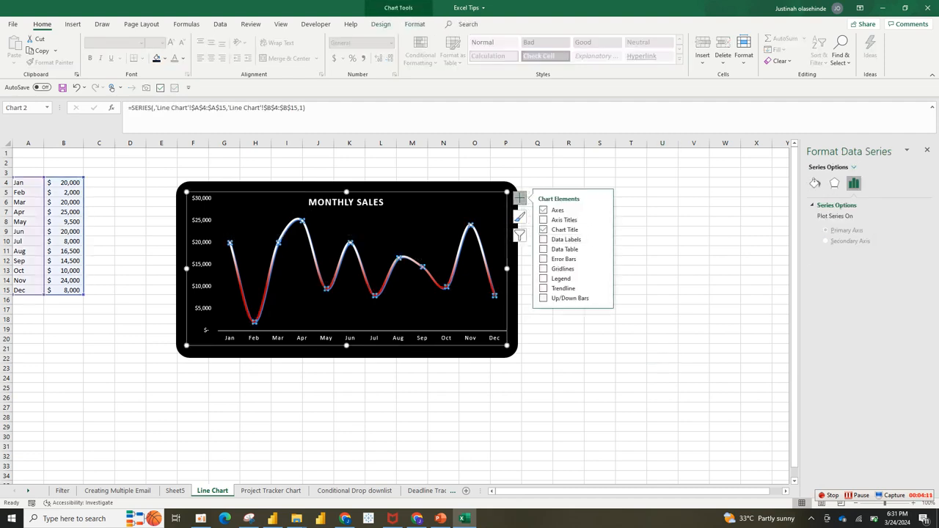
Increase the font size of the month labels on the horizontal axis to 12.
{"action": "left_click", "coordinate": [512, 322]}
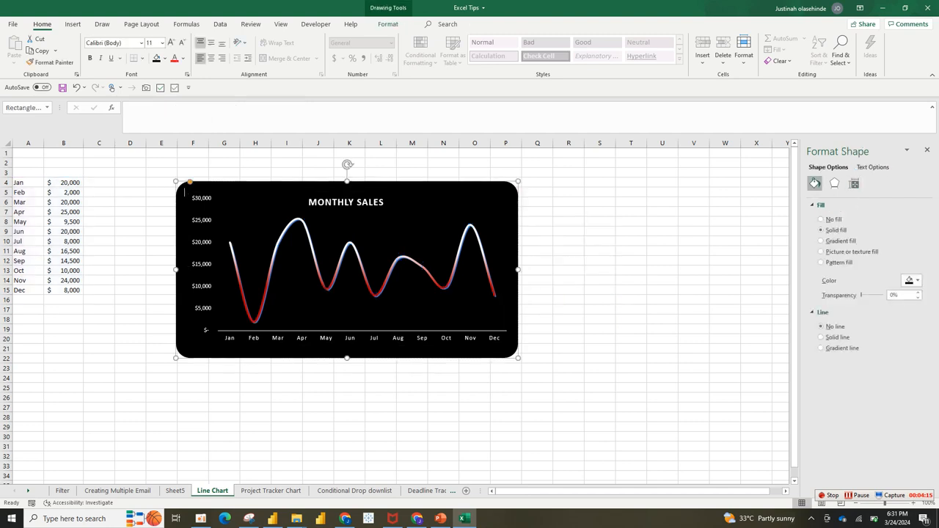
{"action": "left_click", "coordinate": [469, 208]}
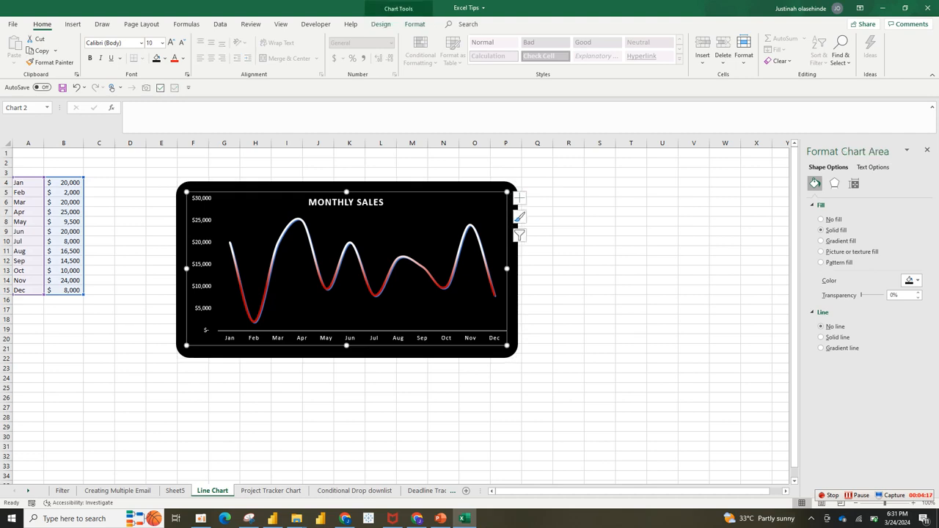
{"action": "left_click", "coordinate": [374, 338]}
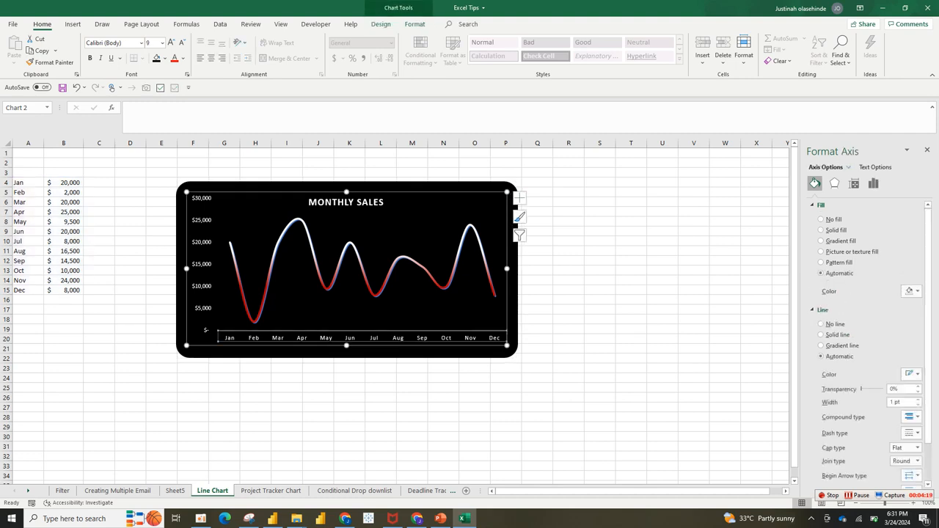
{"action": "left_click", "coordinate": [171, 42]}
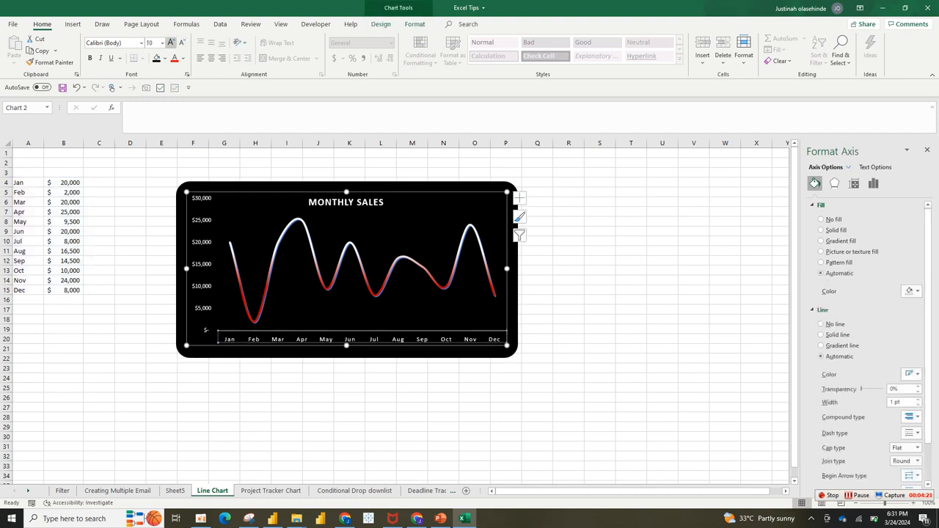
{"action": "left_click", "coordinate": [170, 41]}
{"action": "left_click", "coordinate": [171, 42]}
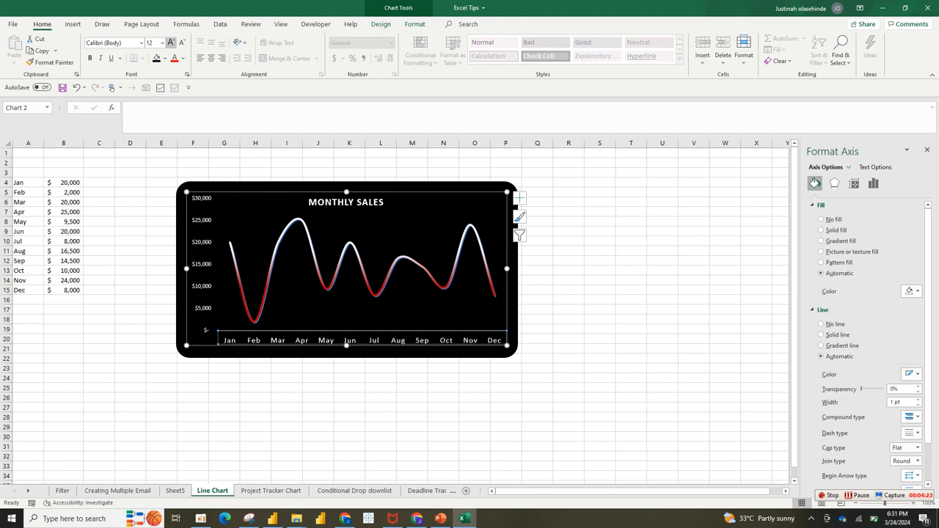
Set the font color of the dollar labels on the vertical axis to the light gray theme color.
{"action": "left_click", "coordinate": [249, 195]}
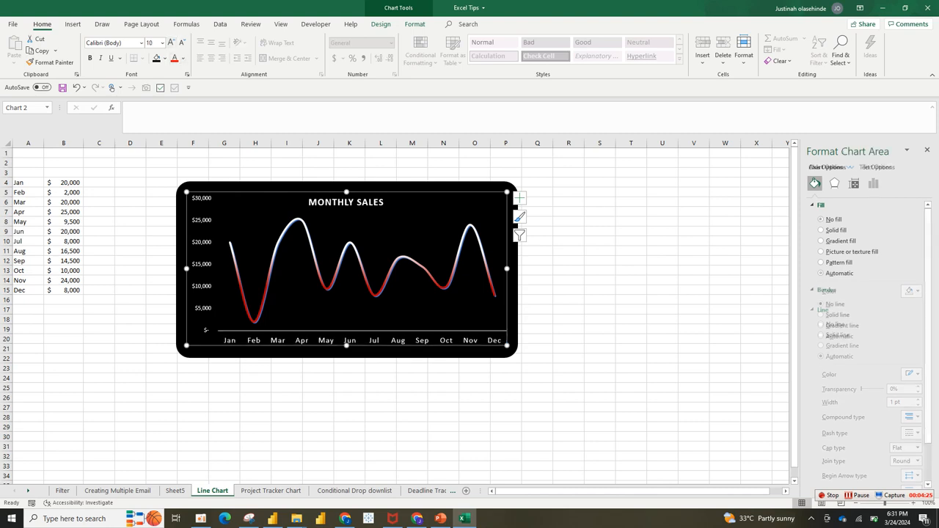
{"action": "left_click", "coordinate": [201, 264]}
{"action": "left_click", "coordinate": [183, 57]}
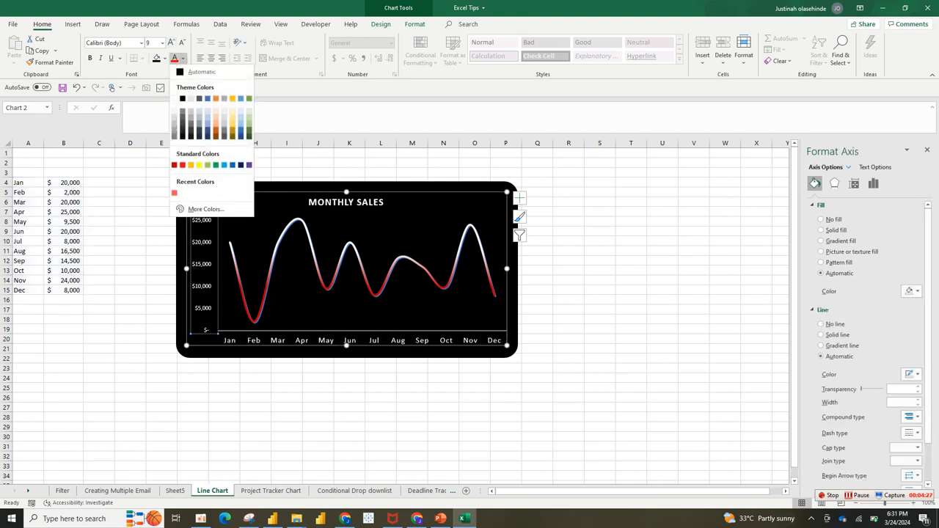
{"action": "left_click", "coordinate": [191, 99]}
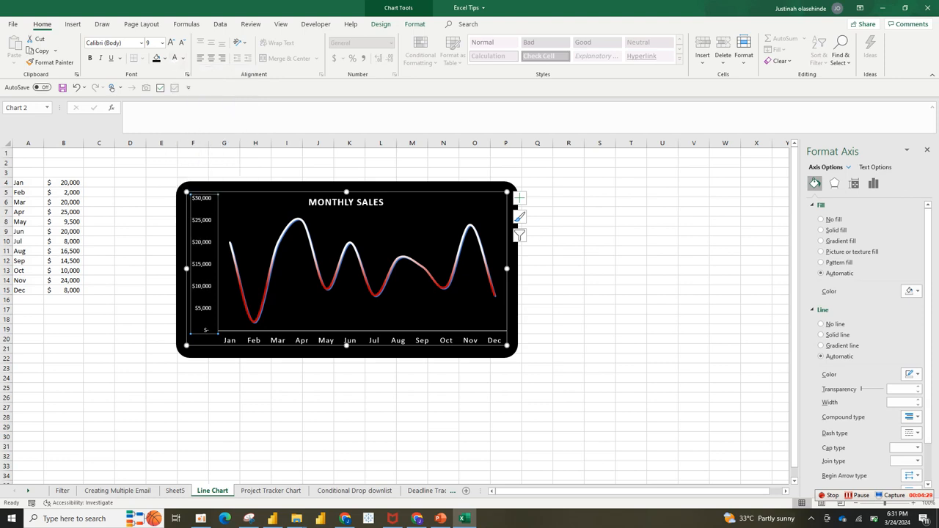
Nudge the whole chart slightly upward within the black rectangle.
{"action": "left_click", "coordinate": [362, 235]}
{"action": "left_click", "coordinate": [599, 202]}
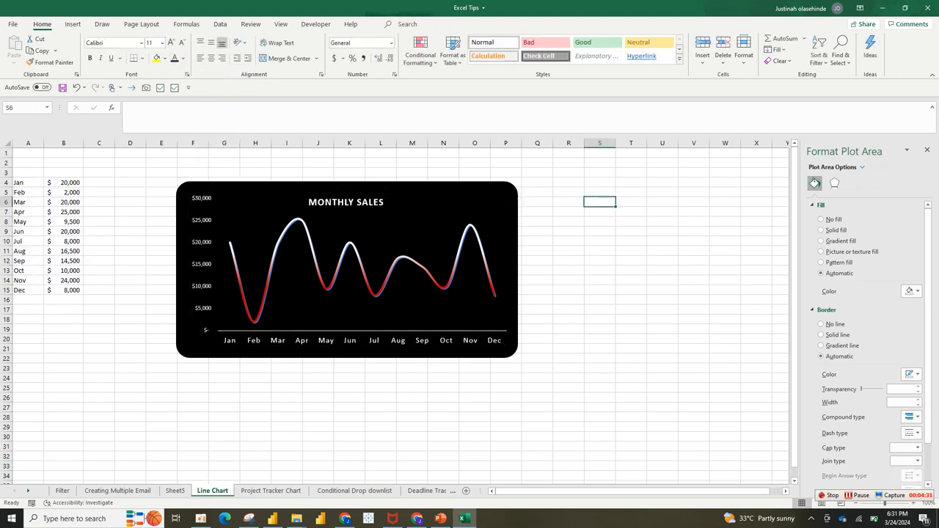
{"action": "left_click", "coordinate": [381, 235]}
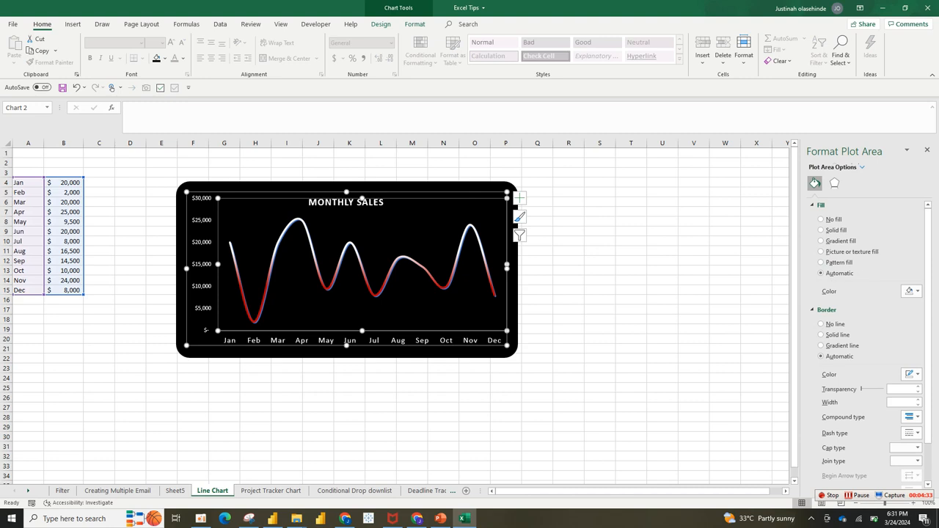
{"action": "mouse_move", "coordinate": [381, 235]}
{"action": "left_mouse_down"}
{"action": "mouse_move", "coordinate": [417, 283]}
{"action": "mouse_move", "coordinate": [463, 191]}
{"action": "mouse_move", "coordinate": [389, 220]}
{"action": "mouse_move", "coordinate": [381, 233]}
{"action": "left_mouse_up"}
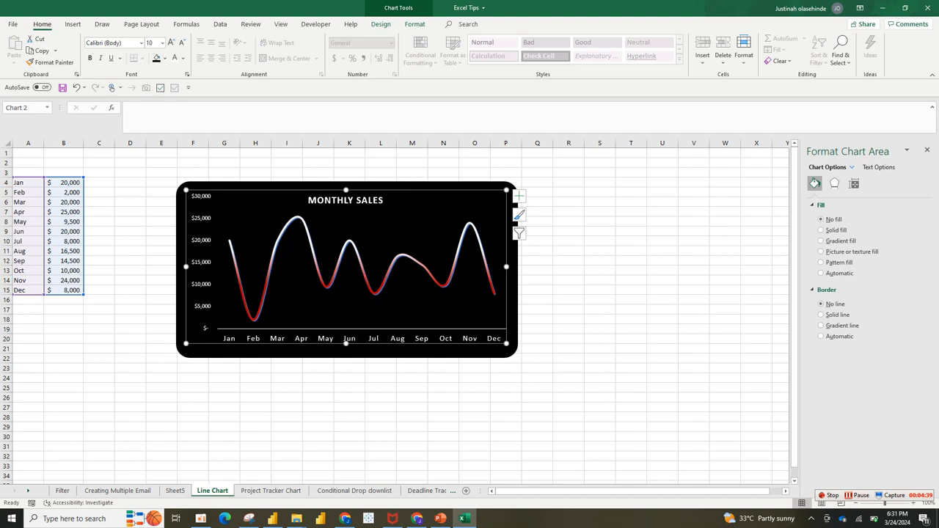
Group the chart with the black rounded rectangle and move the group slightly to the right and down on the sheet.
{"action": "left_click", "coordinate": [382, 351], "text": "ctrl"}
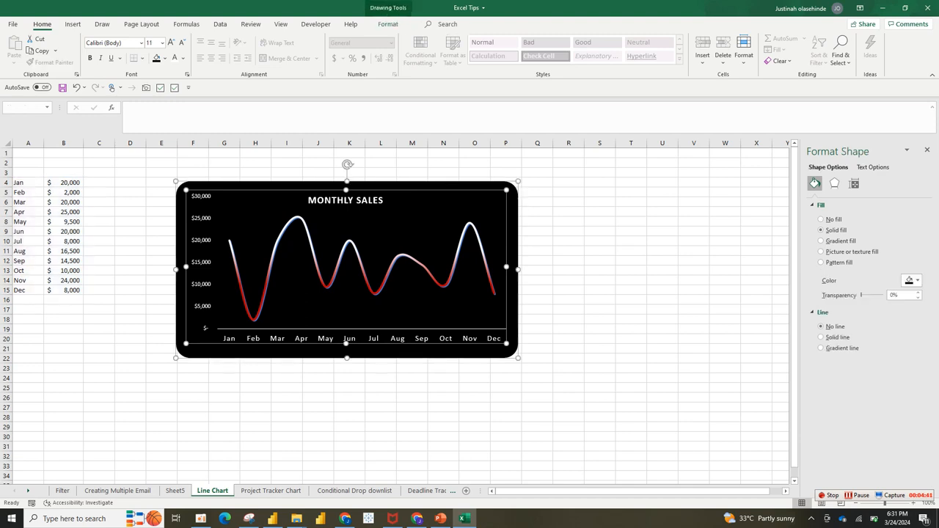
{"action": "right_click", "coordinate": [518, 182]}
{"action": "mouse_move", "coordinate": [550, 250]}
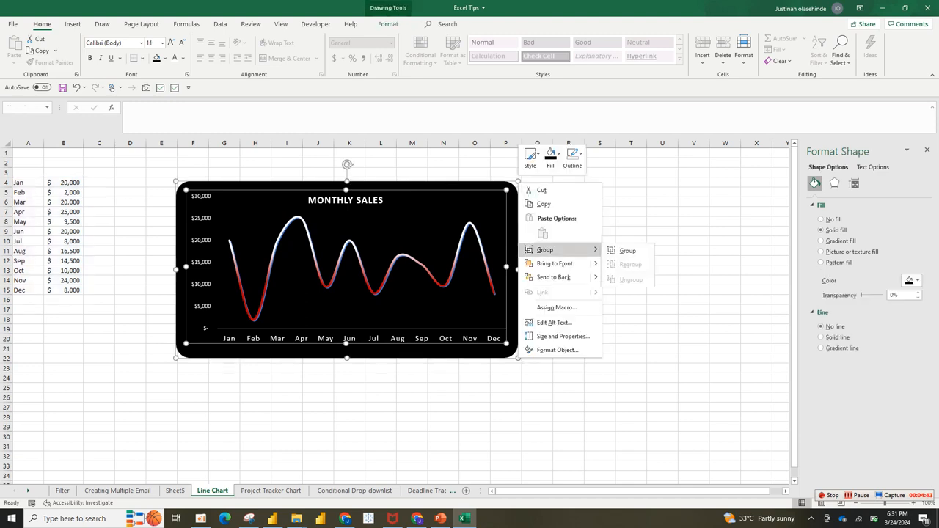
{"action": "left_click", "coordinate": [625, 250]}
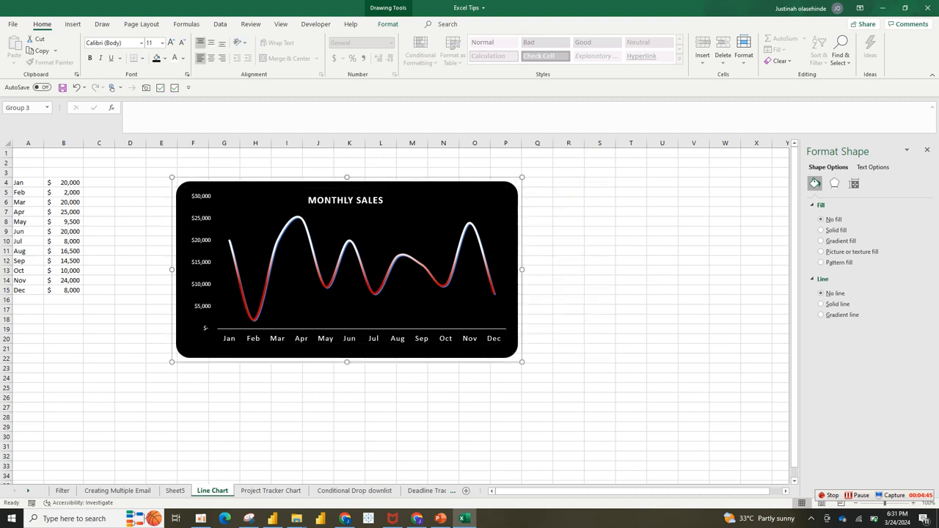
{"action": "left_click_drag", "start_coordinate": [433, 201], "coordinate": [462, 217]}
{"action": "left_click", "coordinate": [462, 220]}
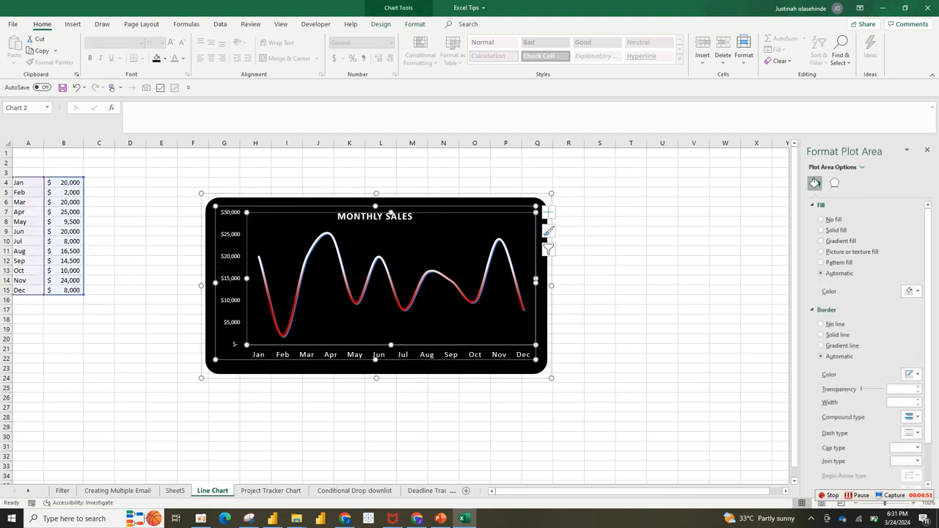
Move the grouped Monthly Sales chart slightly up and to the right on the sheet.
{"action": "left_click", "coordinate": [460, 200]}
{"action": "left_click_drag", "start_coordinate": [461, 200], "coordinate": [471, 181]}
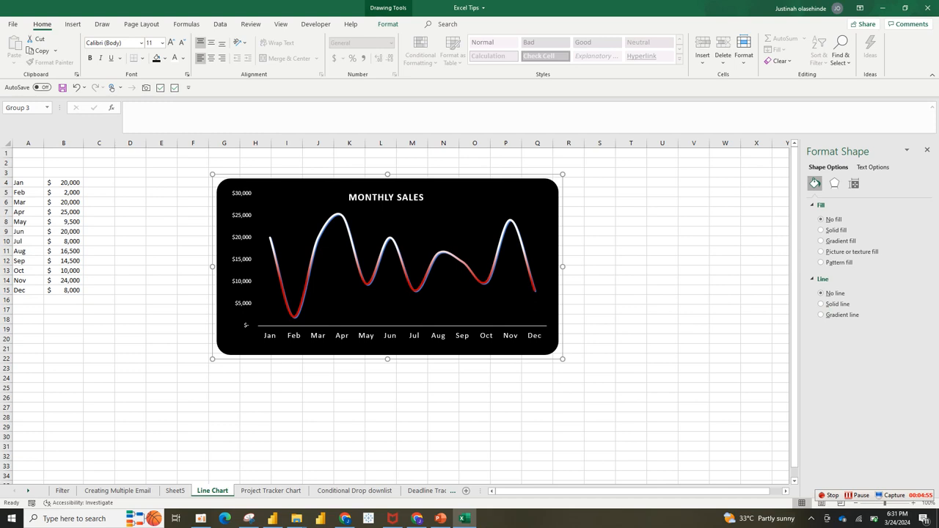
Change the January sales figure to 50000 and the February figure to 60000 in the data table.
{"action": "left_click", "coordinate": [64, 183]}
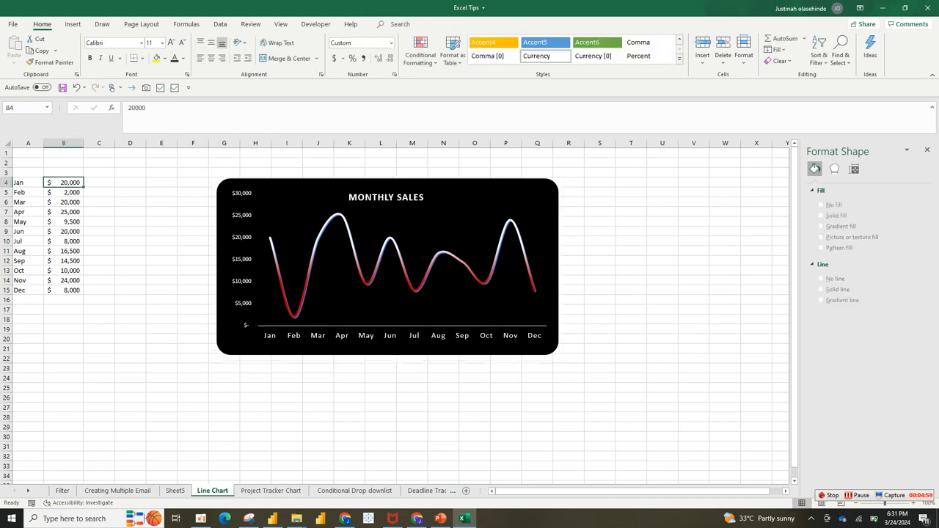
{"action": "type", "text": "5000"}
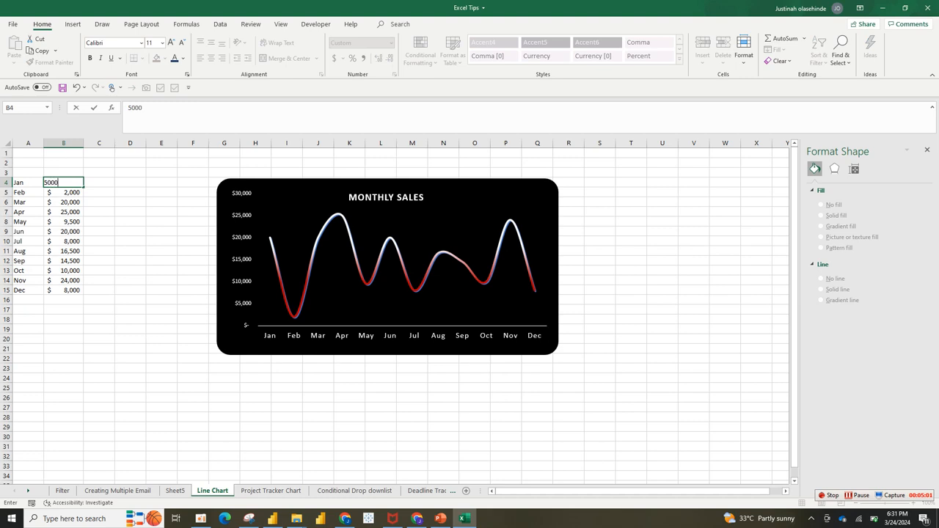
{"action": "type", "text": "0"}
{"action": "left_click", "coordinate": [161, 231]}
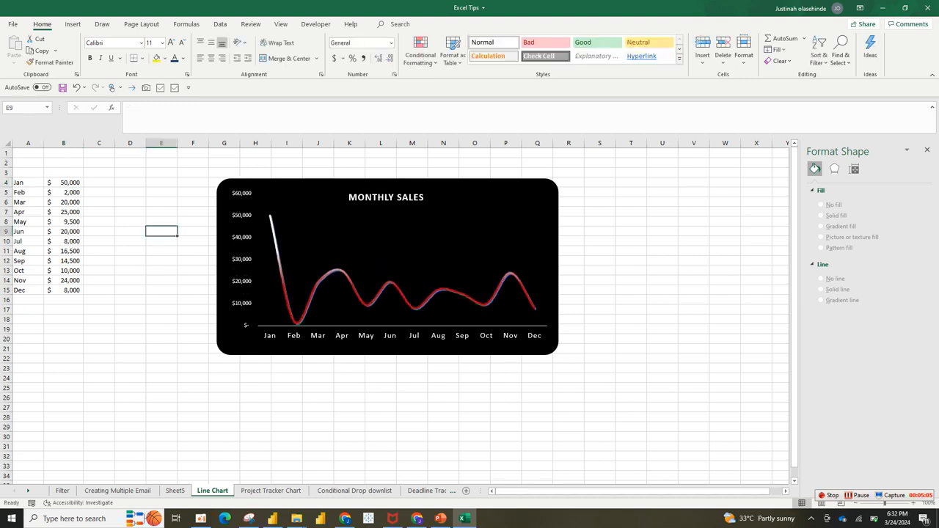
{"action": "left_click", "coordinate": [64, 193]}
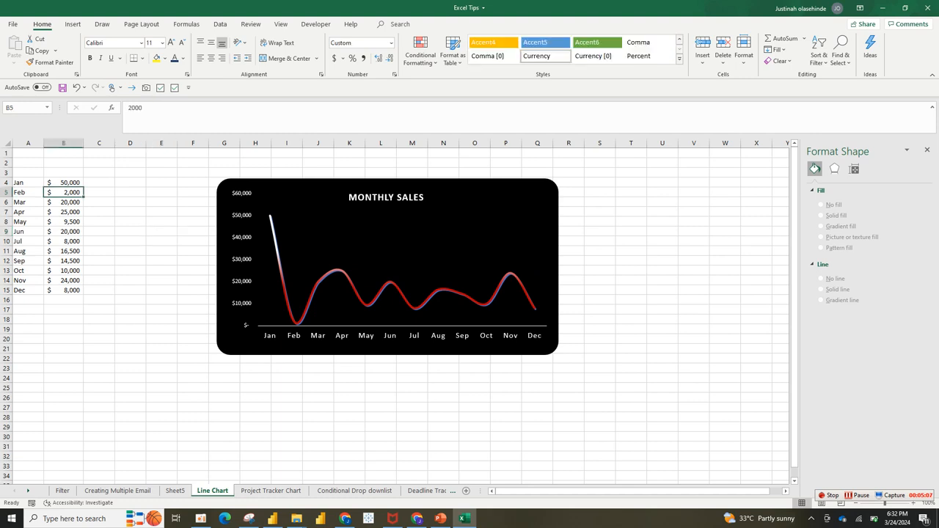
{"action": "type", "text": "60000"}
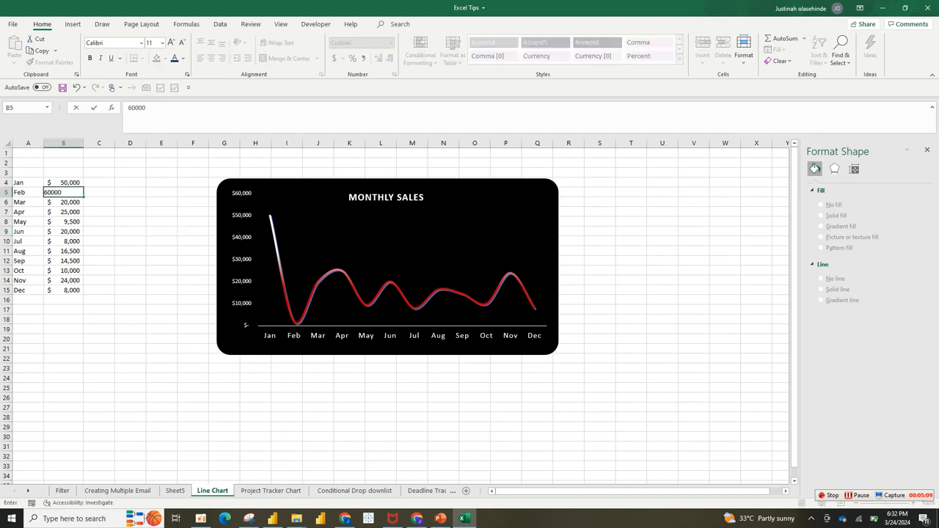
{"action": "left_click", "coordinate": [129, 212]}
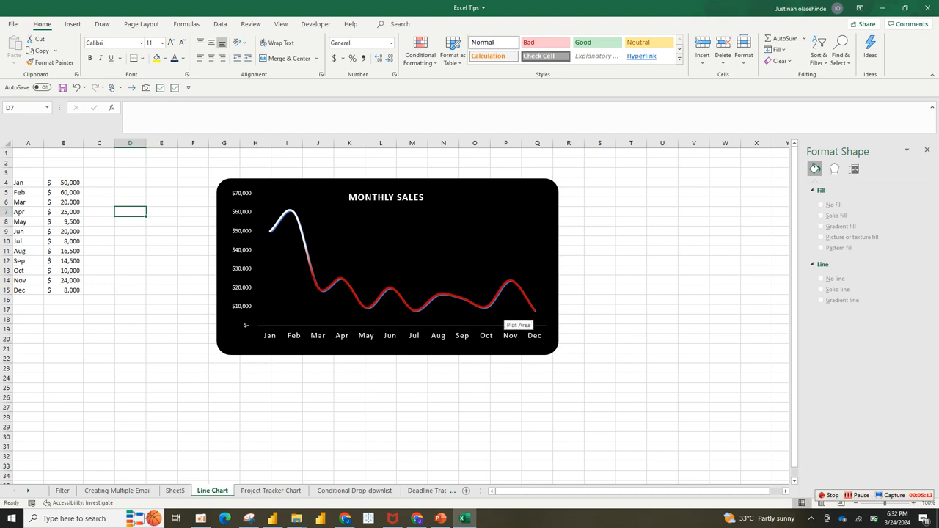
Change the April sales figure to 30000.
{"action": "left_click", "coordinate": [64, 212]}
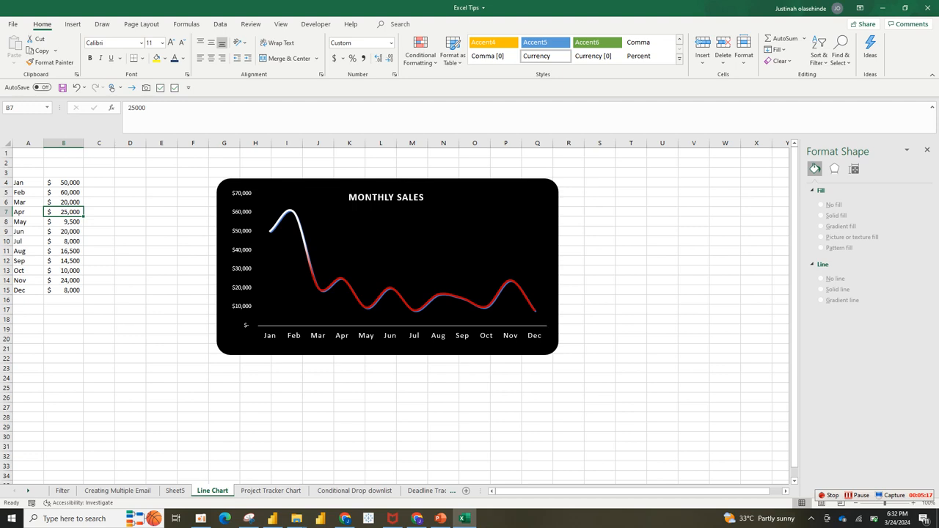
{"action": "type", "text": "3000"}
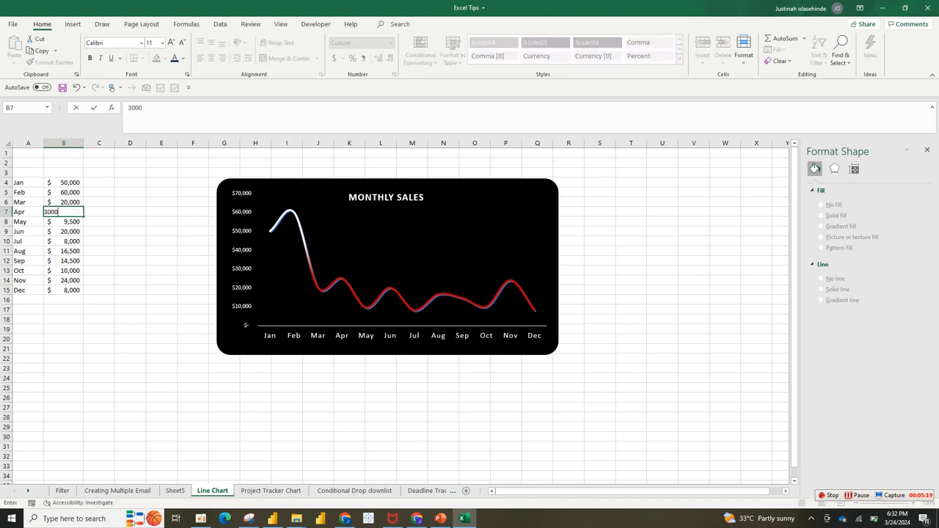
{"action": "left_click", "coordinate": [162, 280]}
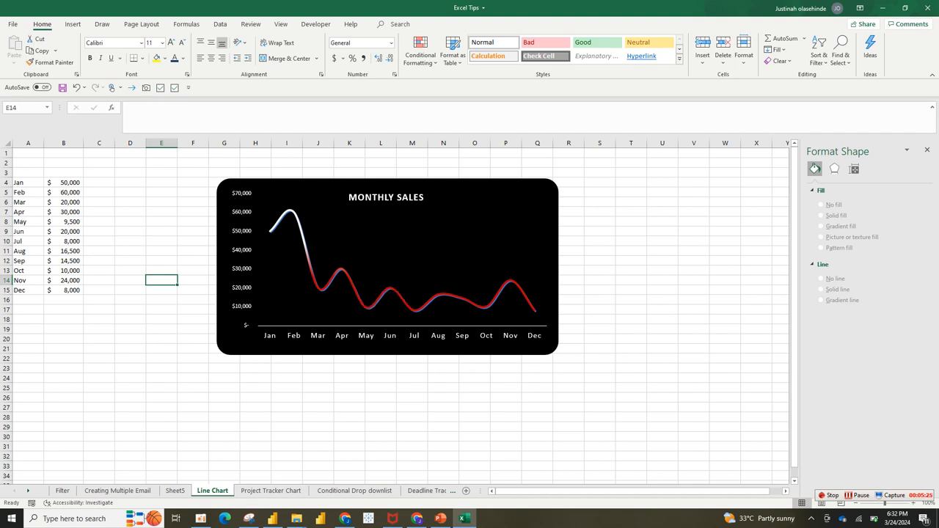
{"action": "left_click", "coordinate": [387, 266]}
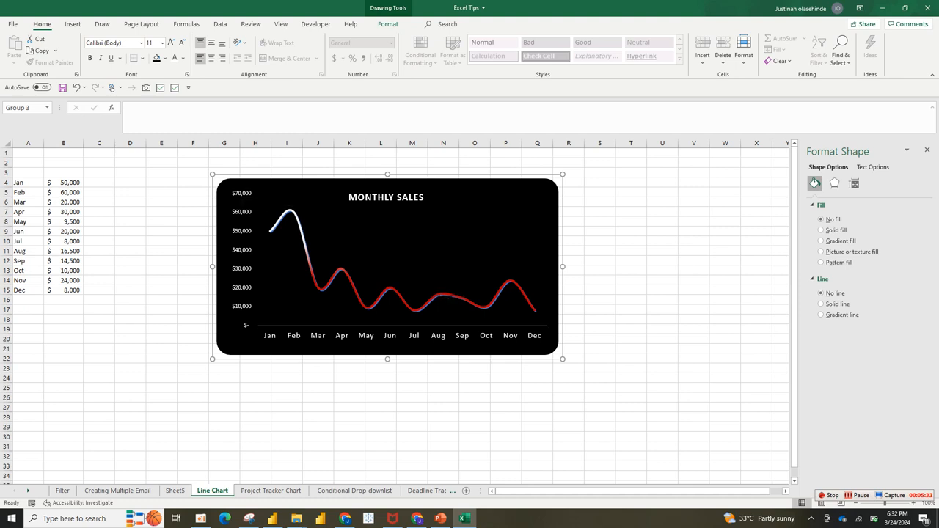
{"action": "left_click", "coordinate": [242, 250]}
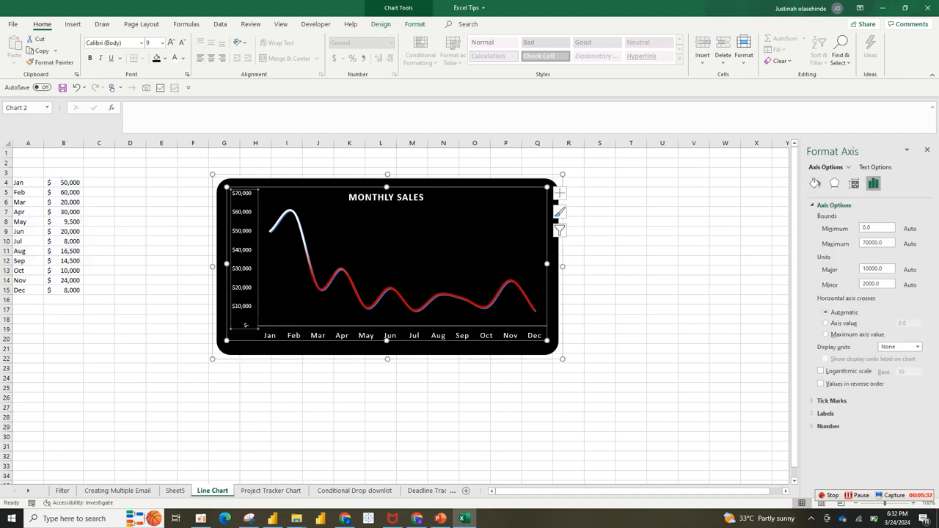
{"action": "left_click", "coordinate": [230, 179]}
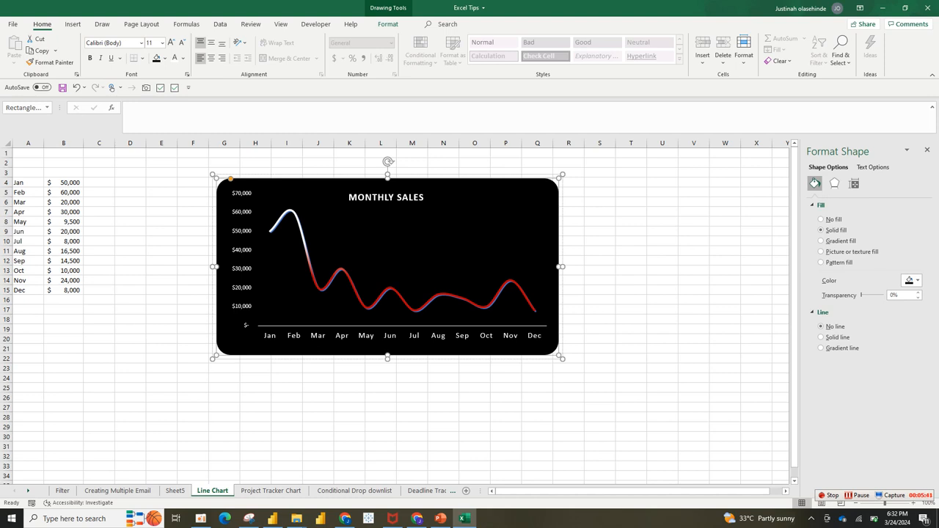
Open the Project Tracker Chart sheet and move the black rounded rectangle slightly to the right behind its chart.
{"action": "left_click", "coordinate": [271, 490]}
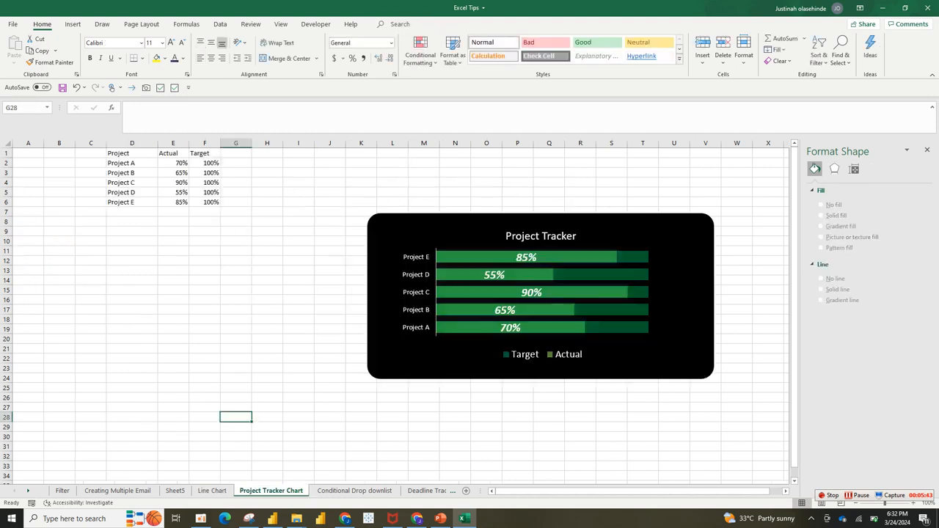
{"action": "left_click", "coordinate": [384, 352]}
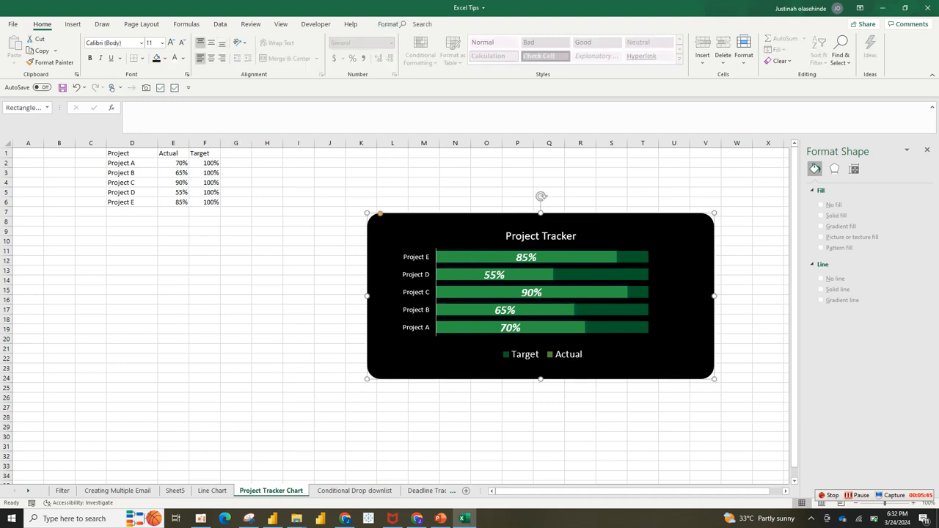
{"action": "mouse_move", "coordinate": [385, 352]}
{"action": "left_mouse_down"}
{"action": "mouse_move", "coordinate": [372, 349]}
{"action": "mouse_move", "coordinate": [394, 351]}
{"action": "left_mouse_up"}
{"action": "left_click", "coordinate": [421, 352]}
Delete the existing Project Tracker chart, starting with its Target series, and keep the black rounded rectangle.
{"action": "left_click", "coordinate": [605, 310]}
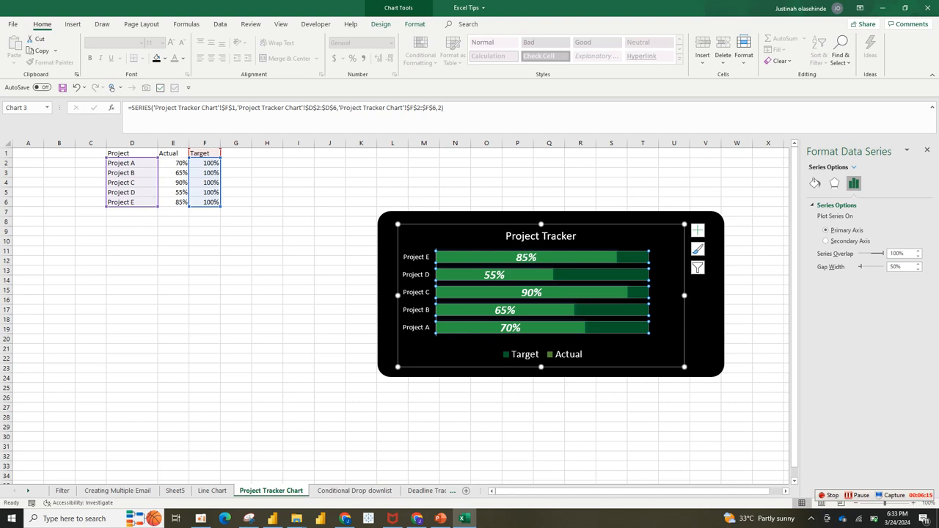
{"action": "left_click", "coordinate": [708, 232]}
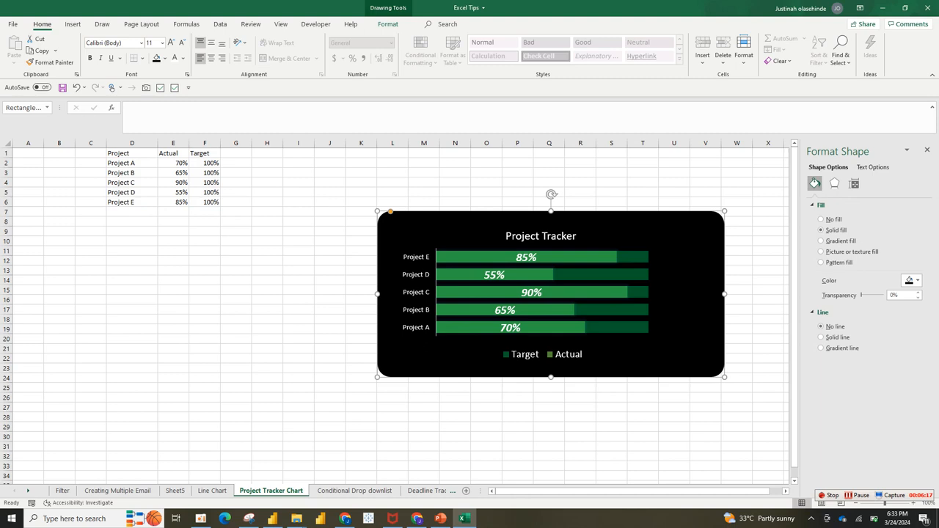
{"action": "left_click", "coordinate": [607, 275]}
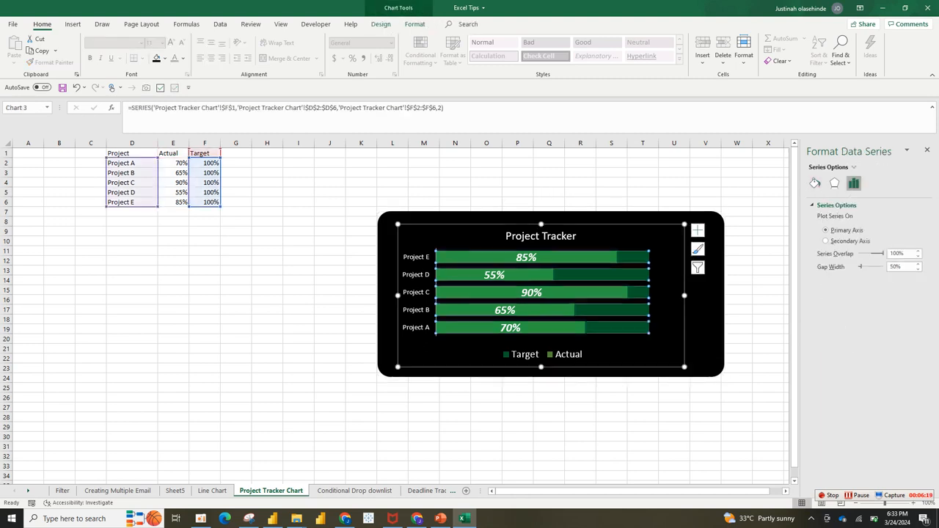
{"action": "key", "text": "Delete"}
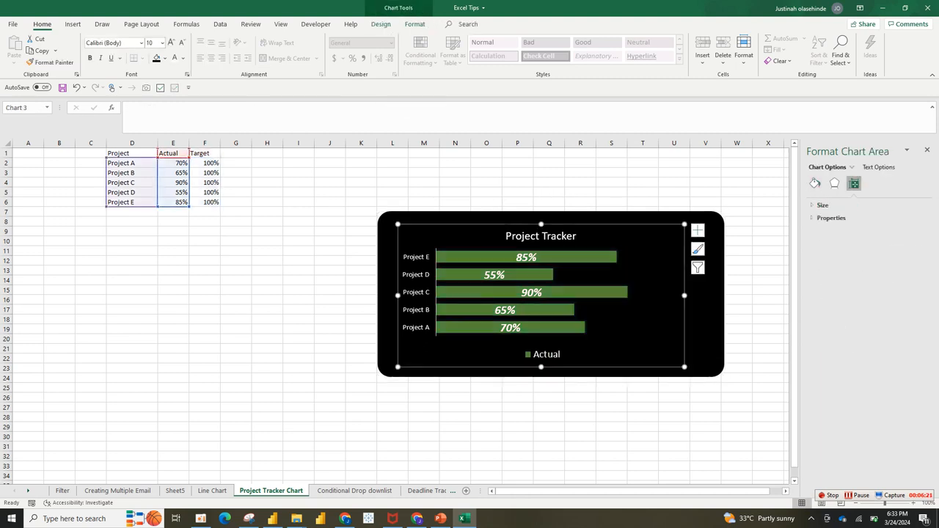
{"action": "left_click", "coordinate": [237, 416]}
Reshape the black rectangle with slightly tighter corners and place it beside the project table, spanning about columns H to S and rows 4 to 22.
{"action": "left_click_drag", "start_coordinate": [469, 308], "coordinate": [325, 289]}
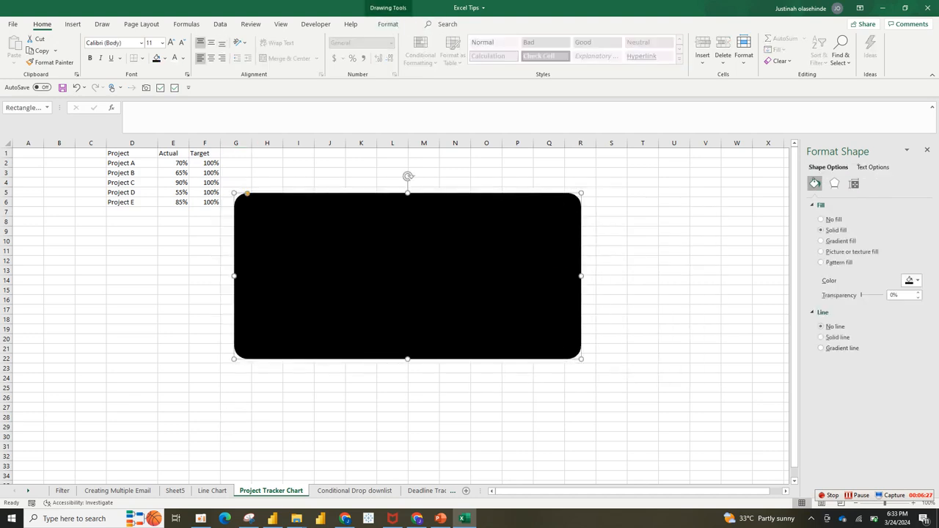
{"action": "left_click_drag", "start_coordinate": [248, 193], "coordinate": [243, 193]}
{"action": "left_click_drag", "start_coordinate": [316, 249], "coordinate": [351, 239]}
{"action": "left_click_drag", "start_coordinate": [443, 348], "coordinate": [443, 357]}
Review the Project, Actual and Target columns of the project table and the black rectangle intended as background.
{"action": "left_click", "coordinate": [173, 173]}
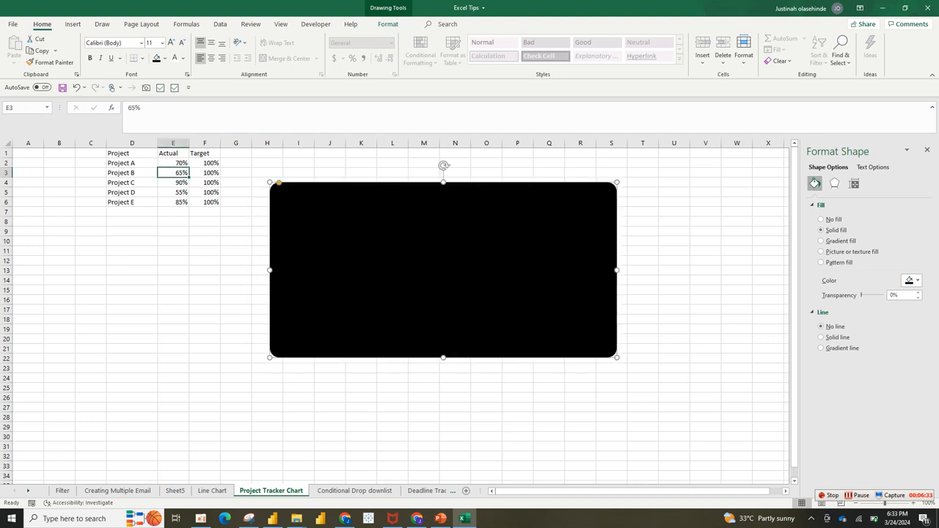
{"action": "left_click_drag", "start_coordinate": [132, 153], "coordinate": [132, 203]}
{"action": "left_click", "coordinate": [132, 163]}
{"action": "left_click_drag", "start_coordinate": [132, 163], "coordinate": [132, 202]}
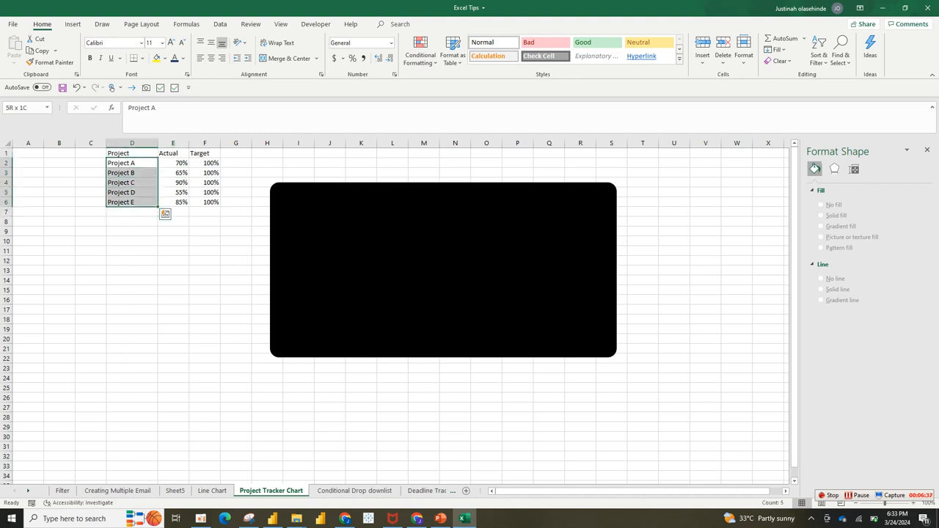
{"action": "left_click_drag", "start_coordinate": [173, 163], "coordinate": [173, 202]}
{"action": "left_click", "coordinate": [205, 163]}
{"action": "left_click_drag", "start_coordinate": [204, 163], "coordinate": [204, 202]}
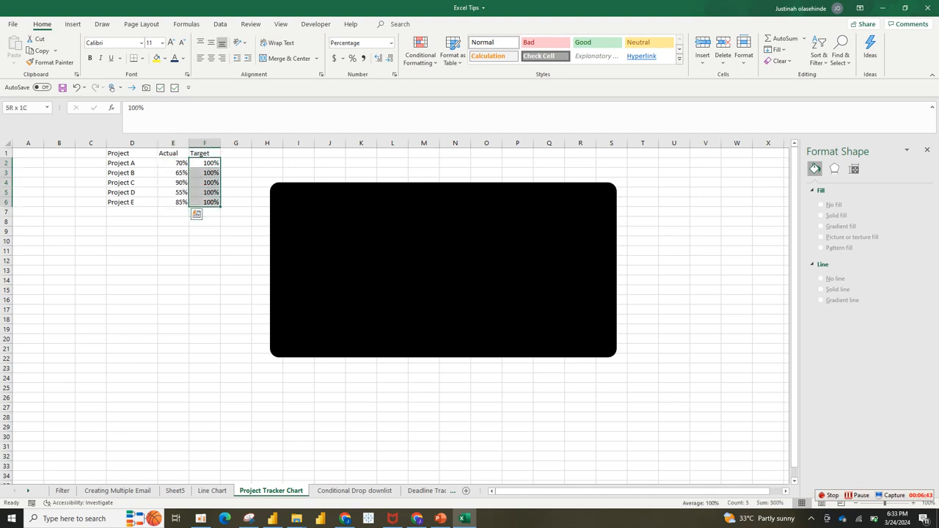
{"action": "mouse_move", "coordinate": [204, 202]}
{"action": "left_mouse_down"}
{"action": "mouse_move", "coordinate": [204, 173]}
{"action": "mouse_move", "coordinate": [205, 202]}
{"action": "left_mouse_up"}
{"action": "left_click", "coordinate": [173, 173]}
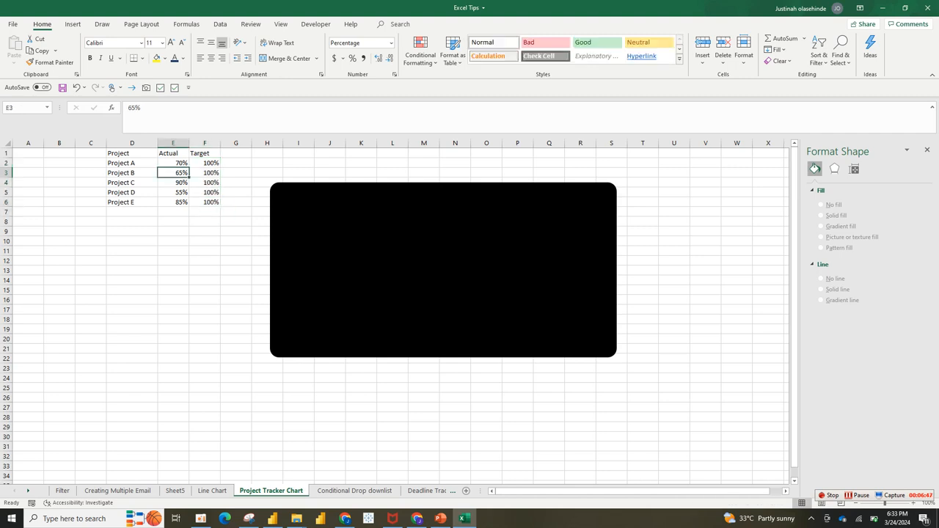
{"action": "left_click", "coordinate": [443, 270]}
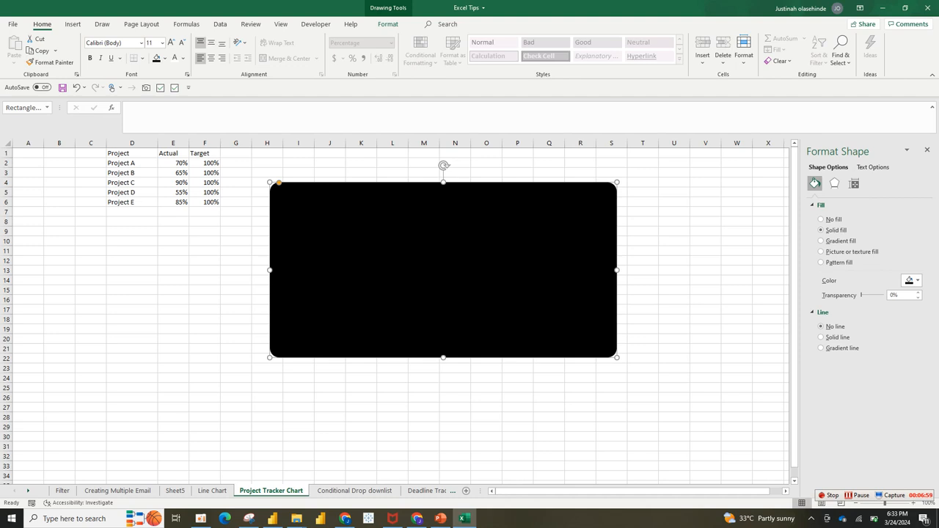
Insert a 2-D clustered bar chart from the project names and their Actual and Target percentages in D2:F6.
{"action": "left_click_drag", "start_coordinate": [132, 163], "coordinate": [205, 202]}
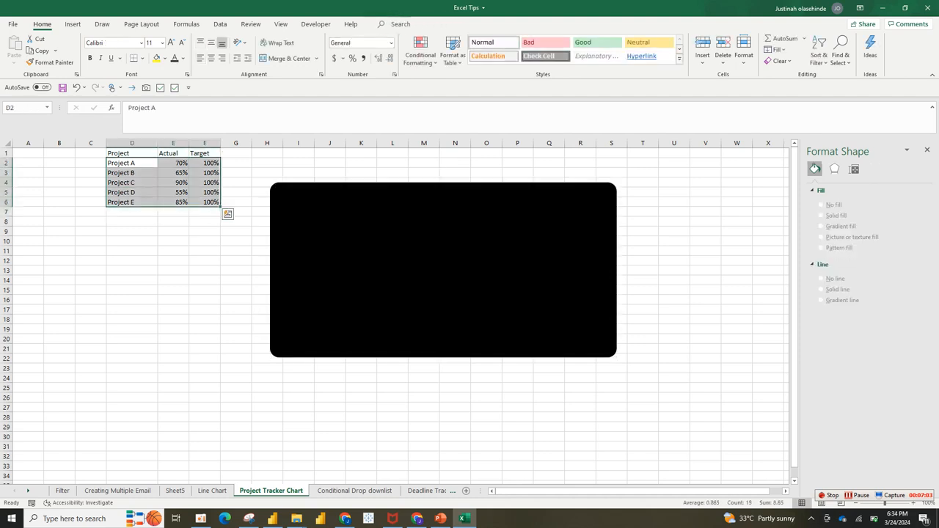
{"action": "left_click", "coordinate": [72, 24]}
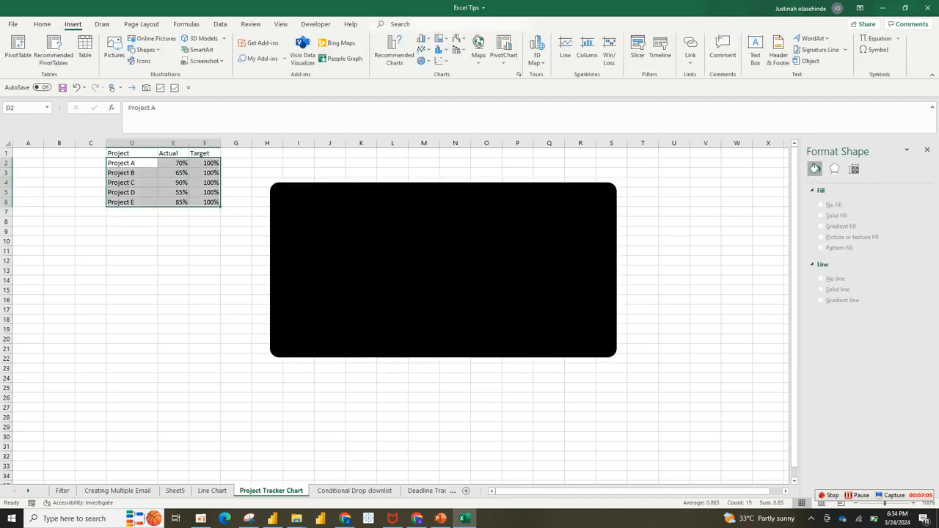
{"action": "left_click", "coordinate": [423, 38]}
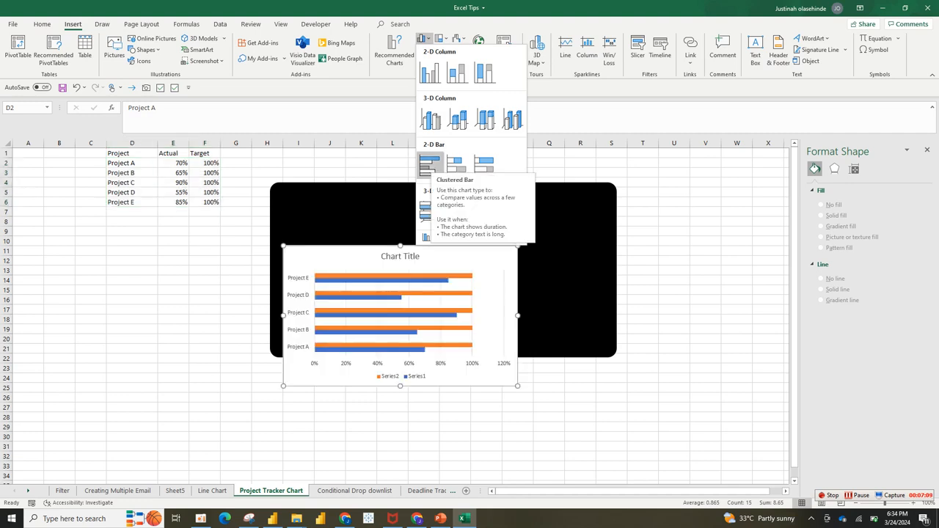
{"action": "left_click", "coordinate": [429, 165]}
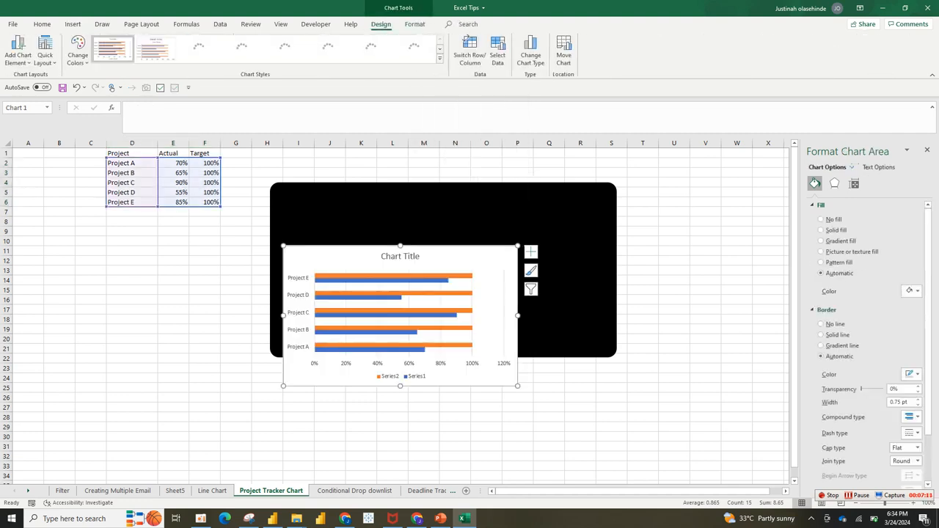
Move and enlarge the bar chart to fit inside the black rectangle, with no fill and no border line.
{"action": "left_click_drag", "start_coordinate": [510, 282], "coordinate": [544, 229]}
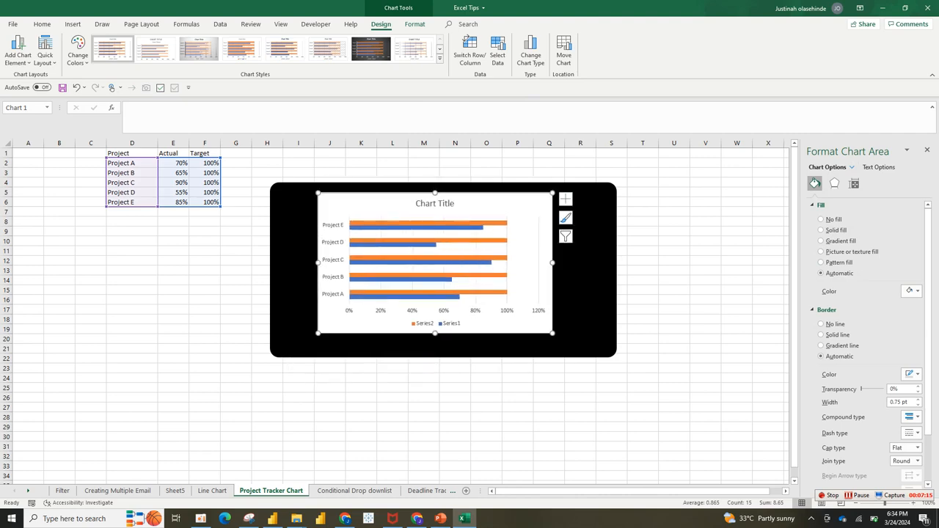
{"action": "left_click_drag", "start_coordinate": [317, 262], "coordinate": [283, 262]}
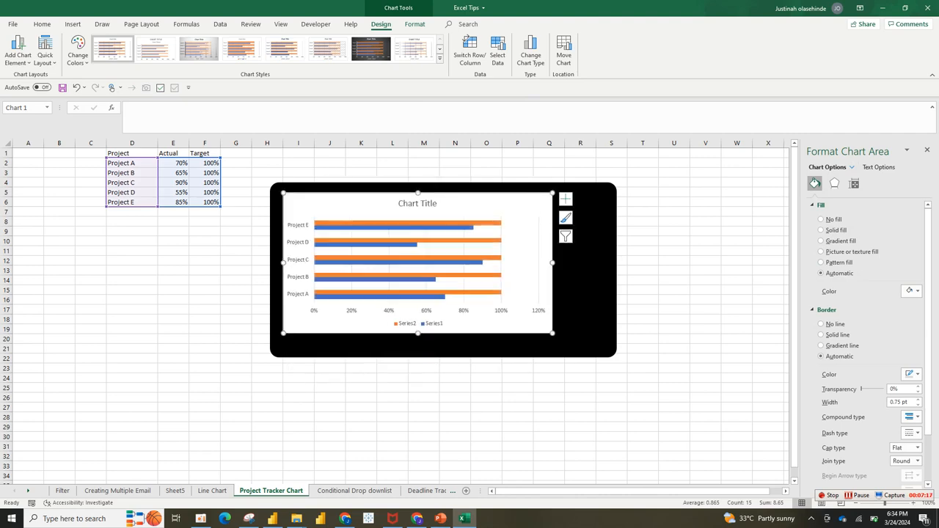
{"action": "left_click_drag", "start_coordinate": [551, 261], "coordinate": [609, 262]}
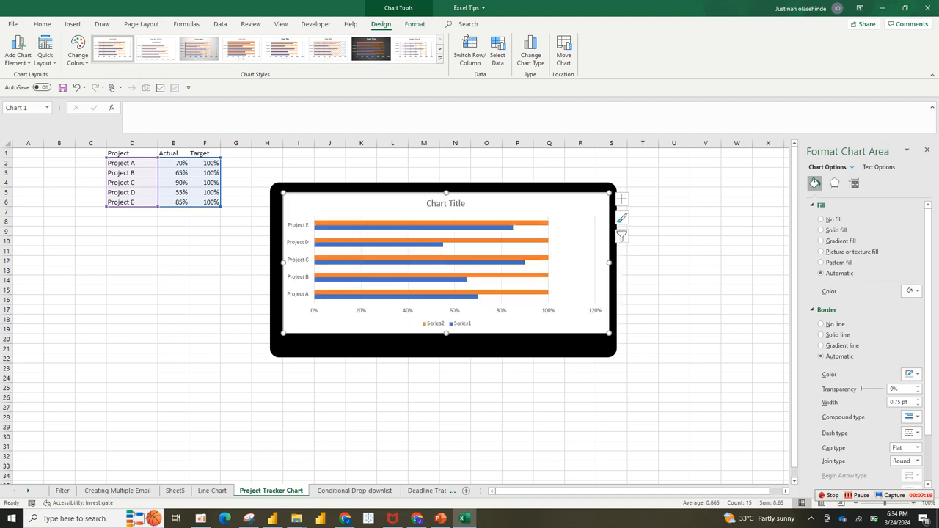
{"action": "left_click_drag", "start_coordinate": [445, 333], "coordinate": [446, 350]}
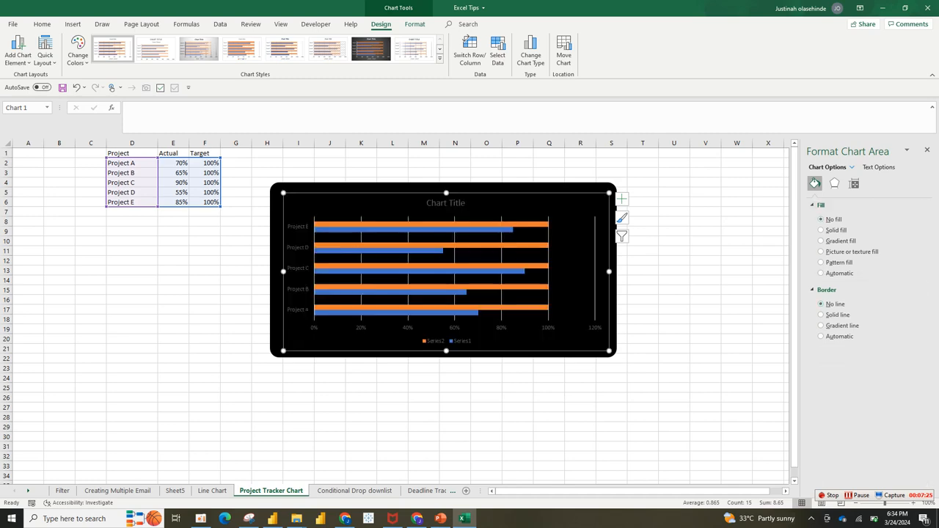
Remove the gridlines from the clustered bar chart.
{"action": "left_click", "coordinate": [622, 198]}
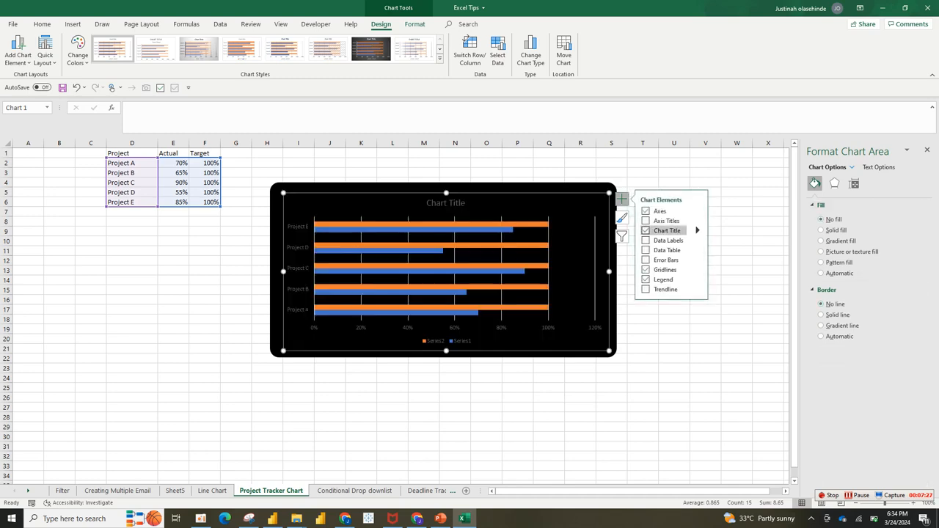
{"action": "left_click", "coordinate": [645, 269]}
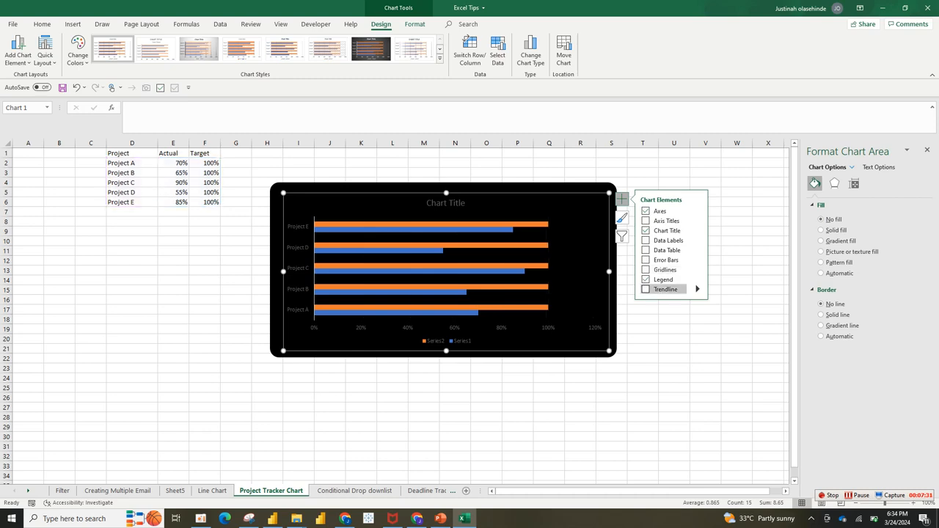
Try extending the bar chart's data range up to the header row, and delete the chart.
{"action": "left_click", "coordinate": [574, 277]}
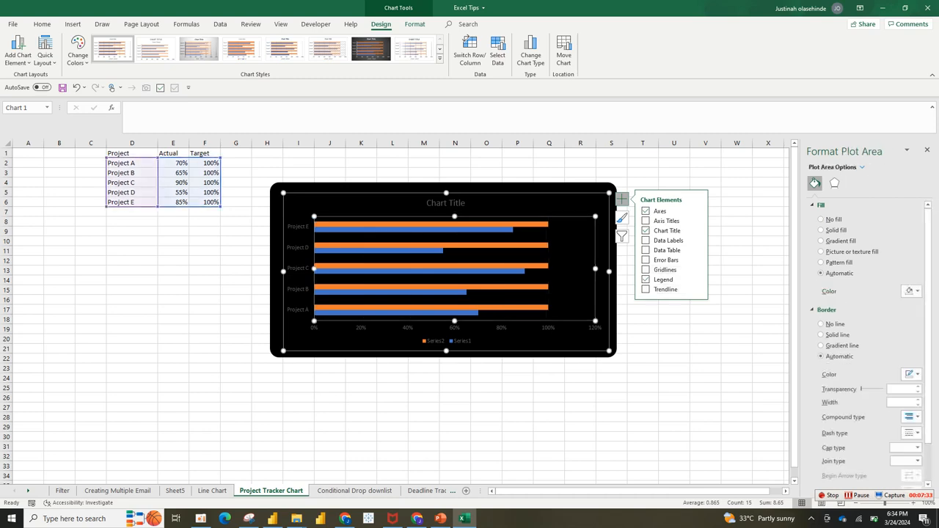
{"action": "left_click_drag", "start_coordinate": [221, 158], "coordinate": [221, 150]}
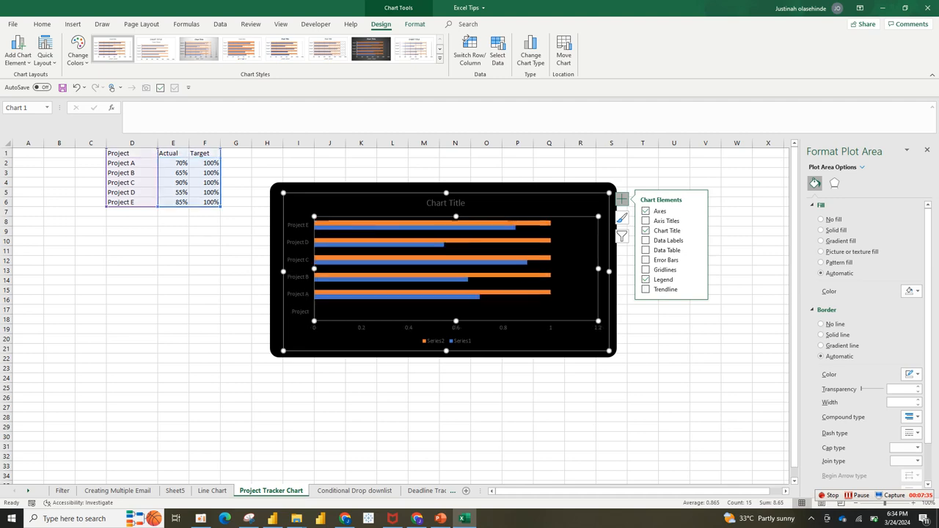
{"action": "key", "text": "Escape"}
{"action": "key", "text": "Delete"}
Insert a new 2-D clustered bar chart from D1:F6, including the Project, Actual and Target headers.
{"action": "left_click_drag", "start_coordinate": [132, 153], "coordinate": [205, 203]}
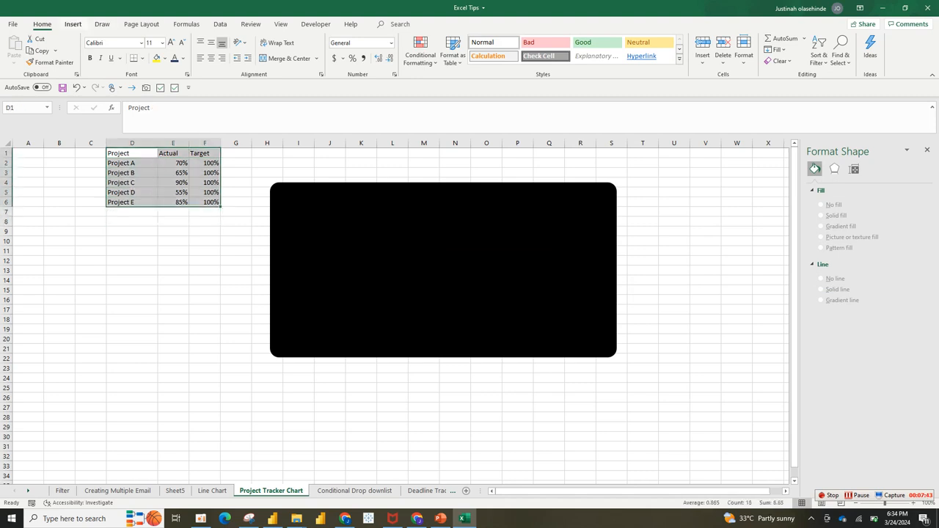
{"action": "left_click", "coordinate": [73, 25]}
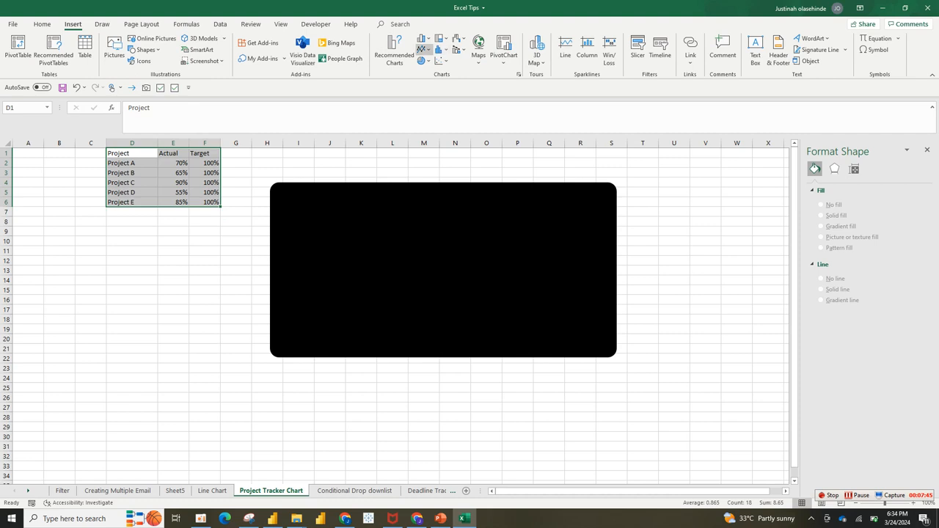
{"action": "left_click", "coordinate": [424, 38]}
{"action": "left_click", "coordinate": [431, 165]}
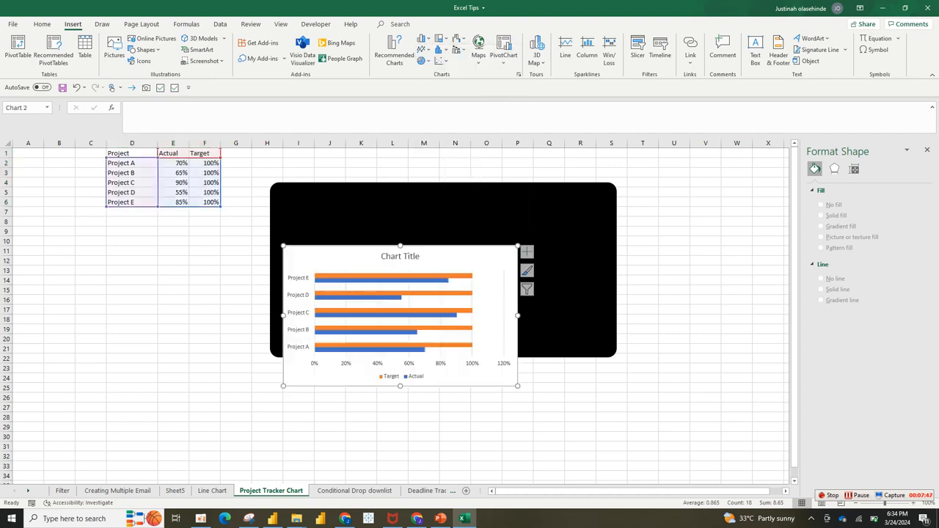
Place the new chart on the black rectangle, with no fill and no gridlines.
{"action": "left_click_drag", "start_coordinate": [454, 256], "coordinate": [488, 209]}
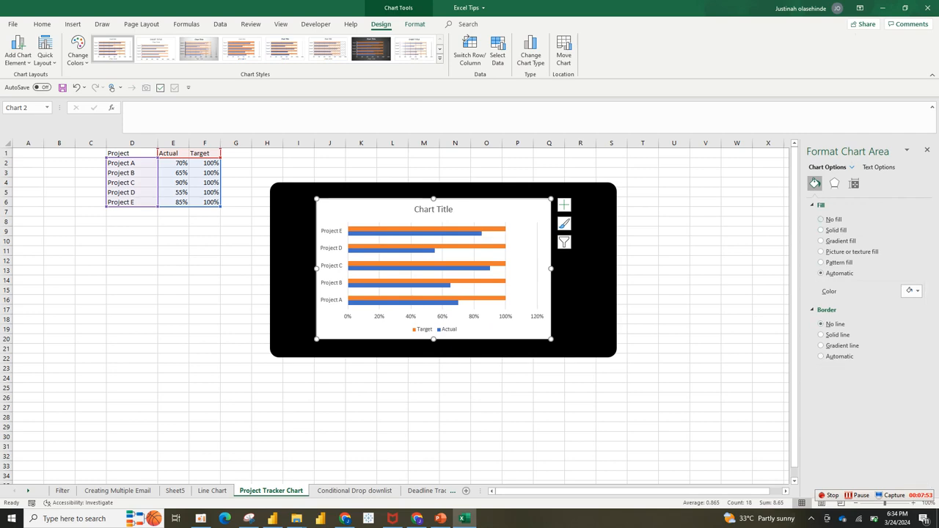
{"action": "left_click", "coordinate": [821, 219]}
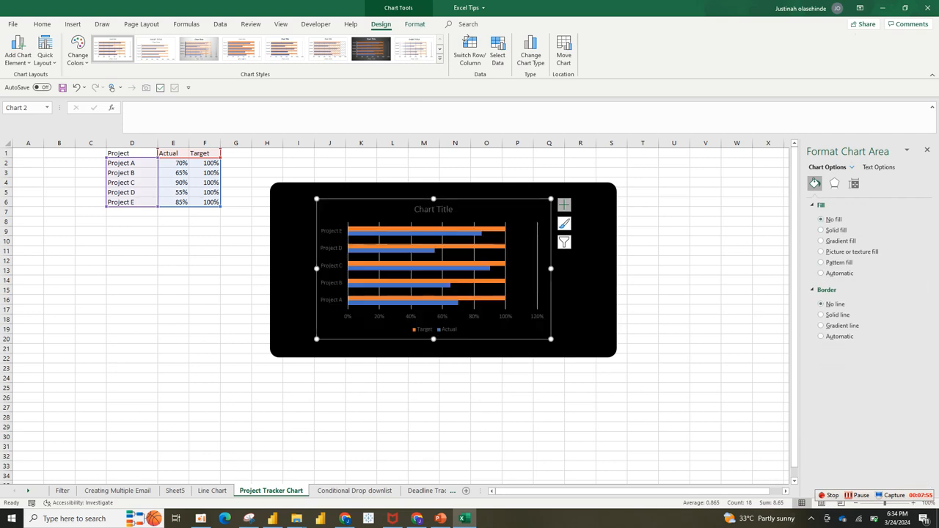
{"action": "left_click", "coordinate": [563, 204]}
{"action": "left_click", "coordinate": [588, 275]}
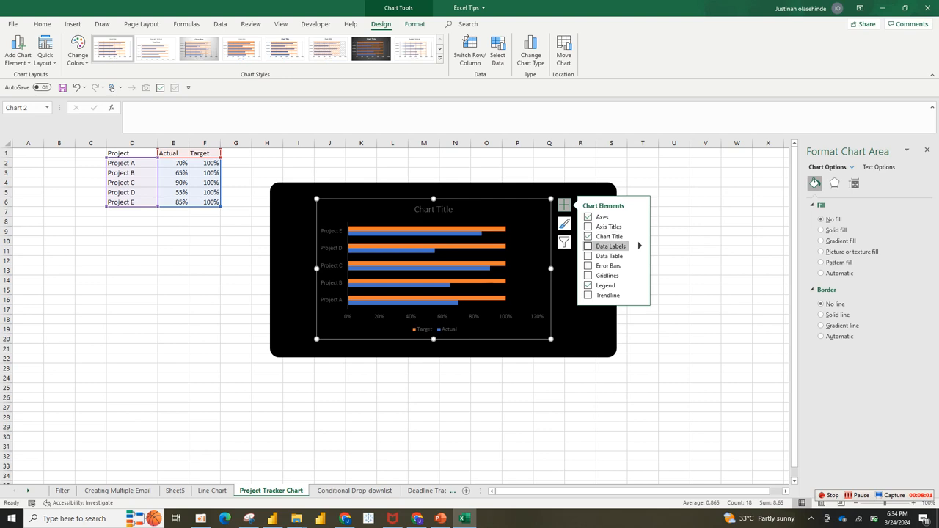
Remove the chart's primary horizontal axis and widen the chart on both sides to nearly span the black rectangle.
{"action": "left_click", "coordinate": [587, 226]}
{"action": "left_click", "coordinate": [639, 217]}
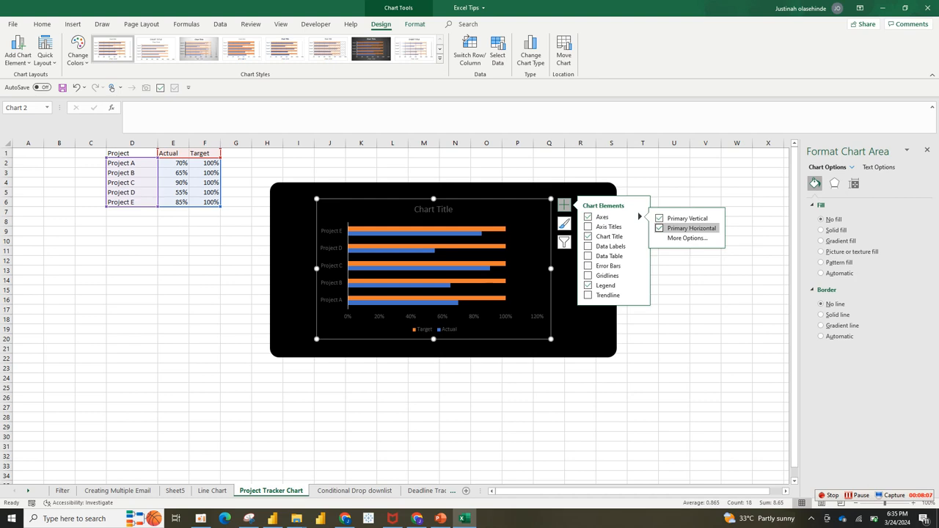
{"action": "left_click", "coordinate": [689, 228]}
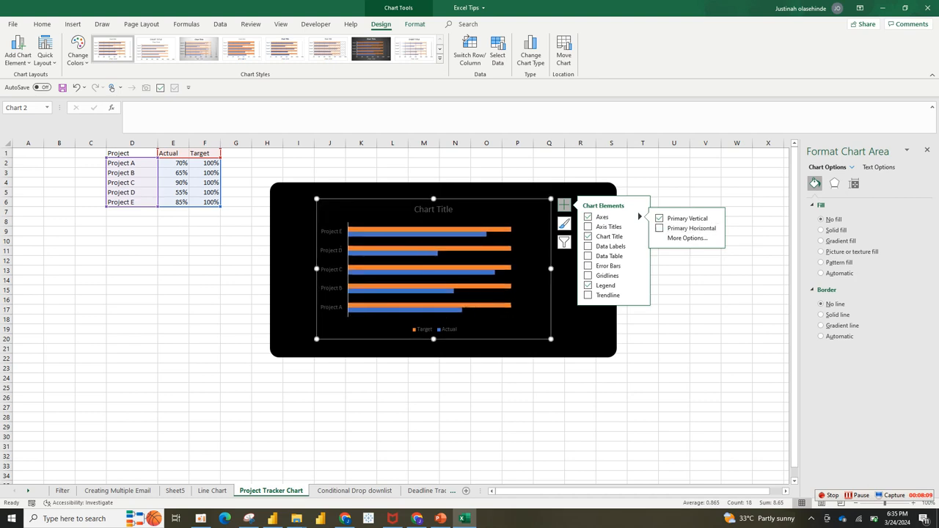
{"action": "left_click_drag", "start_coordinate": [550, 268], "coordinate": [599, 267]}
{"action": "left_click_drag", "start_coordinate": [316, 336], "coordinate": [289, 339]}
Format the project name labels on the vertical axis in white at font size 12.
{"action": "left_click", "coordinate": [303, 269]}
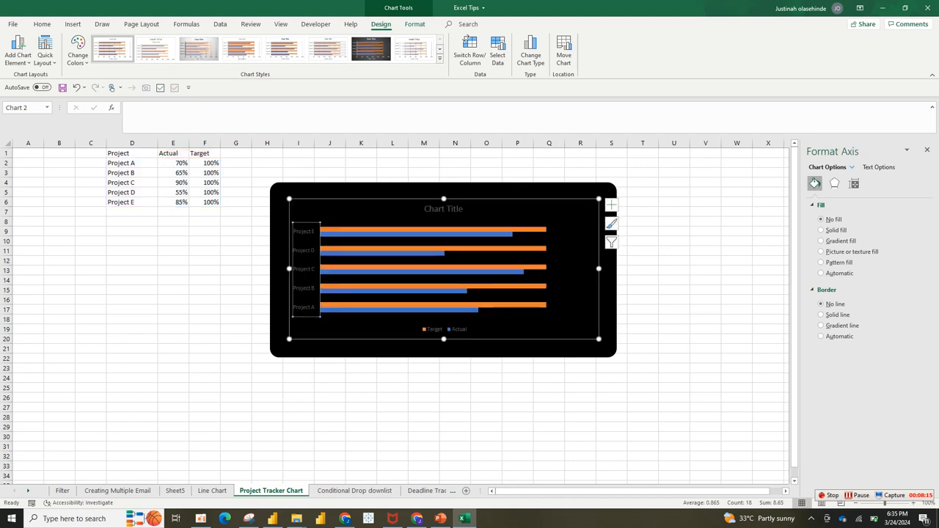
{"action": "left_click", "coordinate": [42, 23]}
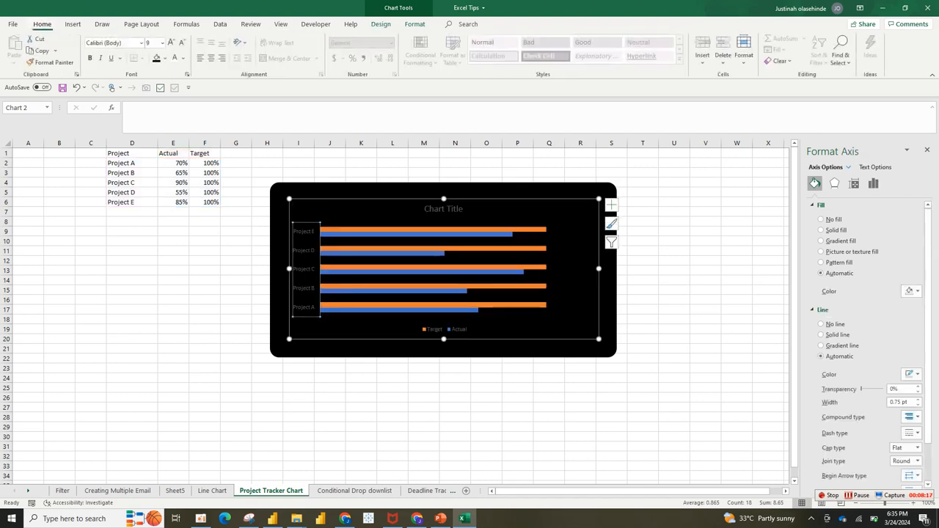
{"action": "left_click", "coordinate": [174, 58]}
{"action": "left_click", "coordinate": [170, 42]}
{"action": "left_click", "coordinate": [170, 42]}
{"action": "left_click", "coordinate": [170, 42]}
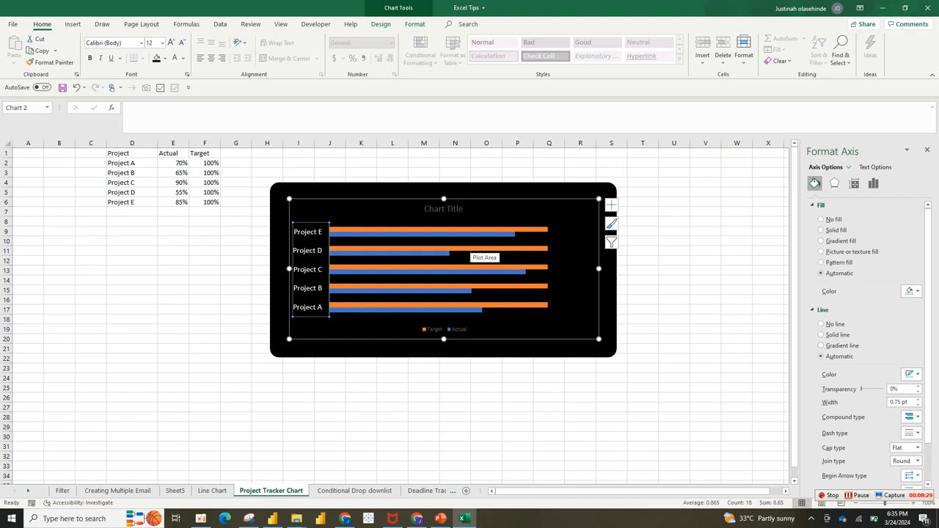
Give the Actual series a linear gradient fill and colour the 33% gradient stop Light Green.
{"action": "left_click", "coordinate": [473, 248]}
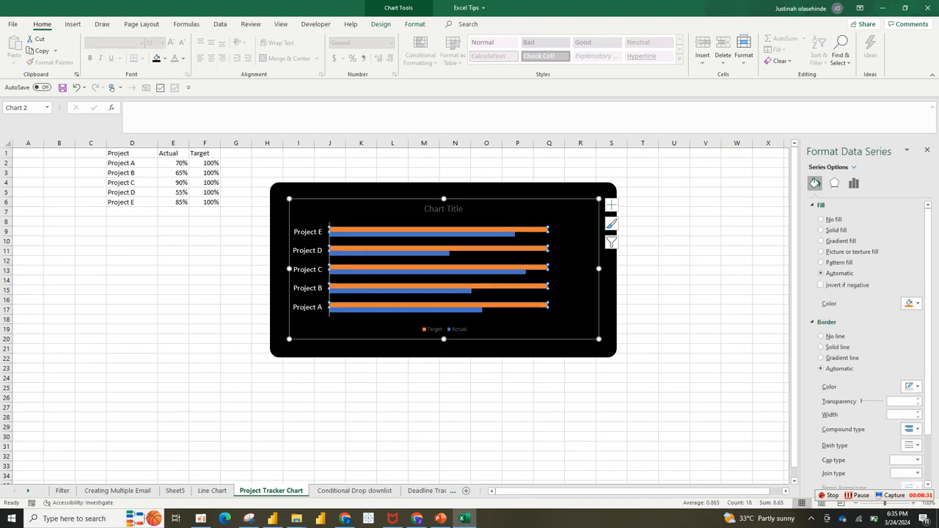
{"action": "left_click", "coordinate": [440, 272]}
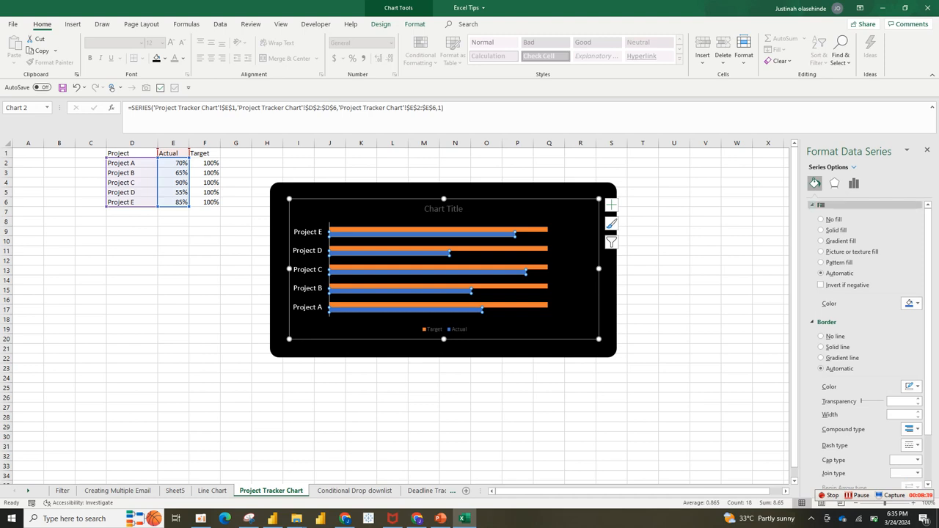
{"action": "right_click", "coordinate": [509, 239]}
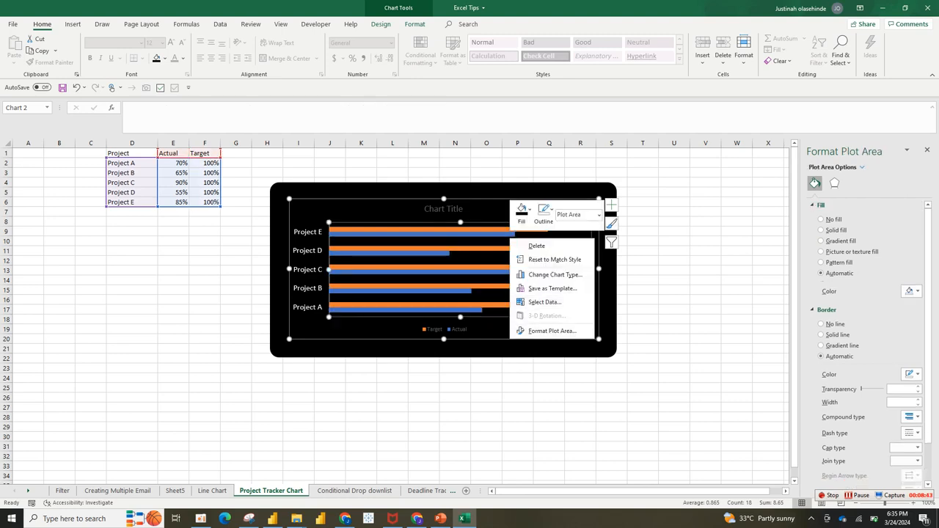
{"action": "right_click", "coordinate": [487, 234]}
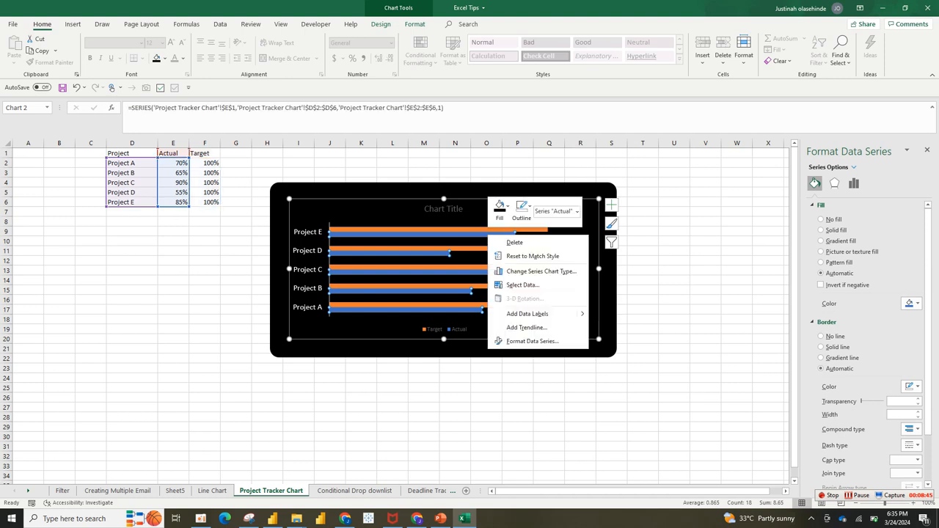
{"action": "left_click", "coordinate": [532, 341]}
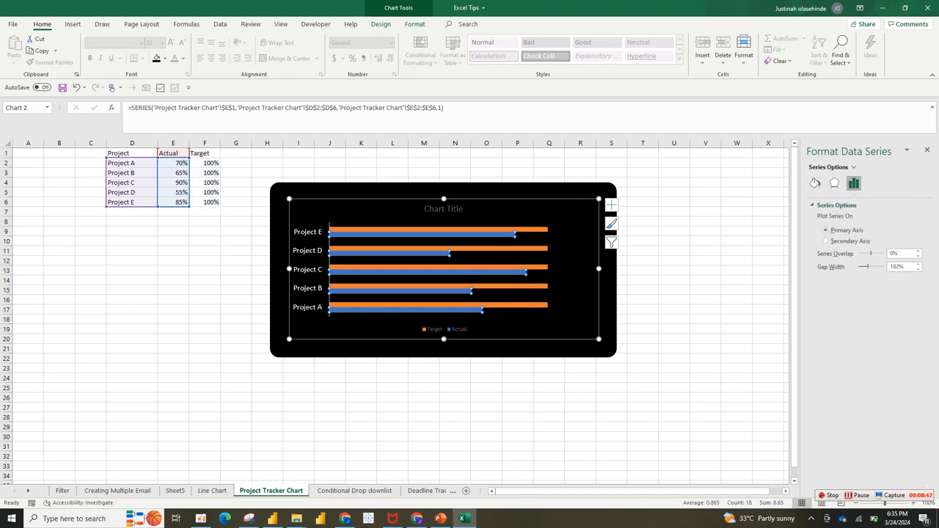
{"action": "left_click", "coordinate": [814, 184]}
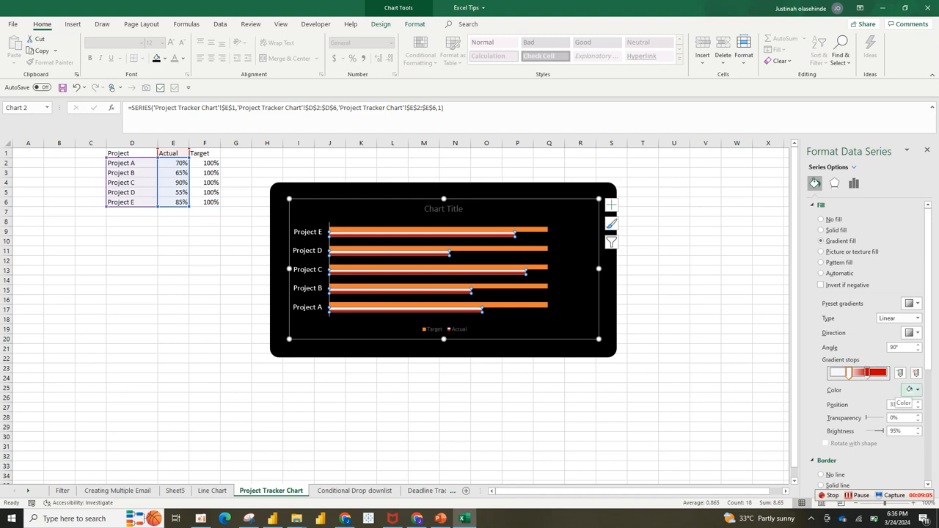
{"action": "left_click", "coordinate": [909, 389]}
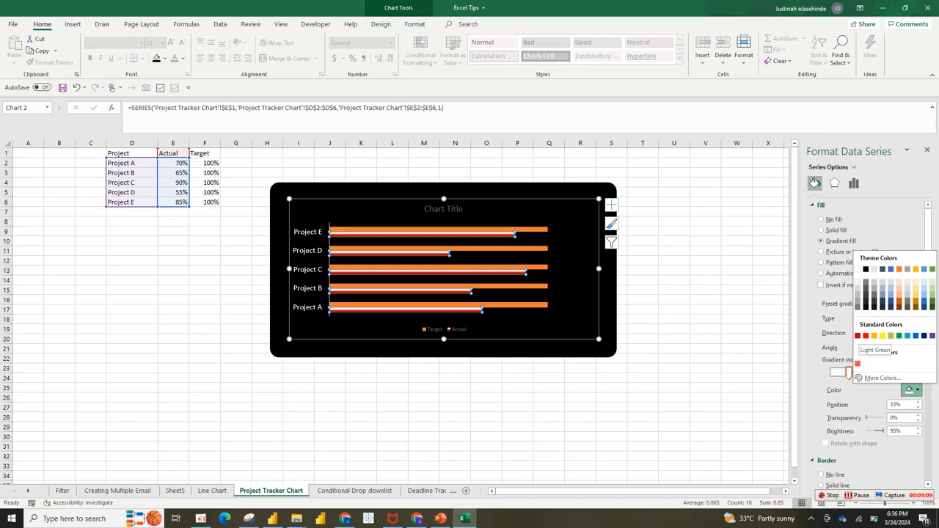
{"action": "left_click", "coordinate": [890, 336]}
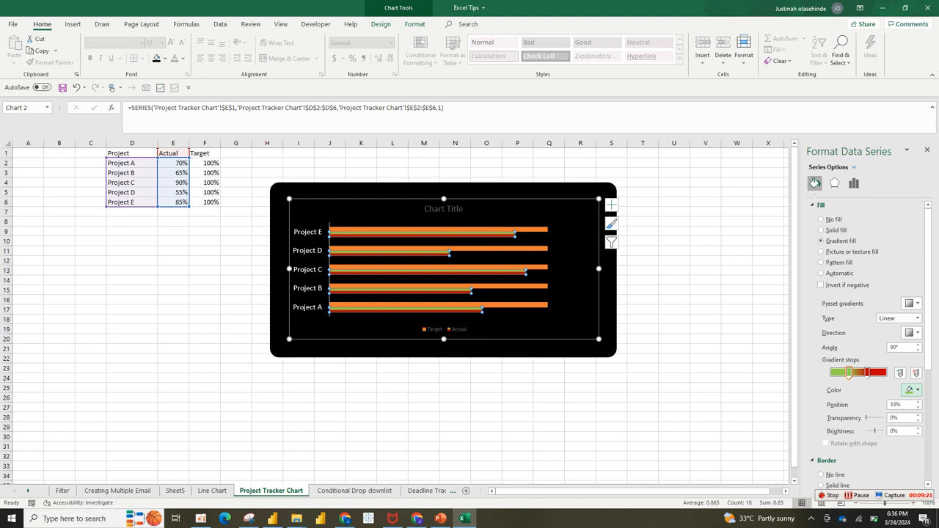
Move the Actual series' light green gradient stop to position 0% and recolour it dark green.
{"action": "left_click_drag", "start_coordinate": [849, 372], "coordinate": [831, 372]}
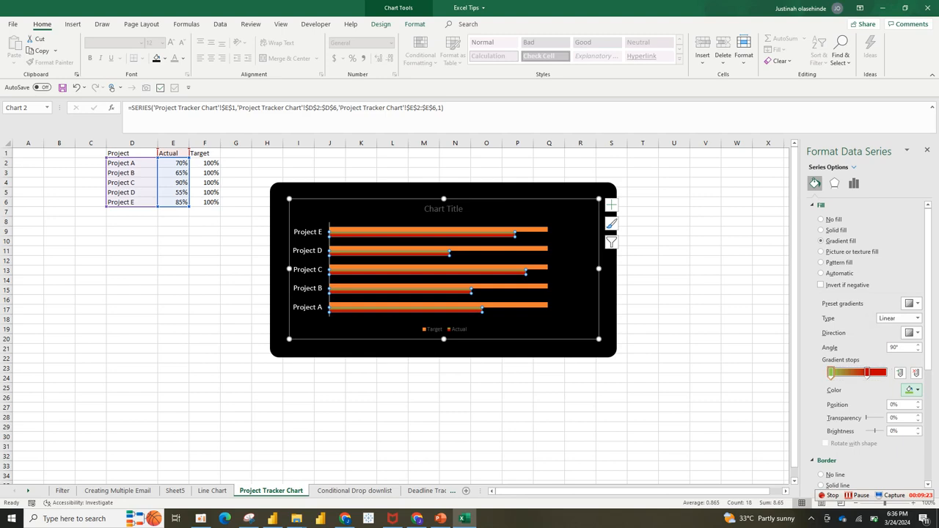
{"action": "left_click", "coordinate": [914, 390]}
{"action": "key", "text": "Escape"}
Recolour the Actual series' red gradient stop to the 25% darker theme green and set its position to 100%.
{"action": "left_click", "coordinate": [867, 372]}
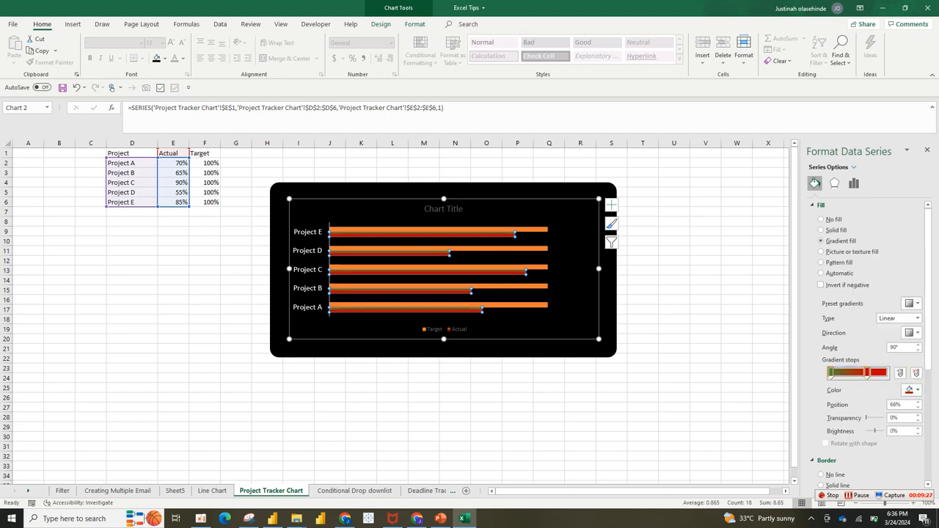
{"action": "left_click", "coordinate": [914, 389]}
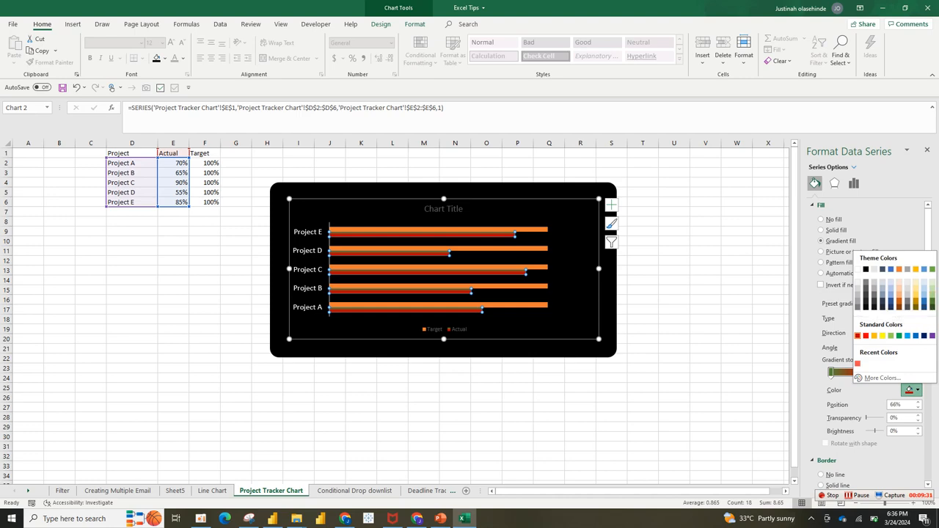
{"action": "left_click", "coordinate": [932, 301]}
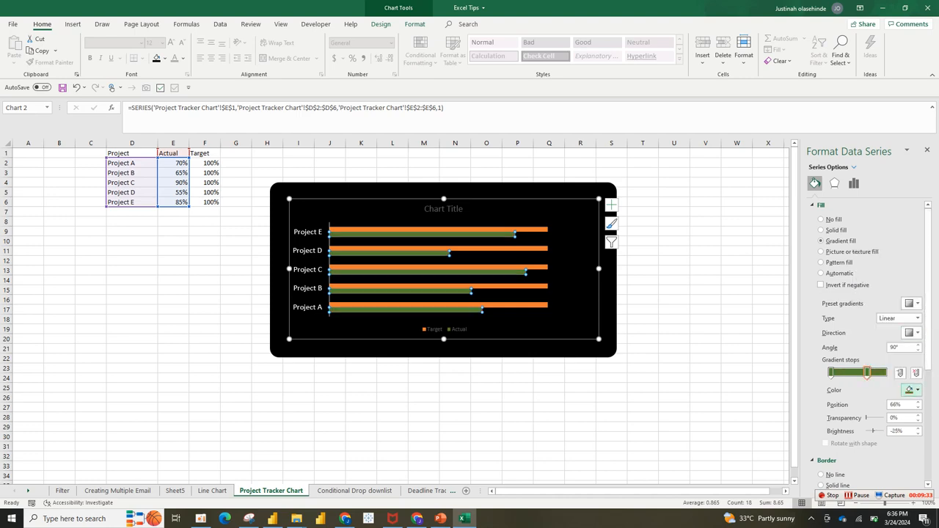
{"action": "left_click_drag", "start_coordinate": [867, 373], "coordinate": [885, 372]}
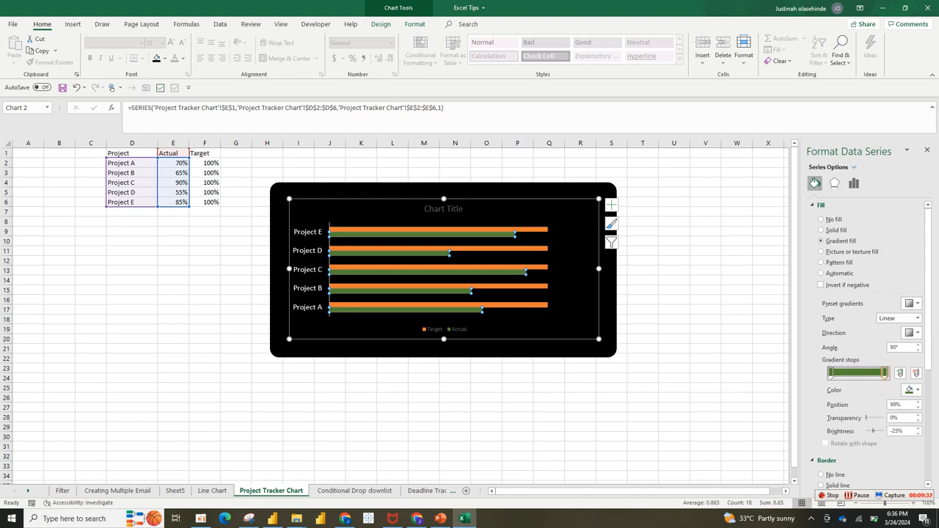
{"action": "left_click", "coordinate": [896, 404]}
{"action": "key", "text": "BackSpace"}
{"action": "key", "text": "BackSpace"}
{"action": "type", "text": "100"}
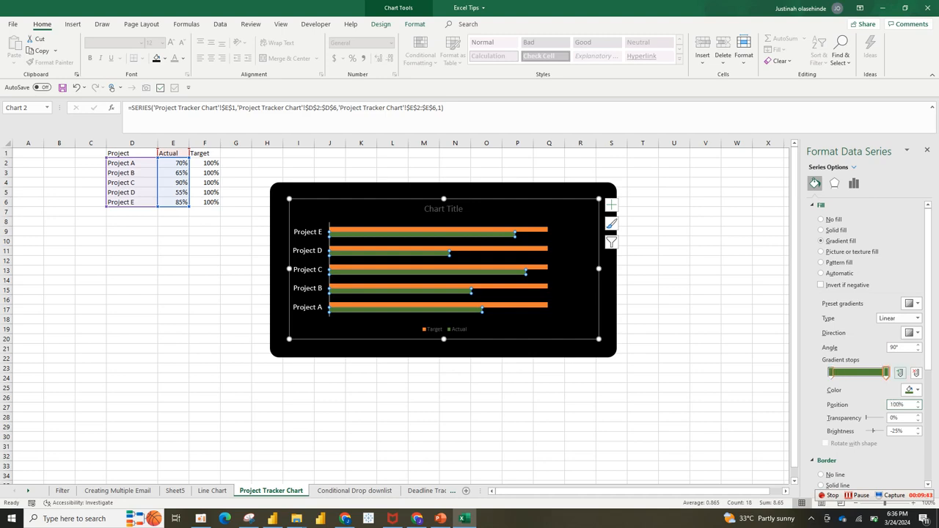
Set the gradient angle of the Actual series to 0°.
{"action": "left_click", "coordinate": [893, 347]}
{"action": "double_click", "coordinate": [892, 347]}
{"action": "key", "text": "BackSpace"}
{"action": "type", "text": "0"}
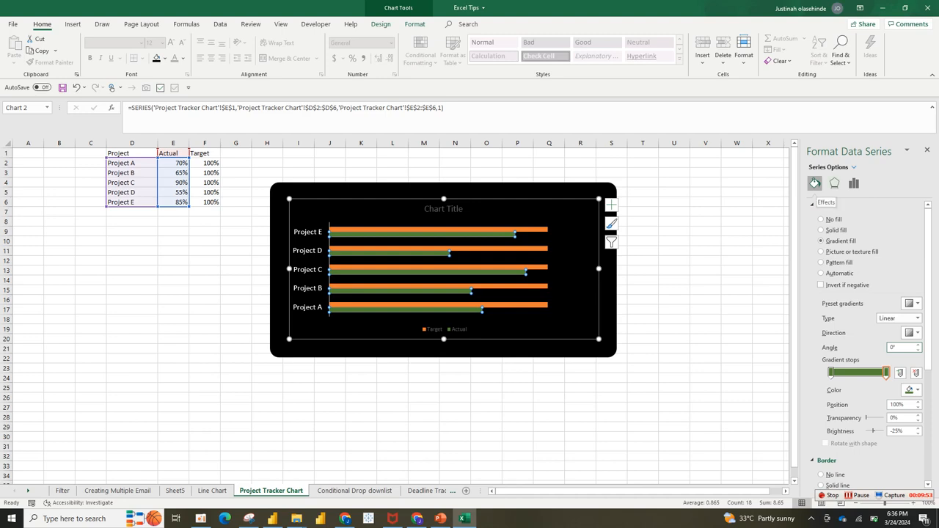
Give the Actual series a glow with a size of 6 pt and 80% transparency.
{"action": "left_click", "coordinate": [833, 183]}
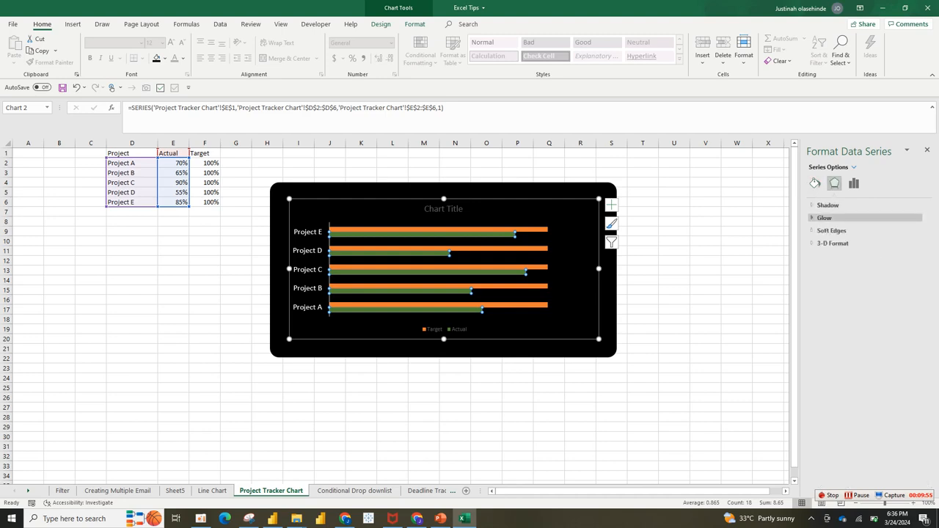
{"action": "left_click", "coordinate": [824, 218]}
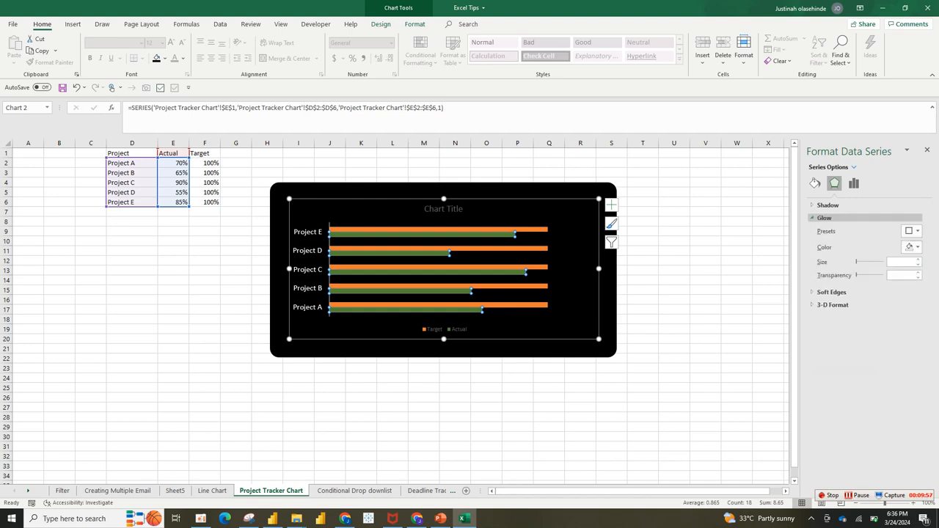
{"action": "left_click", "coordinate": [899, 262]}
{"action": "type", "text": "6"}
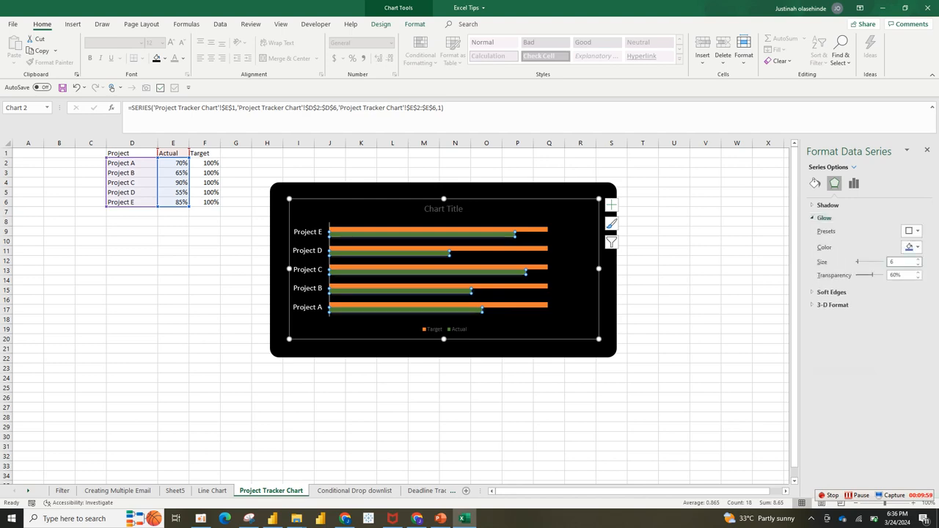
{"action": "left_click", "coordinate": [892, 274]}
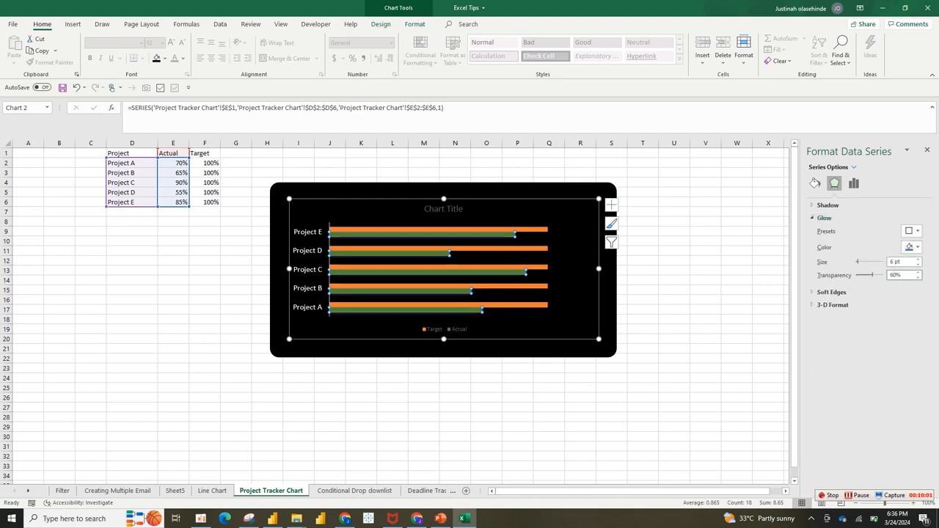
{"action": "key", "text": "BackSpace"}
{"action": "type", "text": "8"}
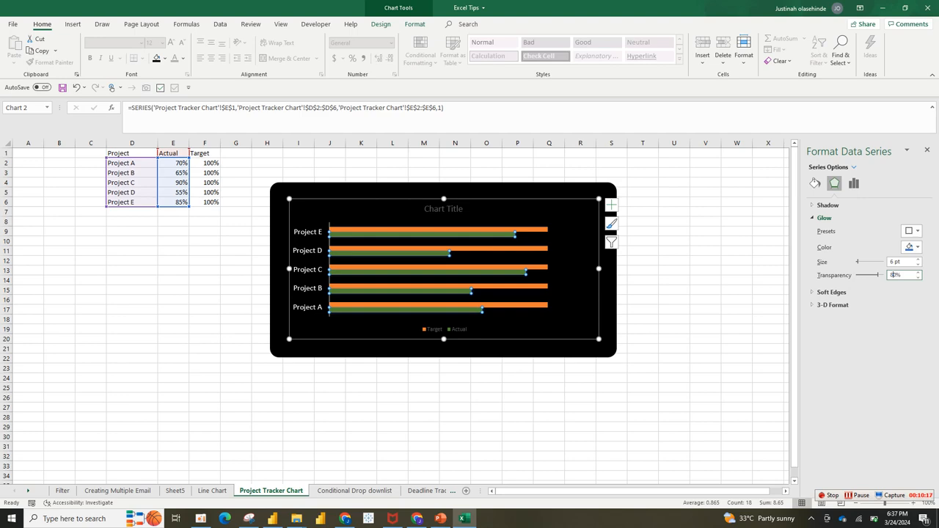
Give the Target series a solid fill in the 50% darker theme green.
{"action": "left_click", "coordinate": [853, 167]}
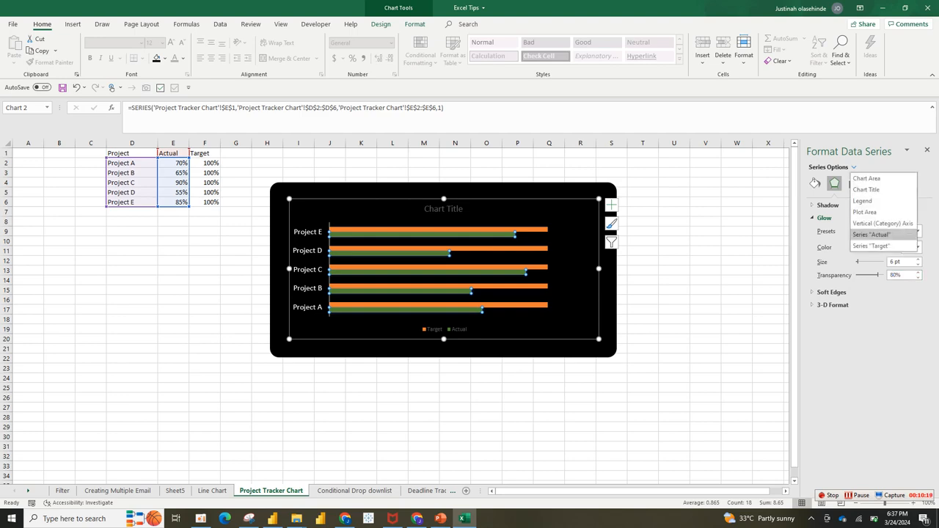
{"action": "left_click", "coordinate": [871, 246]}
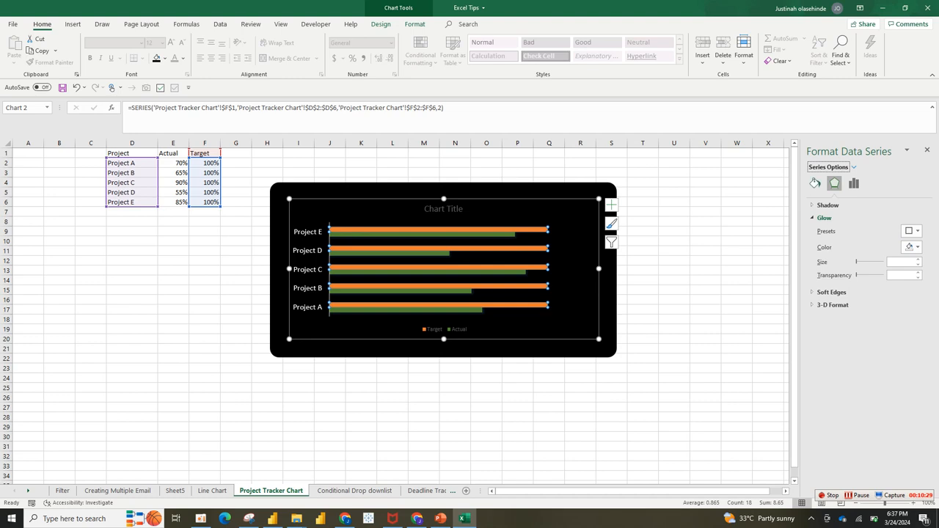
{"action": "left_click", "coordinate": [814, 183]}
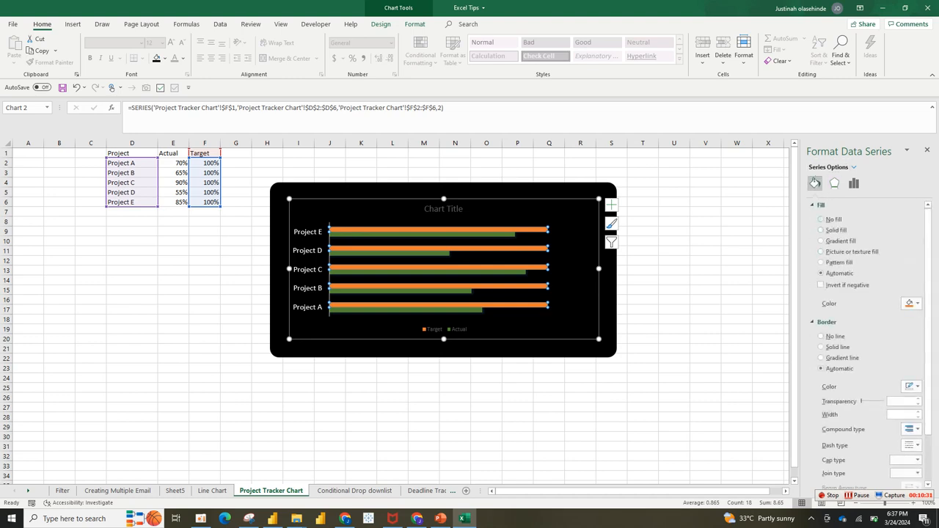
{"action": "left_click", "coordinate": [822, 229]}
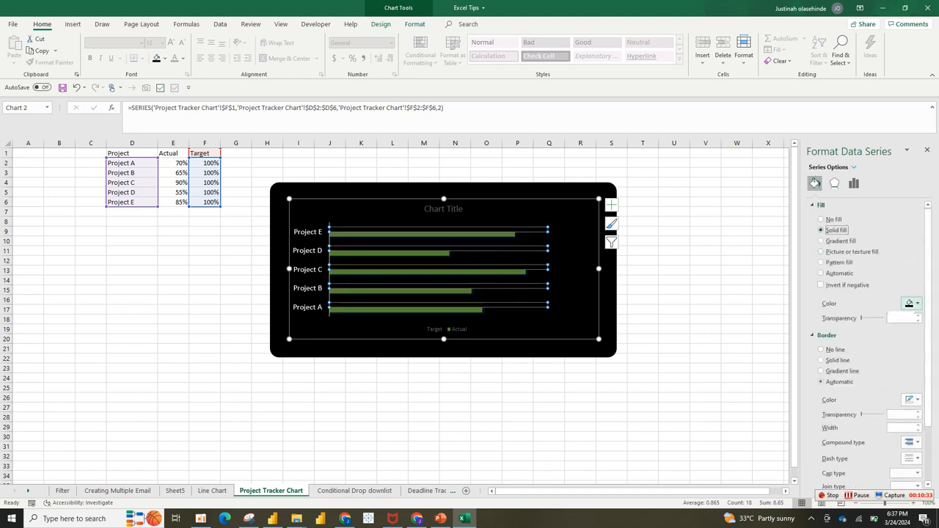
{"action": "left_click", "coordinate": [911, 302]}
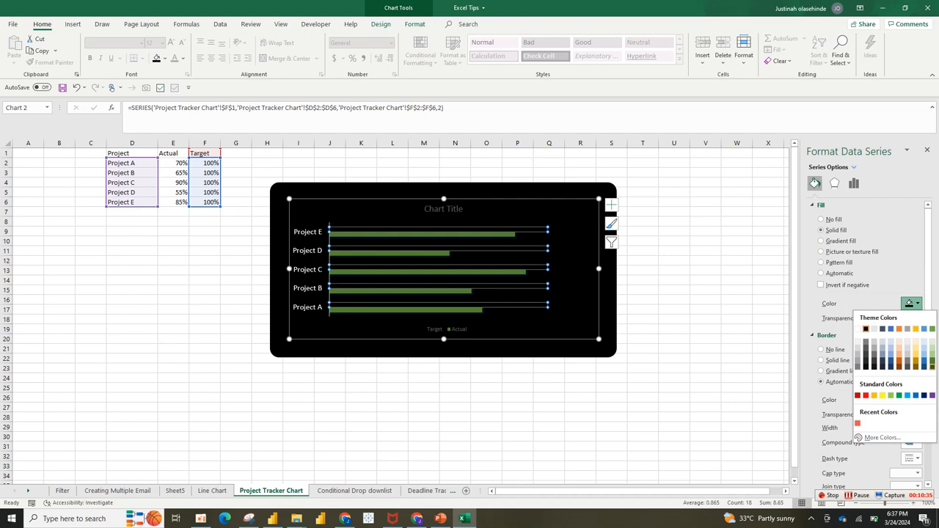
{"action": "left_click", "coordinate": [932, 367]}
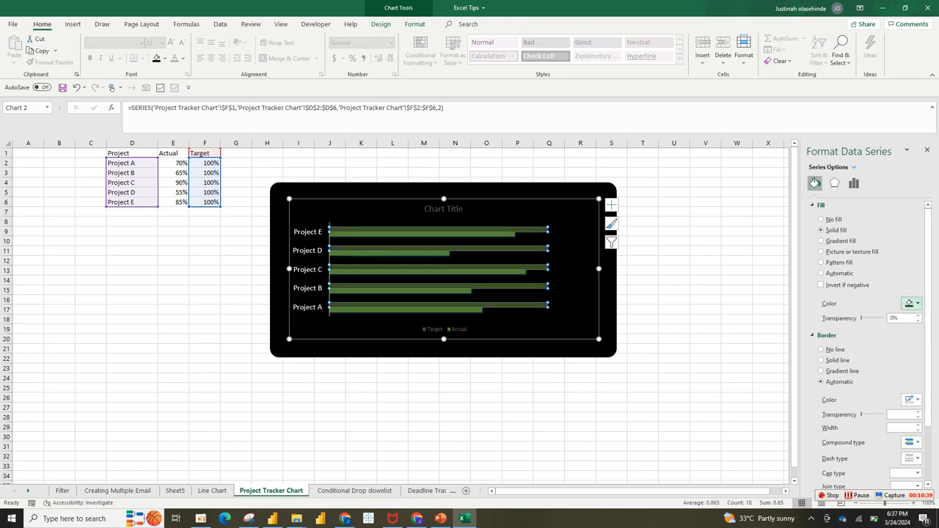
Set the Target series' fill transparency to 50%.
{"action": "left_click", "coordinate": [891, 320]}
{"action": "type", "text": "5"}
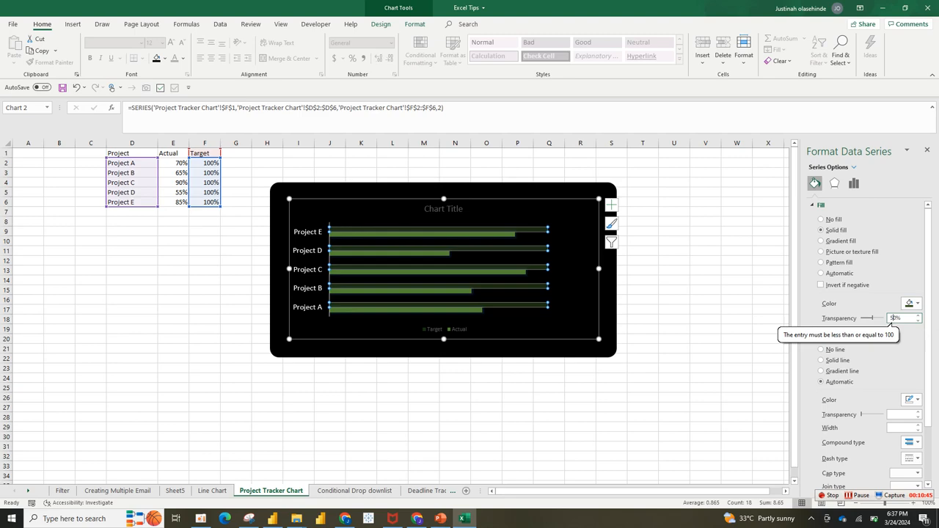
{"action": "left_click", "coordinate": [737, 318]}
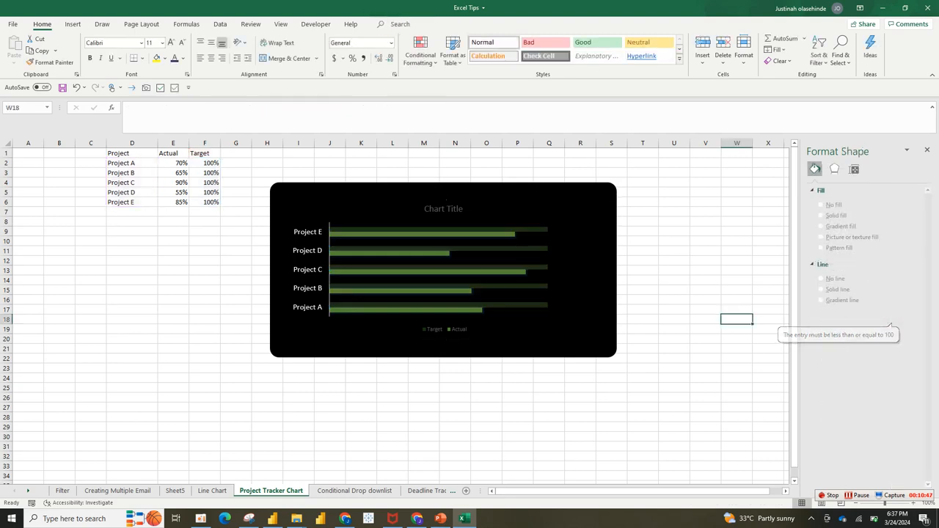
Recolour the Target series' solid fill to the standard green.
{"action": "left_click", "coordinate": [506, 267]}
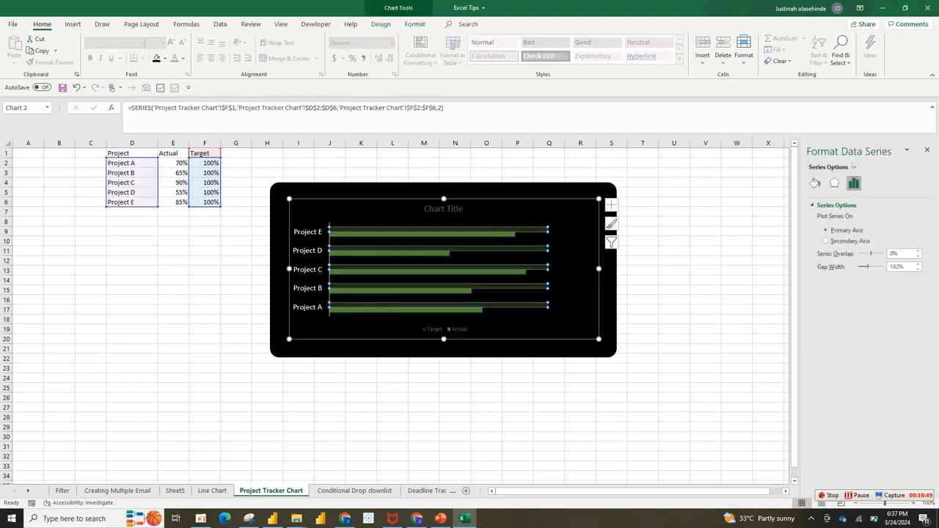
{"action": "left_click", "coordinate": [814, 183]}
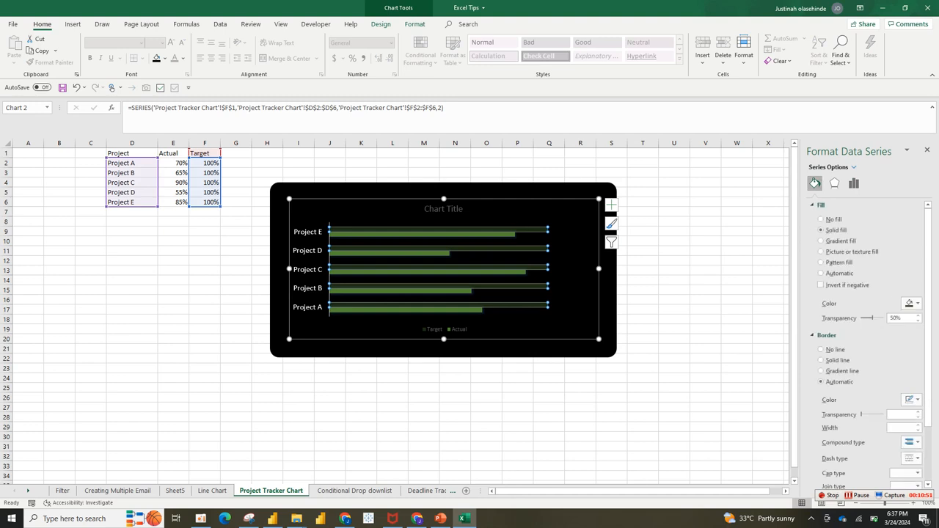
{"action": "left_click", "coordinate": [916, 303]}
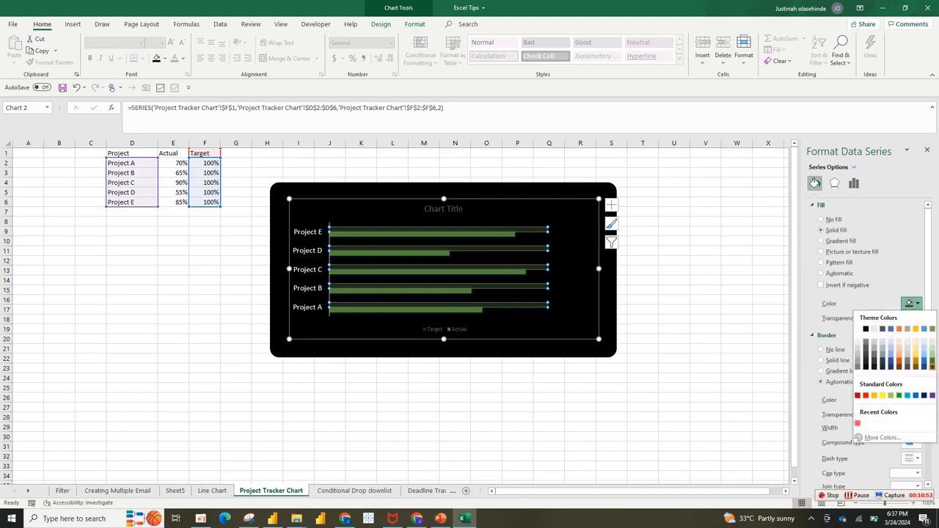
{"action": "left_click", "coordinate": [899, 395]}
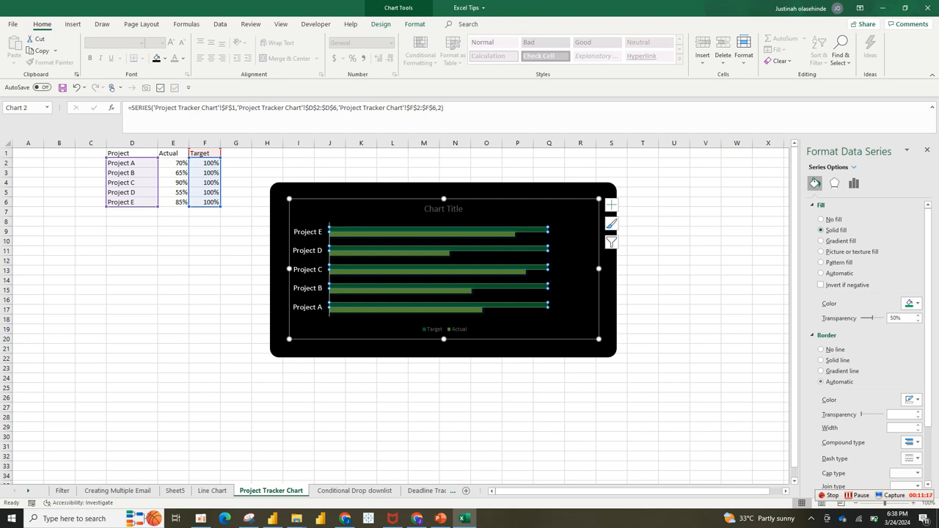
Set the series overlap to 100% so the Actual and Target bars lie on top of each other.
{"action": "left_click", "coordinate": [853, 183]}
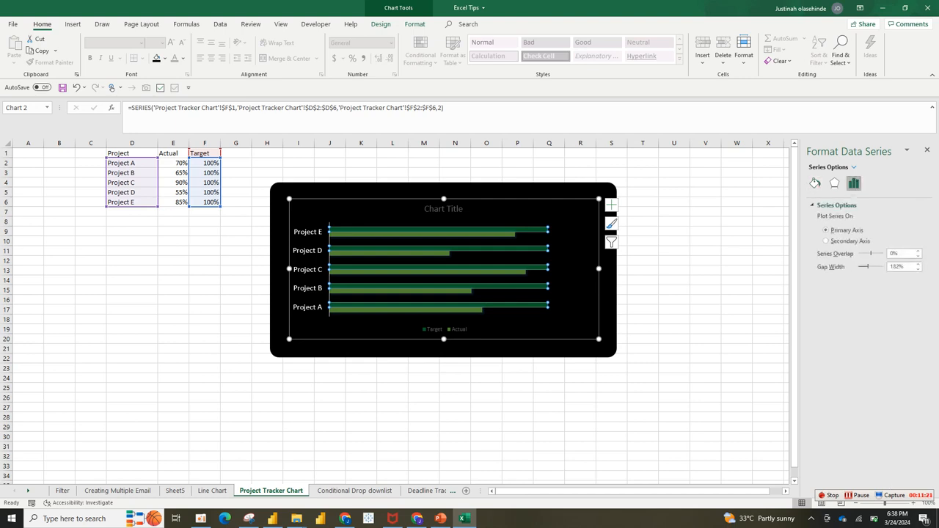
{"action": "left_click", "coordinate": [891, 253]}
{"action": "type", "text": "10"}
{"action": "key", "text": "BackSpace"}
Set the gap width of the bars to 60%.
{"action": "left_click", "coordinate": [896, 266]}
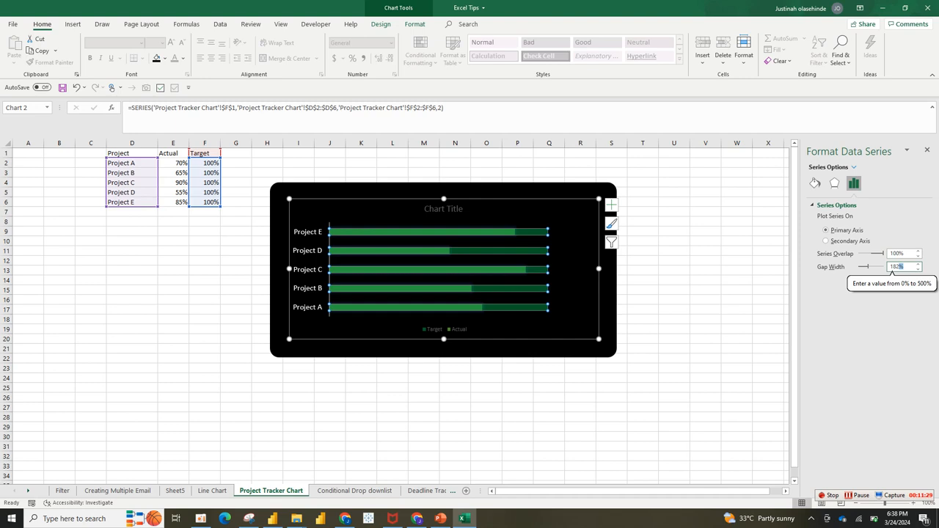
{"action": "left_click", "coordinate": [899, 266]}
{"action": "key", "text": "BackSpace"}
{"action": "key", "text": "BackSpace"}
{"action": "key", "text": "BackSpace"}
{"action": "type", "text": "60"}
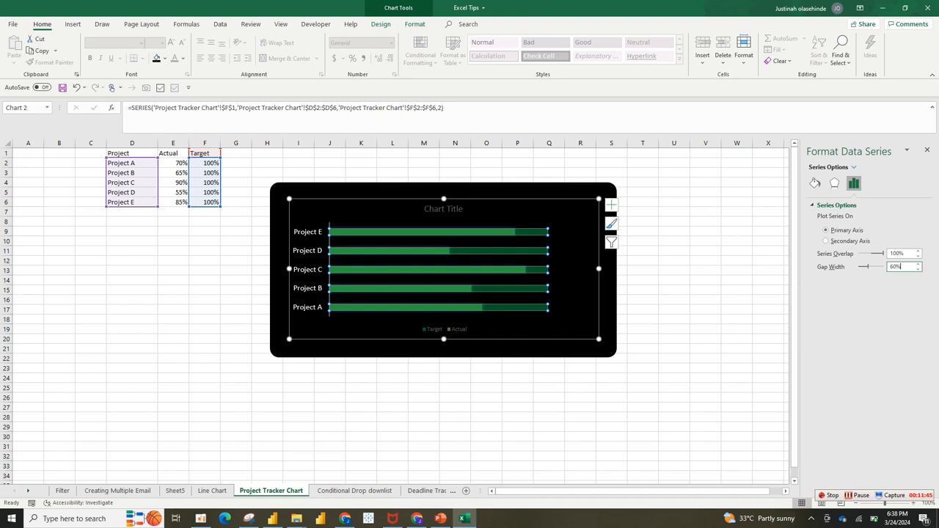
Try showing a data table on the chart and remove it again.
{"action": "left_click", "coordinate": [853, 166]}
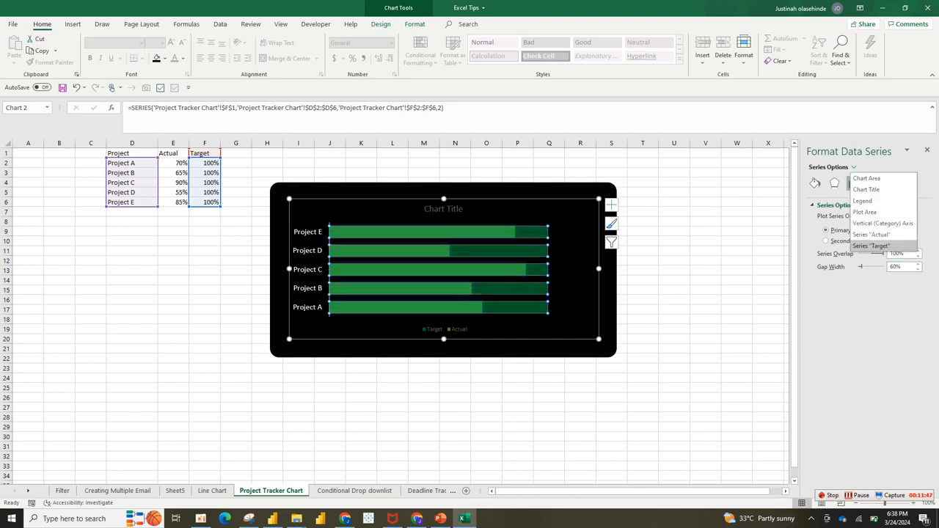
{"action": "left_click", "coordinate": [869, 234]}
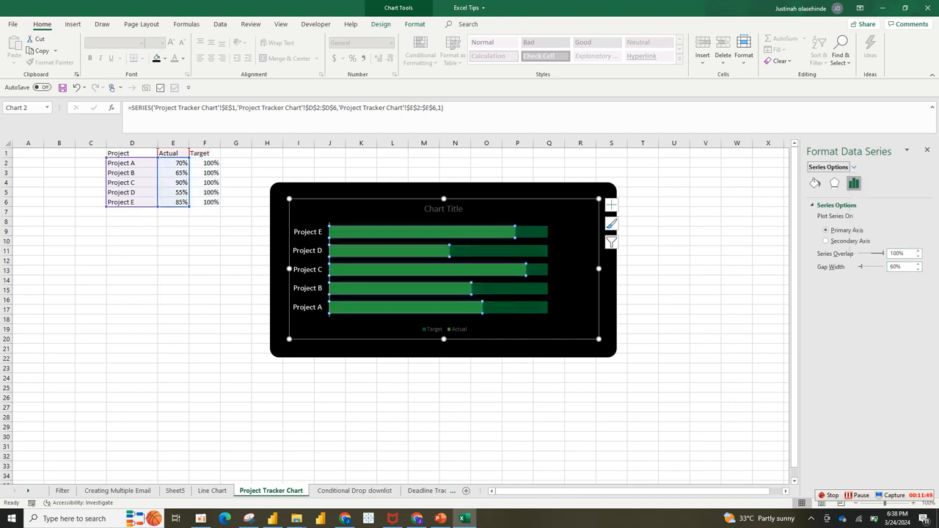
{"action": "left_click", "coordinate": [611, 204]}
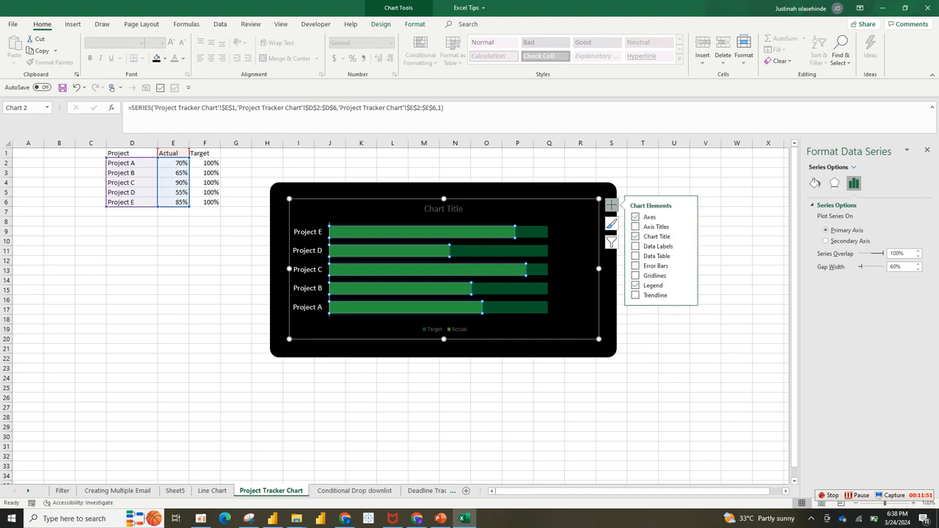
{"action": "left_click", "coordinate": [635, 255]}
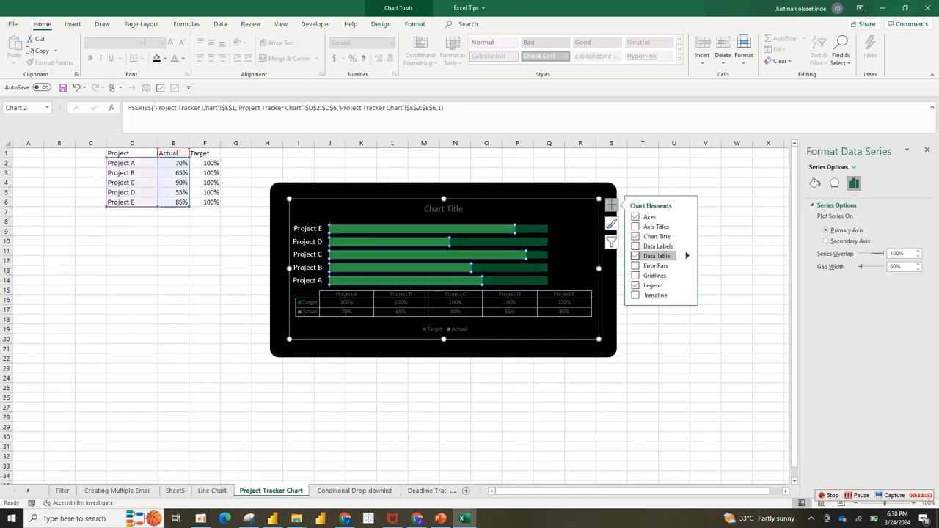
{"action": "left_click", "coordinate": [635, 255]}
Try adding data labels to the whole chart and undo the addition.
{"action": "left_click", "coordinate": [635, 246]}
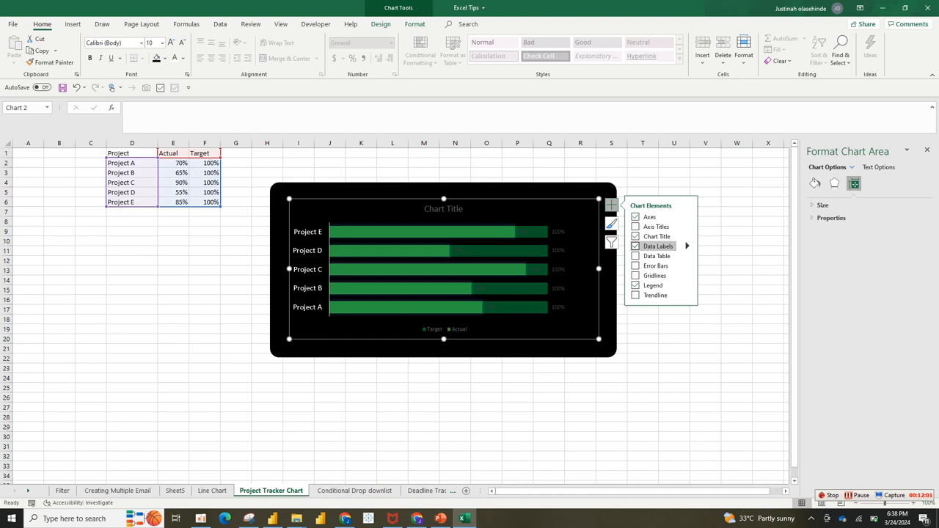
{"action": "left_click", "coordinate": [688, 246]}
{"action": "left_click", "coordinate": [736, 232]}
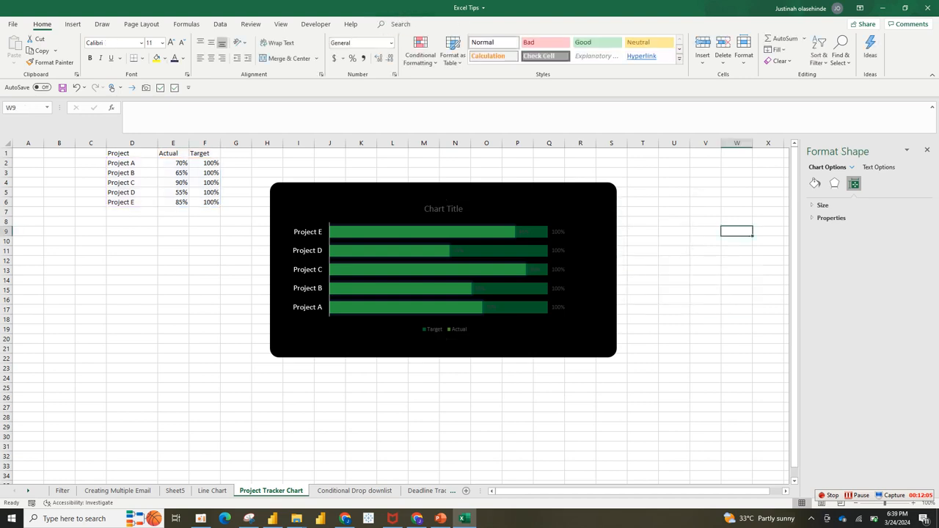
{"action": "key", "text": "ctrl+z"}
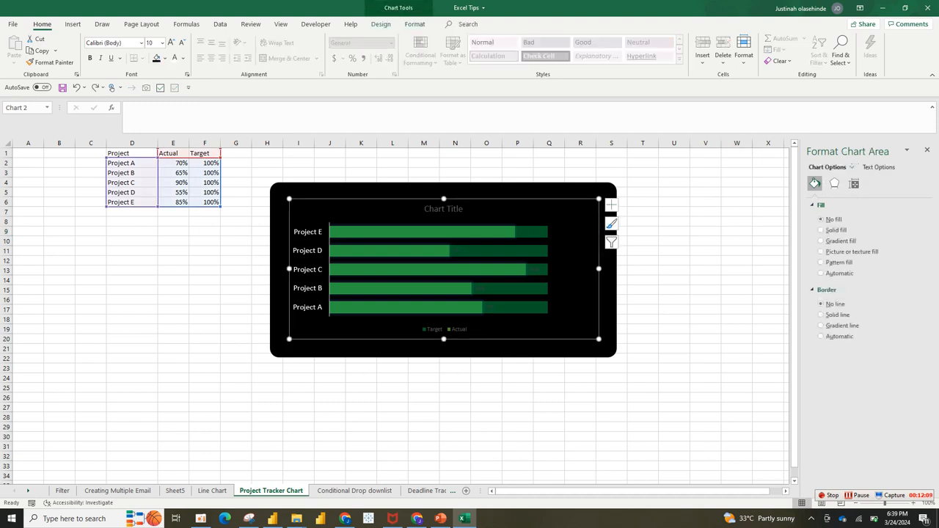
Add data labels at the Center position to the Actual series only.
{"action": "left_click", "coordinate": [506, 250]}
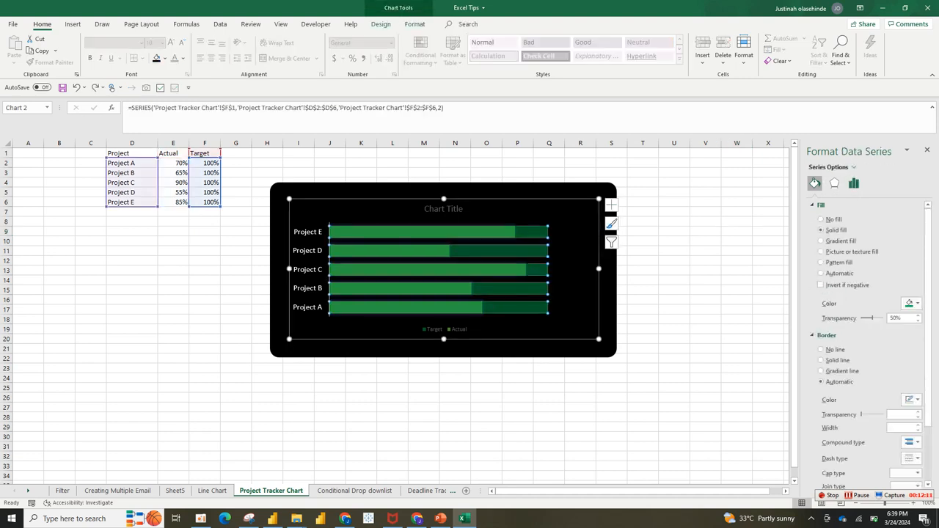
{"action": "left_click", "coordinate": [854, 183]}
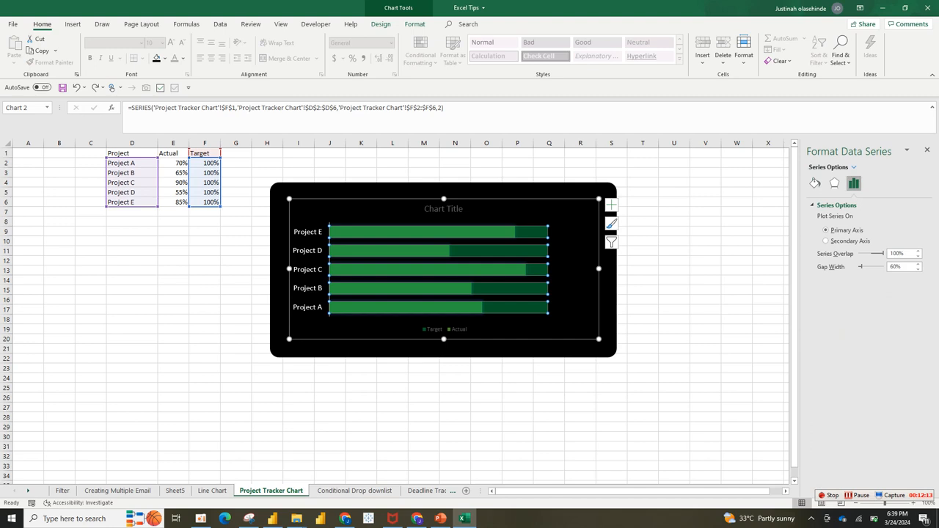
{"action": "left_click", "coordinate": [832, 167]}
{"action": "left_click", "coordinate": [871, 234]}
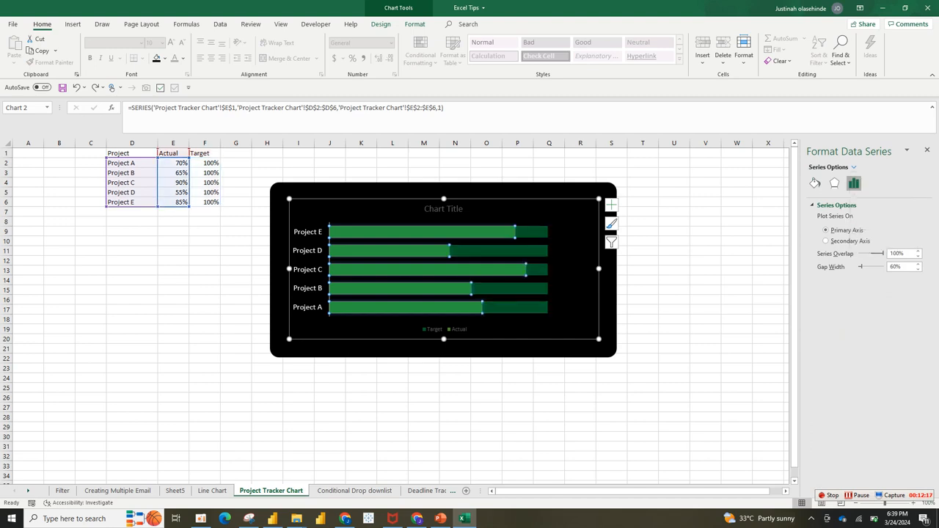
{"action": "left_click", "coordinate": [611, 204]}
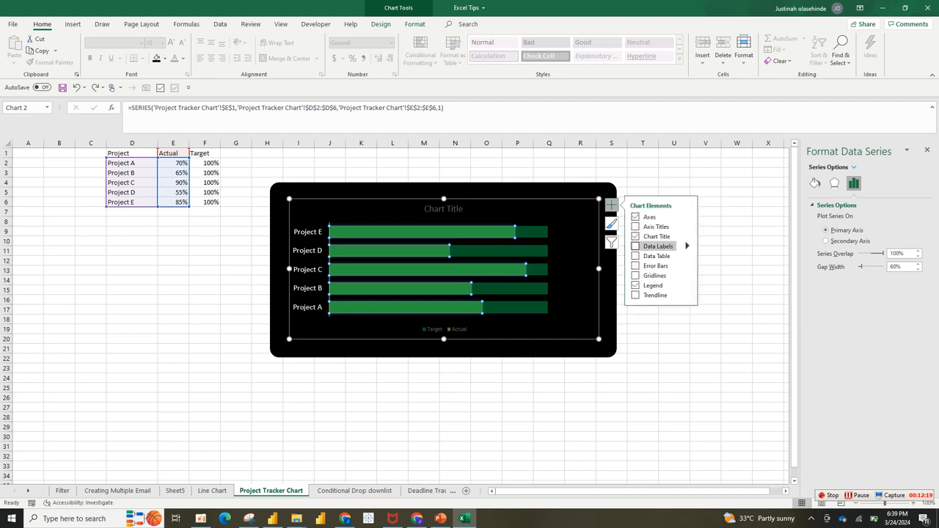
{"action": "left_click", "coordinate": [686, 246]}
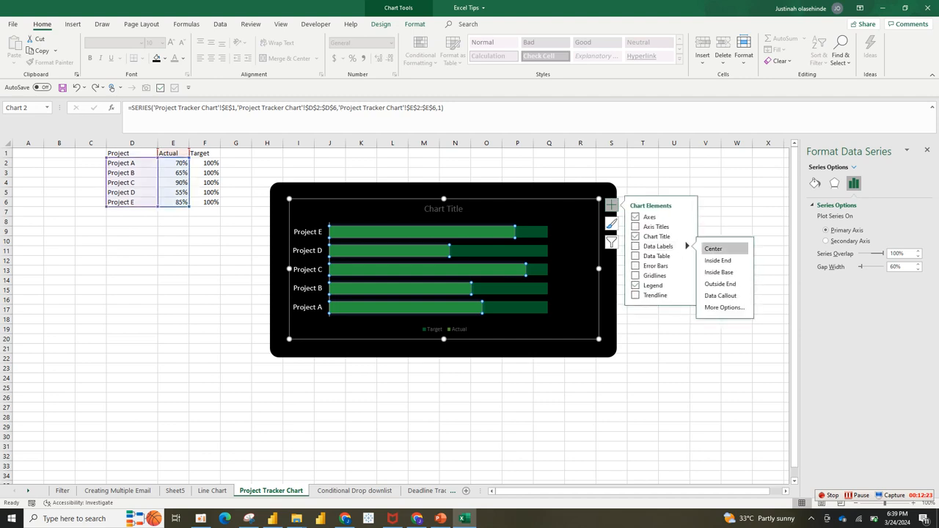
{"action": "left_click", "coordinate": [713, 249]}
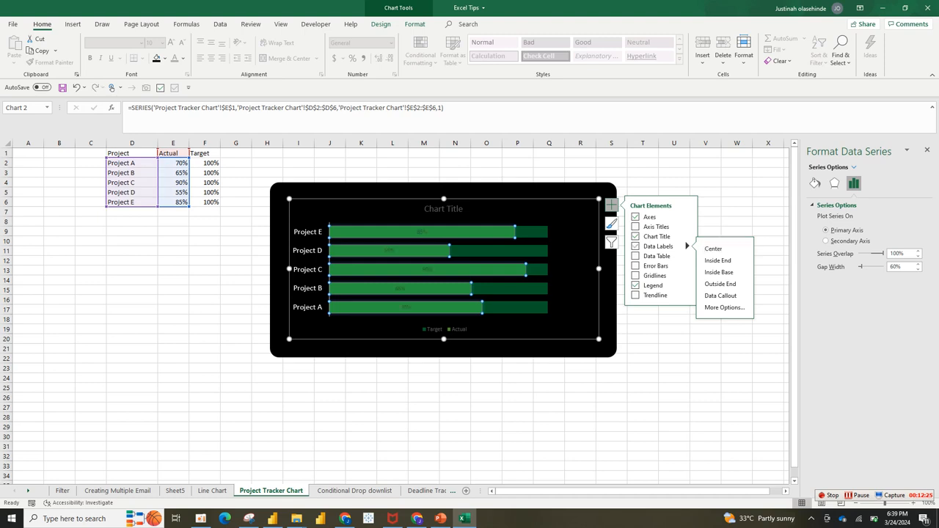
Change the font colour of the Actual series' data labels to white.
{"action": "left_click", "coordinate": [427, 270]}
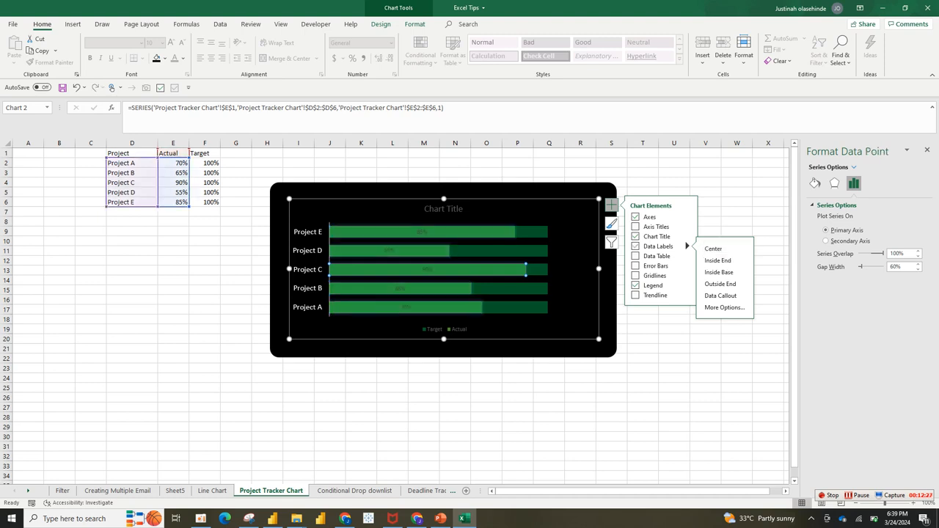
{"action": "left_click", "coordinate": [427, 269]}
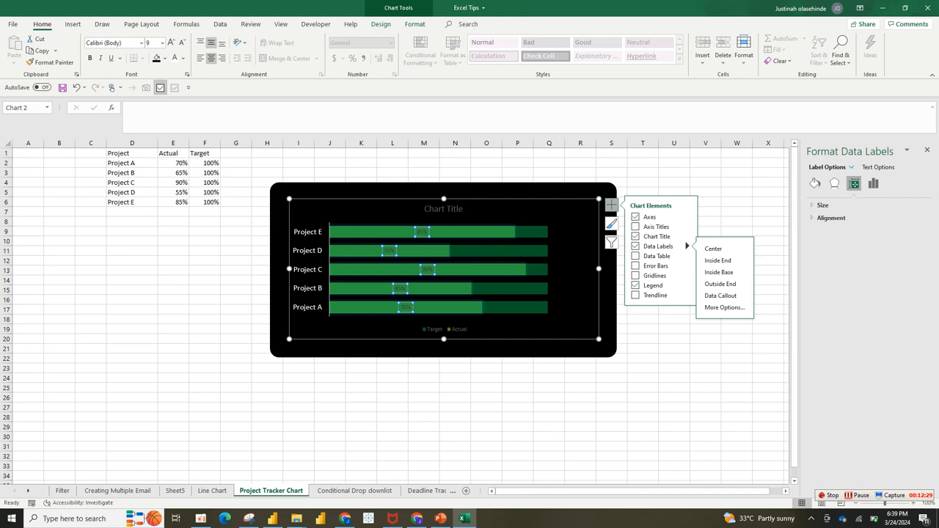
{"action": "left_click", "coordinate": [174, 58]}
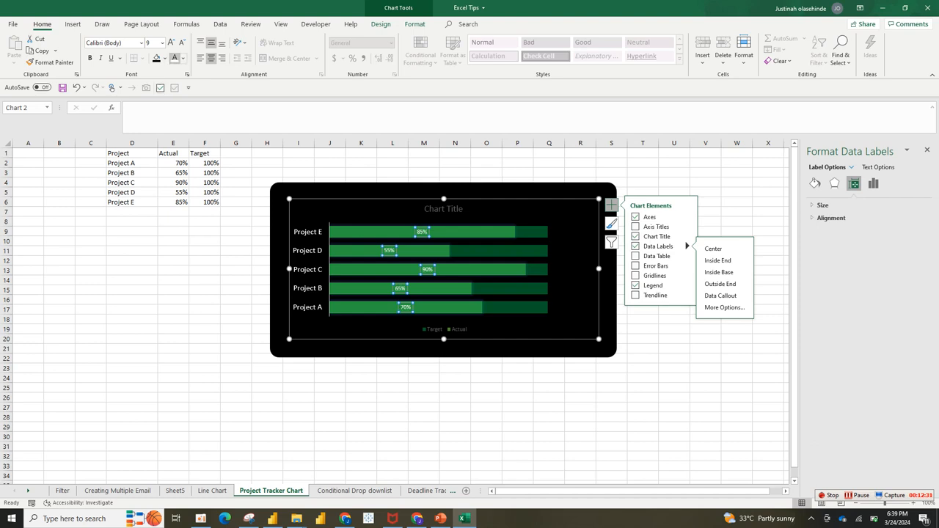
{"action": "left_click", "coordinate": [183, 58]}
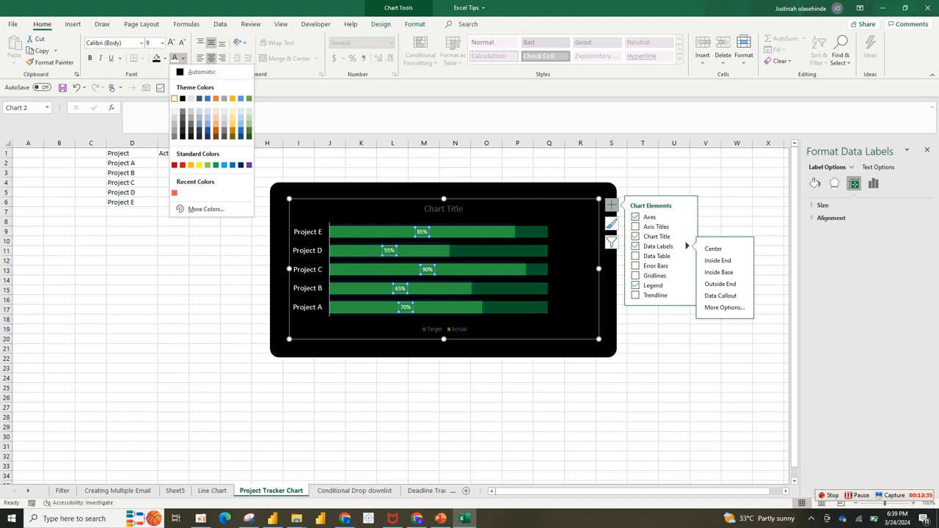
{"action": "left_click", "coordinate": [175, 58]}
Enlarge the Actual series' data labels to font size 18 and make them bold.
{"action": "left_click", "coordinate": [171, 42]}
{"action": "left_click", "coordinate": [171, 42]}
{"action": "left_click", "coordinate": [171, 42]}
{"action": "left_click", "coordinate": [171, 41]}
{"action": "left_click", "coordinate": [171, 42]}
{"action": "left_click", "coordinate": [171, 42]}
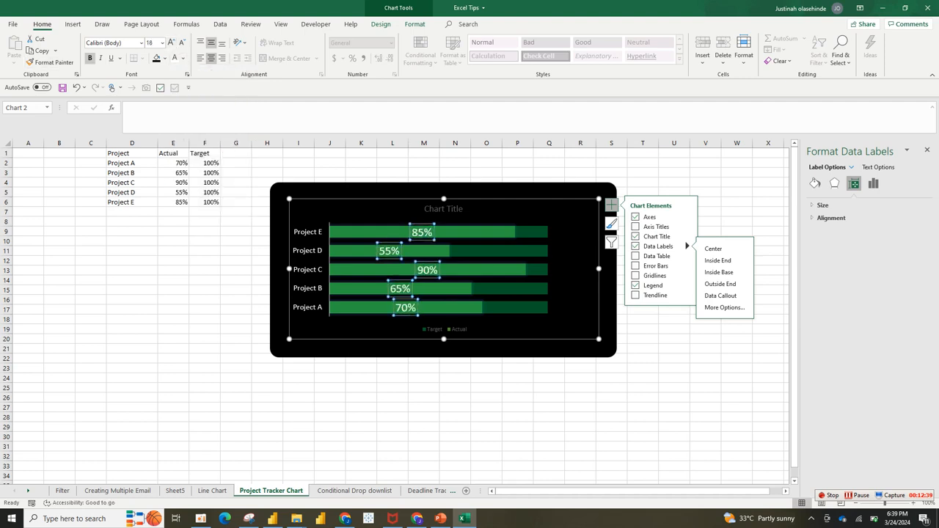
{"action": "left_click", "coordinate": [89, 58]}
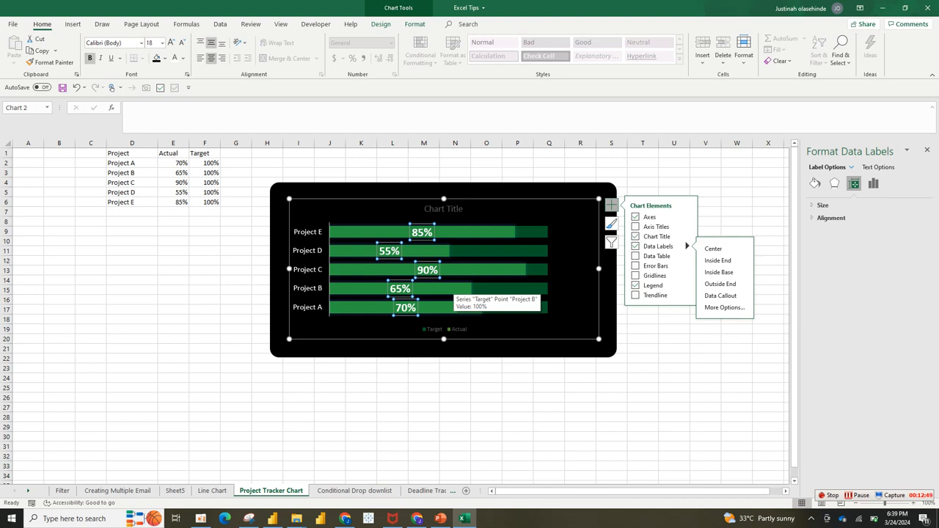
{"action": "left_click", "coordinate": [451, 289]}
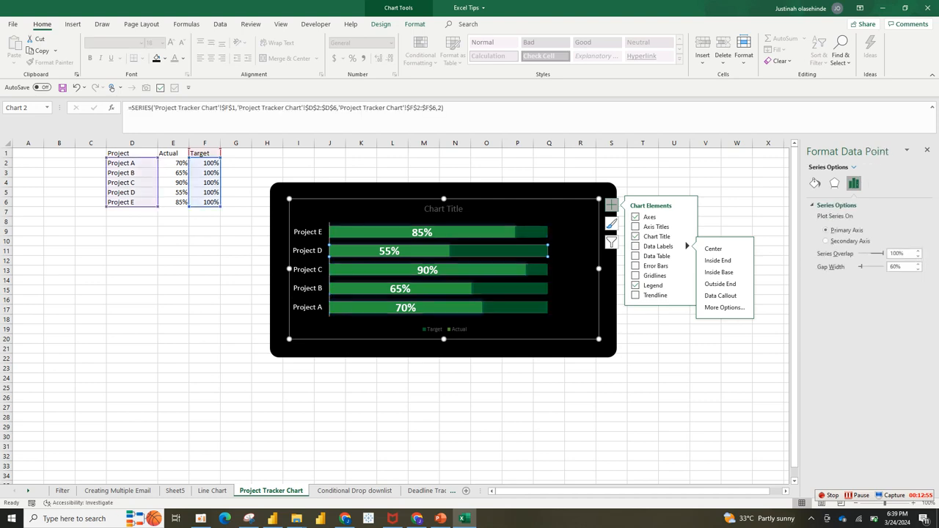
Change the Target series' solid fill to the standard light green and set its transparency to 40%.
{"action": "left_click", "coordinate": [389, 251]}
{"action": "left_click", "coordinate": [498, 251]}
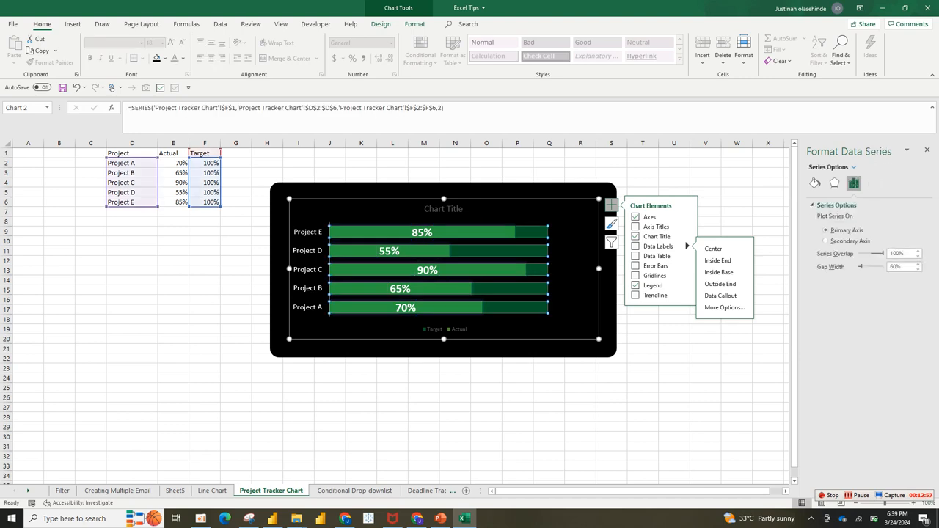
{"action": "left_click", "coordinate": [531, 232]}
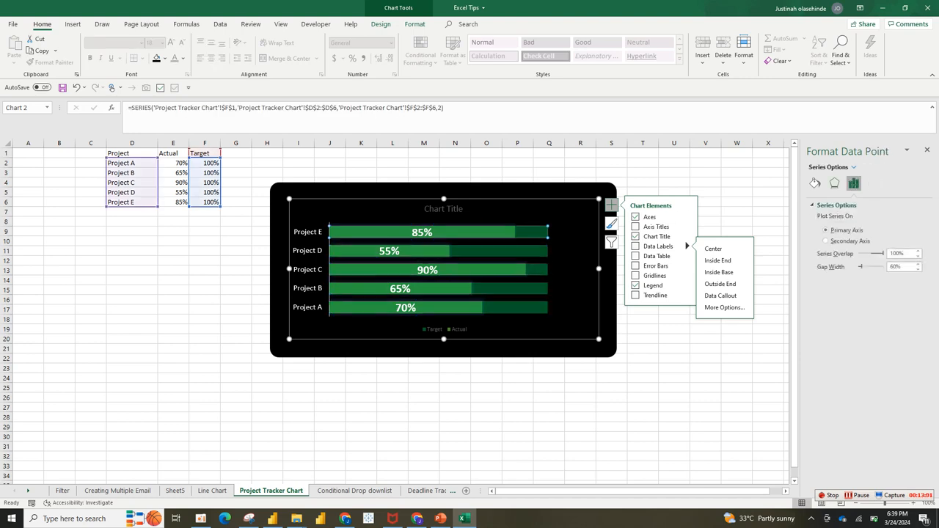
{"action": "left_click", "coordinate": [853, 167]}
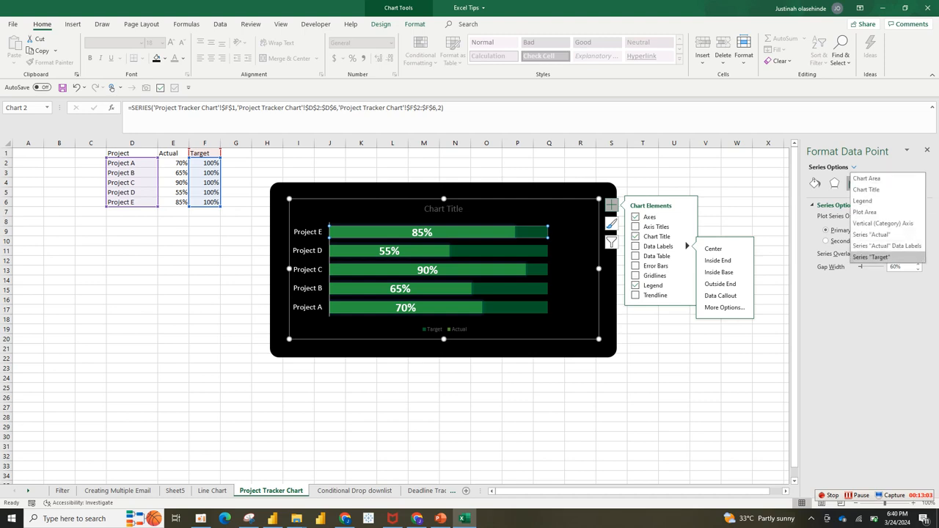
{"action": "left_click", "coordinate": [870, 257]}
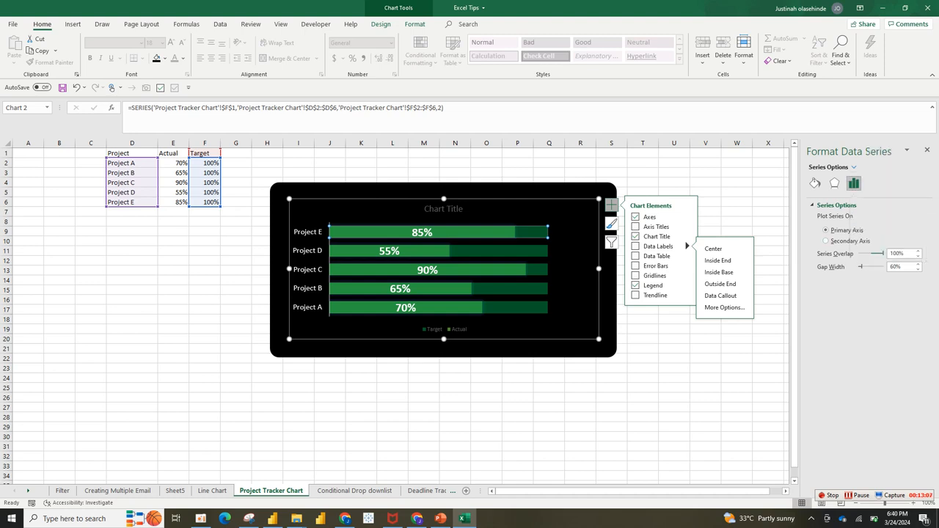
{"action": "left_click", "coordinate": [815, 183]}
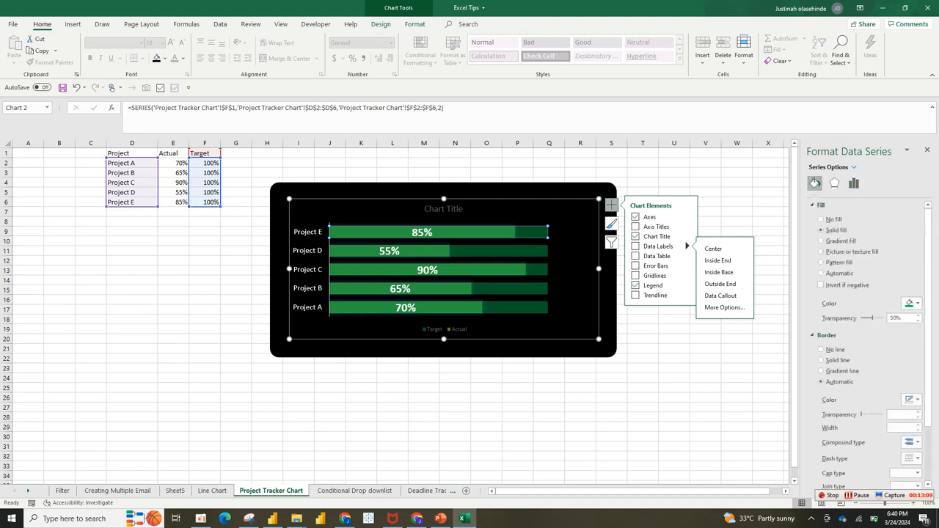
{"action": "left_click", "coordinate": [911, 303]}
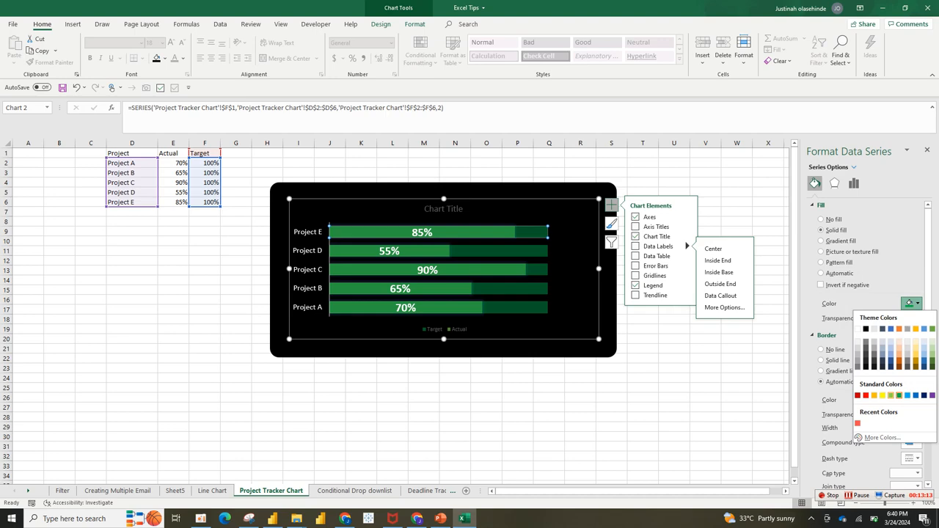
{"action": "left_click", "coordinate": [890, 396]}
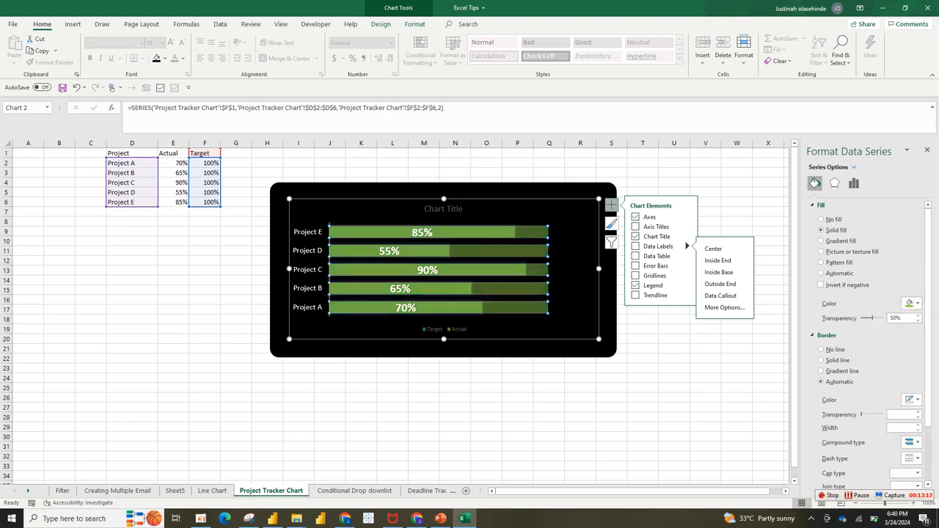
{"action": "left_click_drag", "start_coordinate": [873, 318], "coordinate": [869, 318]}
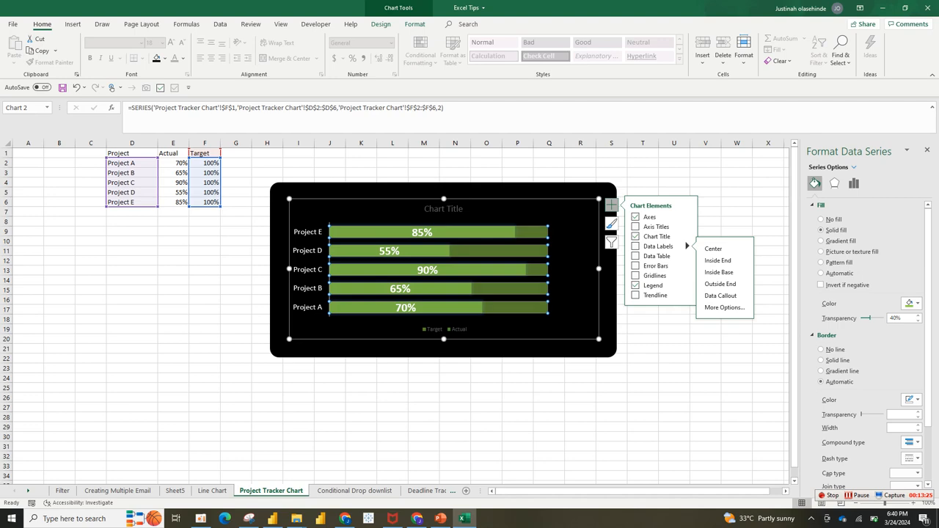
{"action": "left_click", "coordinate": [642, 182]}
{"action": "left_click", "coordinate": [428, 270]}
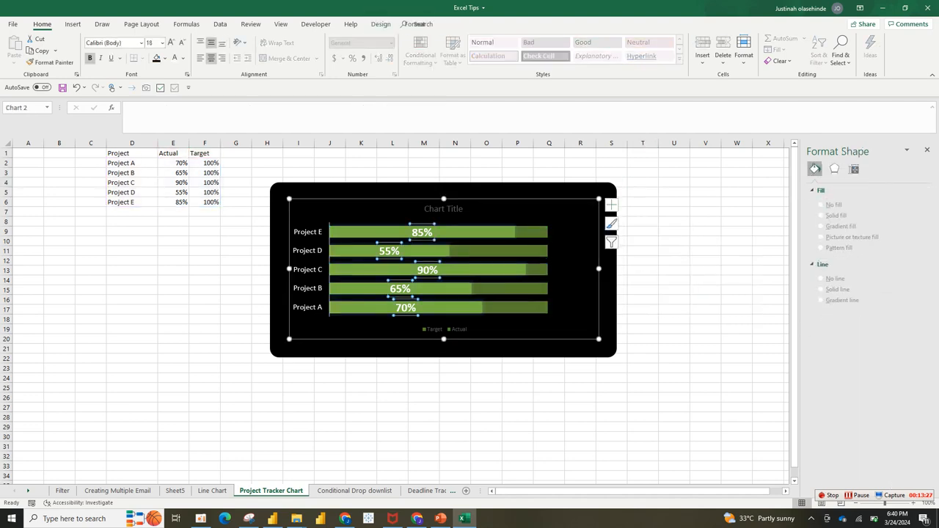
{"action": "left_click", "coordinate": [421, 232]}
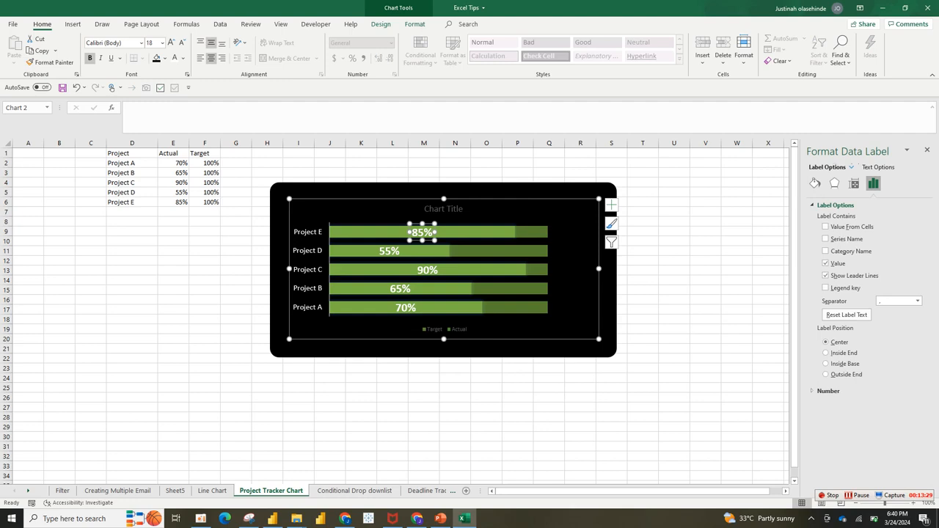
{"action": "left_click", "coordinate": [531, 232]}
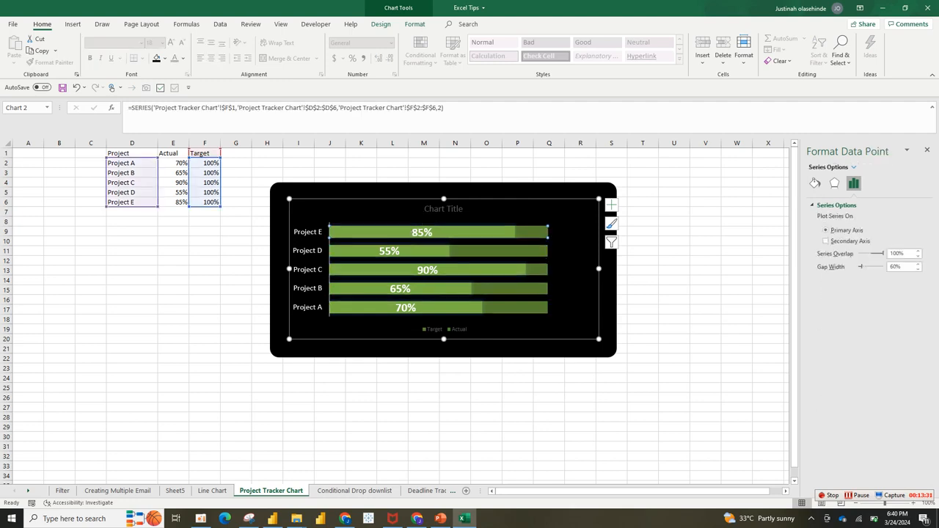
{"action": "left_click", "coordinate": [421, 233]}
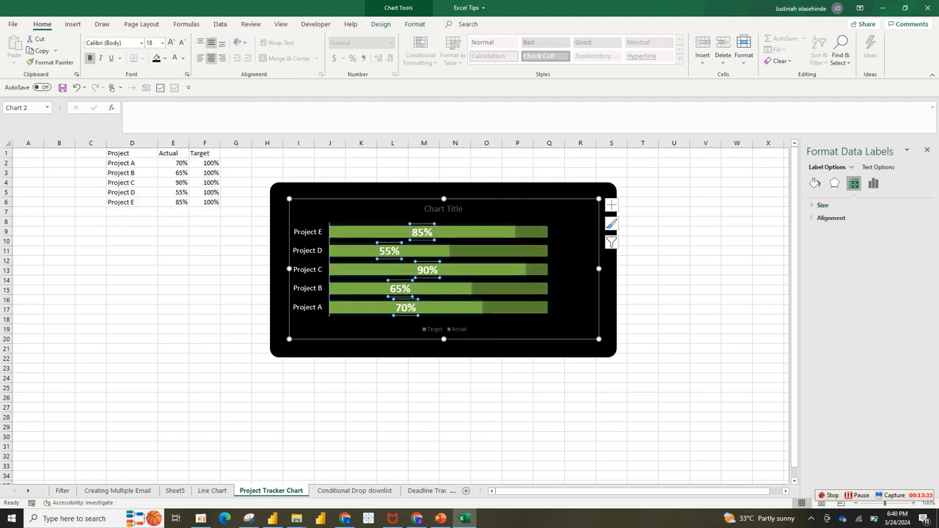
Set the Actual value of Project A to 100% and of Project E to 0% in the data table.
{"action": "left_click", "coordinate": [173, 163]}
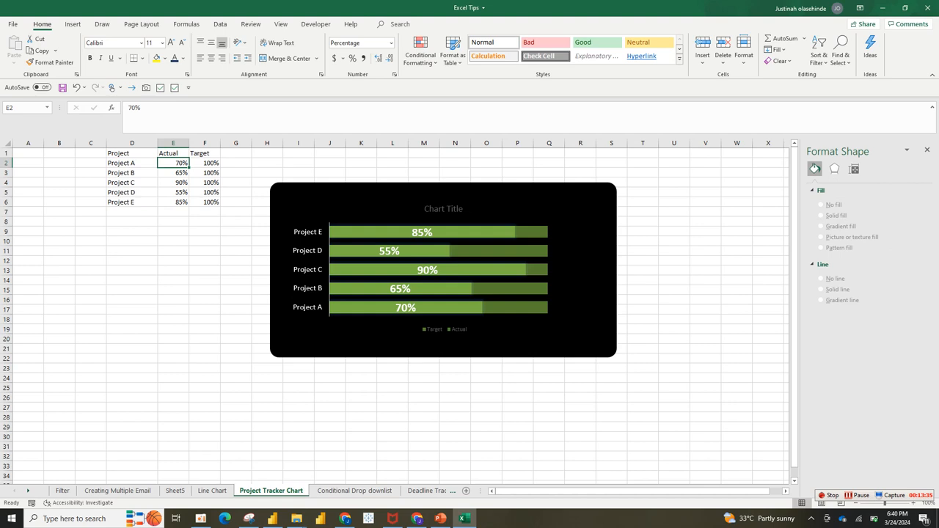
{"action": "type", "text": "100%"}
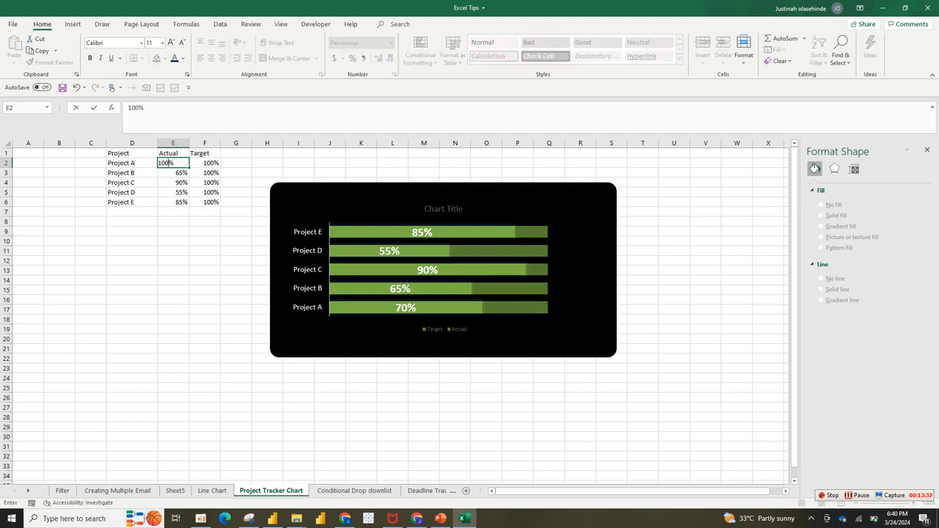
{"action": "left_click", "coordinate": [235, 163]}
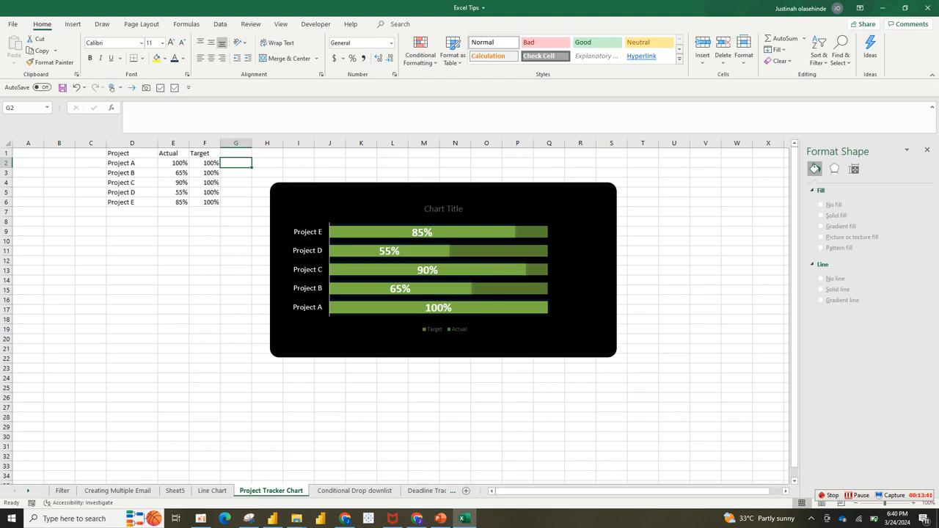
{"action": "left_click", "coordinate": [174, 202]}
{"action": "type", "text": "0"}
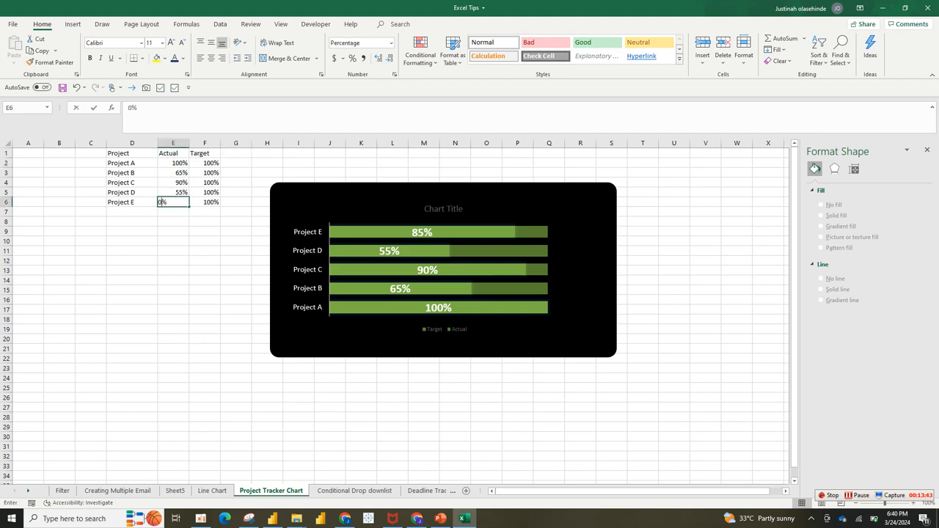
{"action": "left_click", "coordinate": [298, 173]}
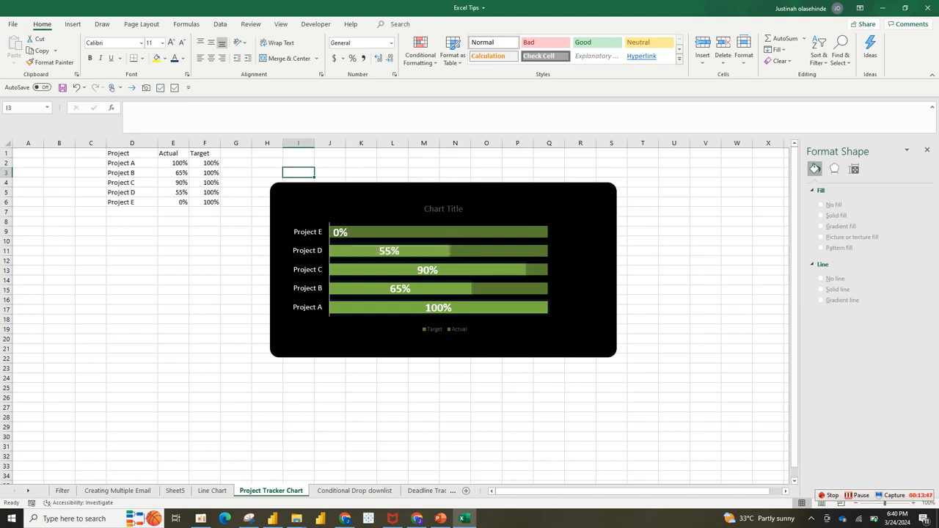
Set the Actual value of Project B to 50% in the data table.
{"action": "left_click", "coordinate": [173, 172]}
{"action": "type", "text": "50"}
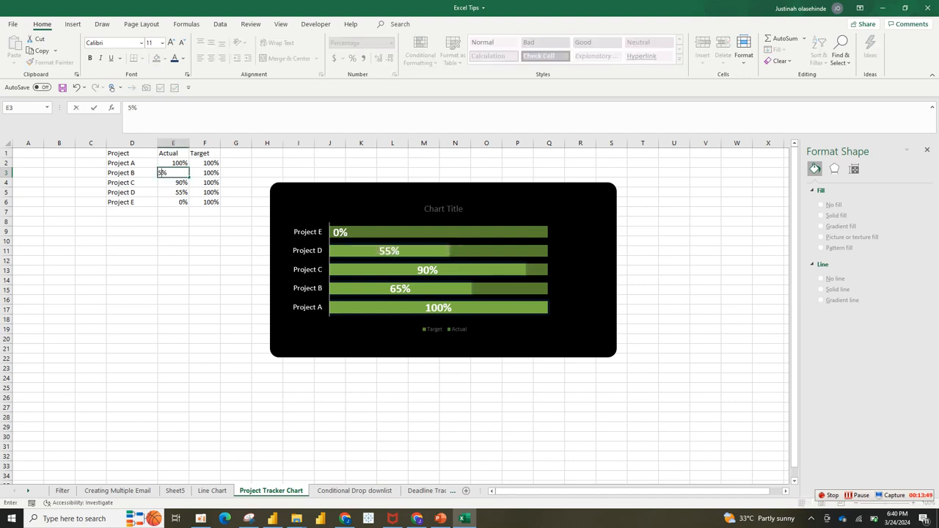
{"action": "left_click", "coordinate": [205, 182]}
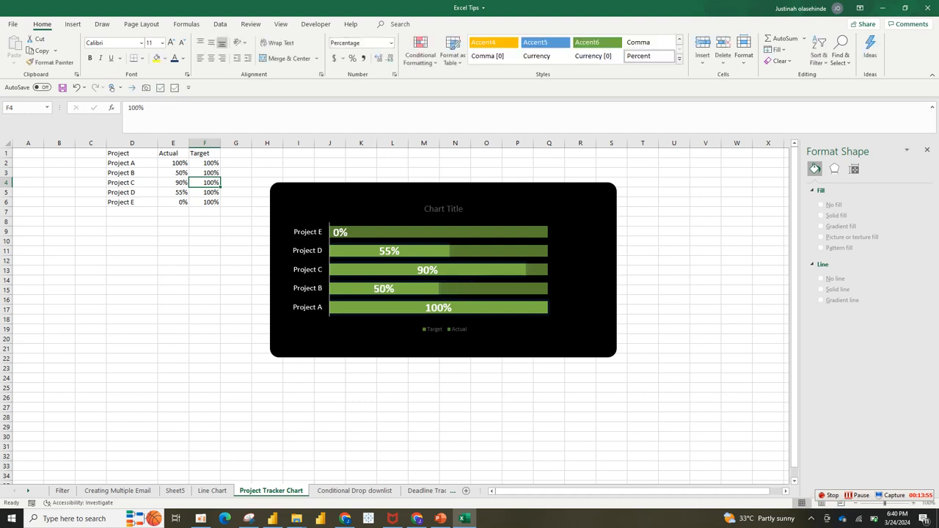
{"action": "left_click", "coordinate": [173, 162]}
{"action": "left_click", "coordinate": [173, 173]}
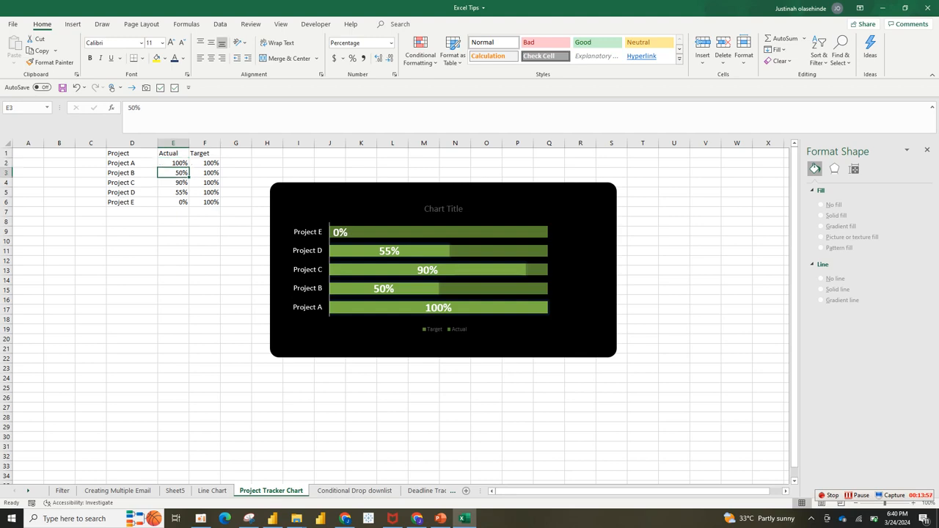
{"action": "left_click", "coordinate": [173, 163]}
{"action": "left_click", "coordinate": [174, 172]}
Replace the placeholder chart title with "Project Tracker".
{"action": "left_click", "coordinate": [367, 202]}
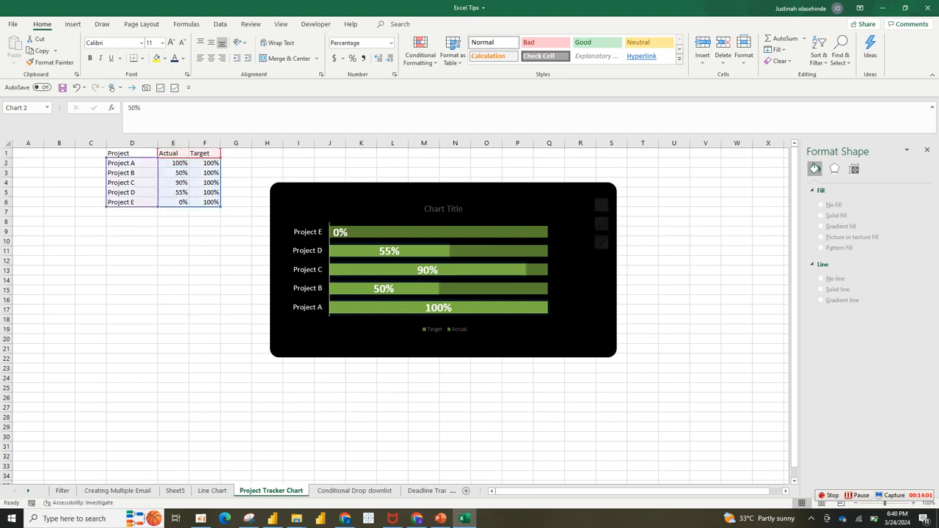
{"action": "left_click", "coordinate": [442, 209]}
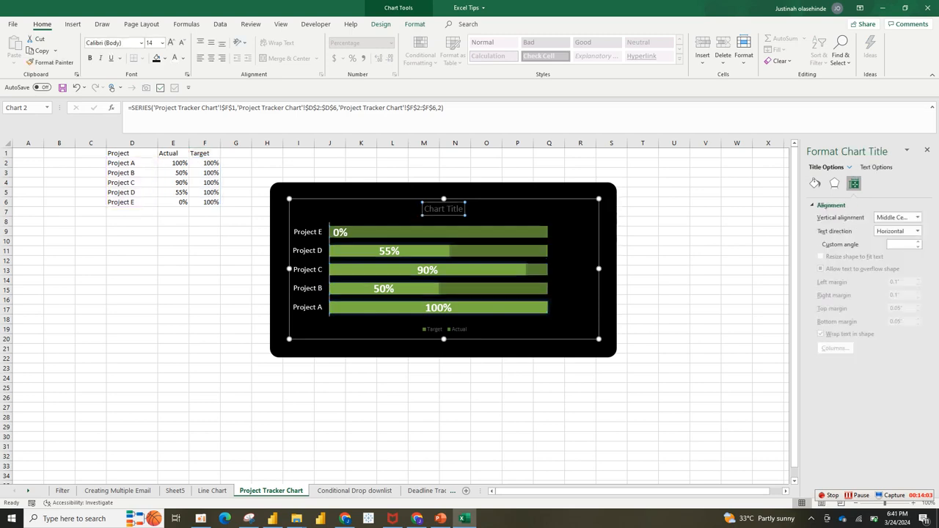
{"action": "triple_click", "coordinate": [449, 209]}
{"action": "type", "text": "P"}
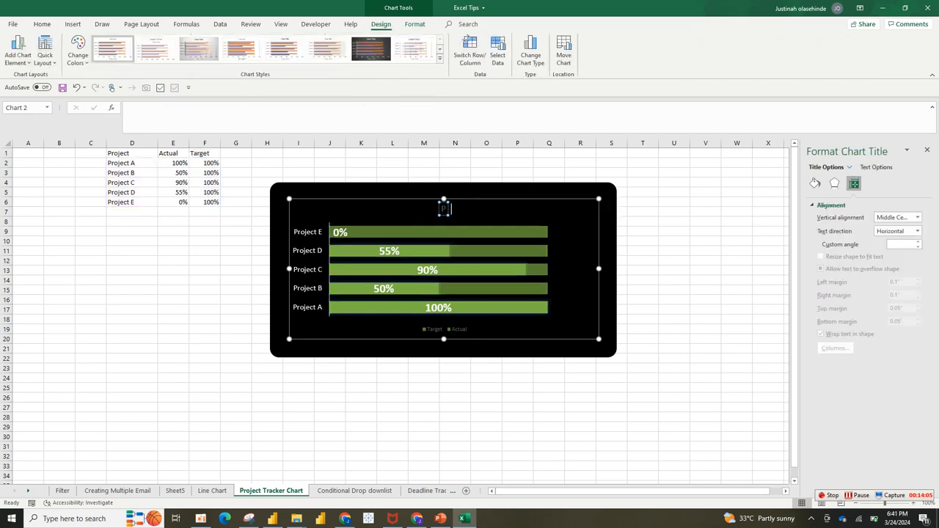
{"action": "type", "text": "roject"}
{"action": "key", "text": "BackSpace"}
{"action": "key", "text": "BackSpace"}
{"action": "key", "text": "BackSpace"}
{"action": "key", "text": "BackSpace"}
{"action": "key", "text": "BackSpace"}
{"action": "key", "text": "BackSpace"}
{"action": "key", "text": "BackSpace"}
{"action": "type", "text": "Roject"}
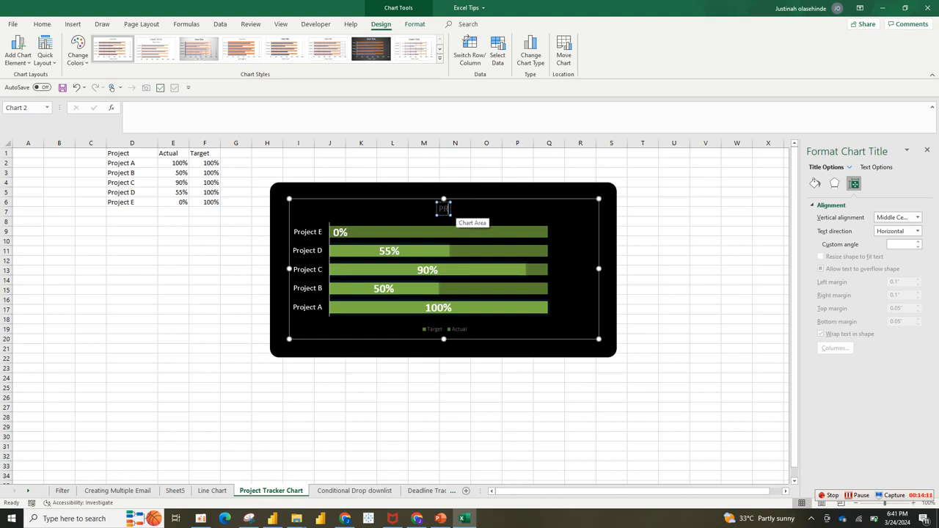
{"action": "key", "text": "BackSpace"}
{"action": "key", "text": "BackSpace"}
{"action": "key", "text": "BackSpace"}
{"action": "key", "text": "BackSpace"}
{"action": "key", "text": "BackSpace"}
{"action": "key", "text": "BackSpace"}
{"action": "type", "text": "roject"}
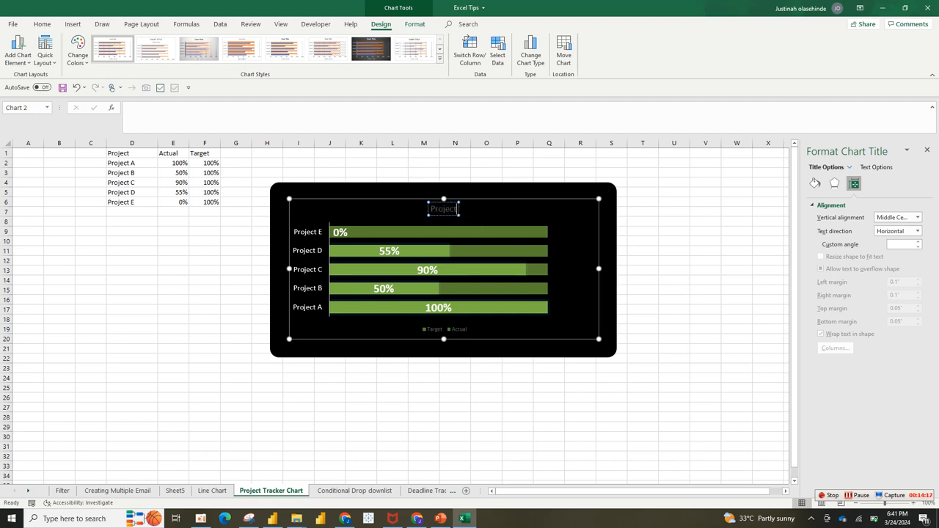
{"action": "type", "text": " Tracker"}
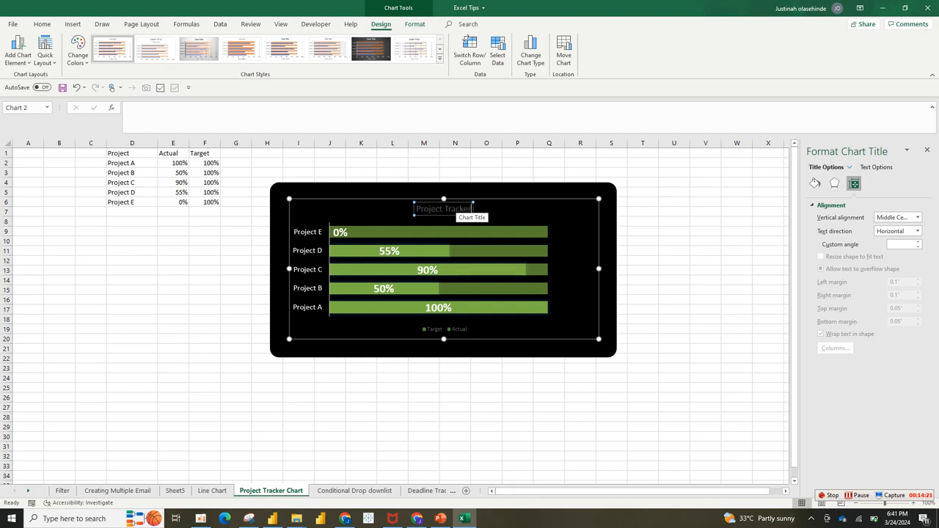
Change the chart title's font colour to white and enlarge its text by two size increments.
{"action": "key", "text": "ctrl+a"}
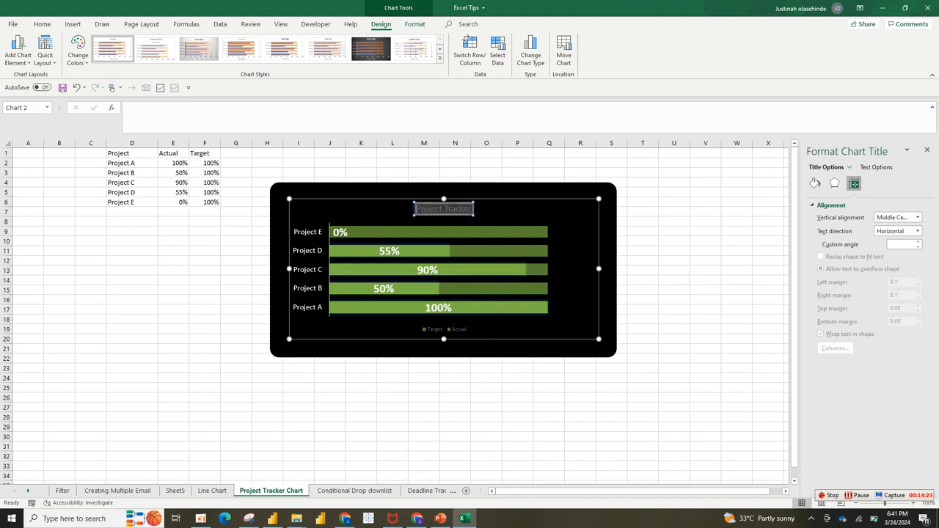
{"action": "left_click", "coordinate": [42, 25]}
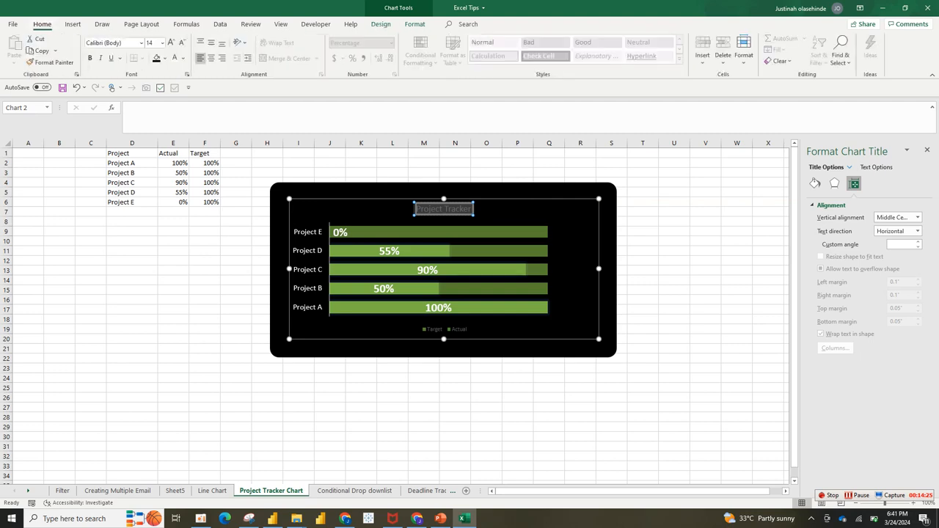
{"action": "left_click", "coordinate": [174, 58]}
{"action": "left_click", "coordinate": [171, 43]}
{"action": "left_click", "coordinate": [171, 43]}
{"action": "left_click", "coordinate": [643, 211]}
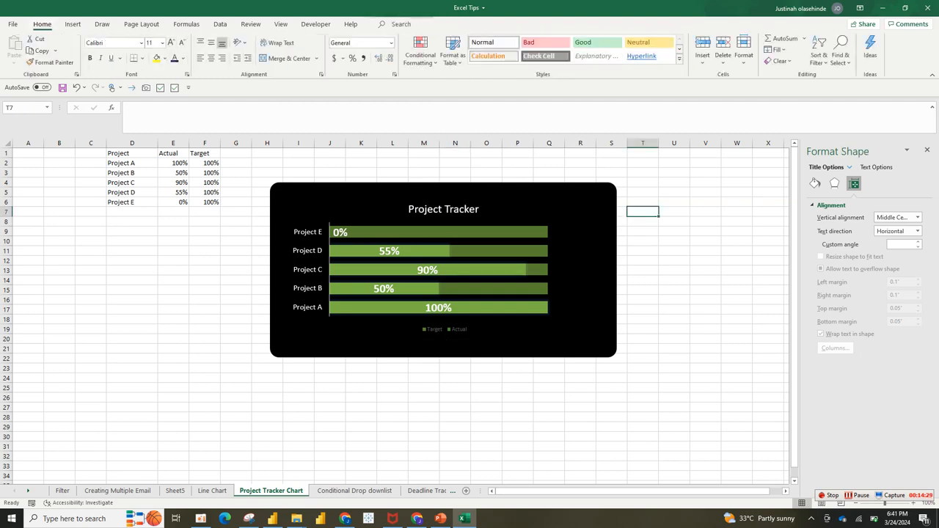
Make the chart legend's text white and enlarge it to font size 14.
{"action": "left_click", "coordinate": [444, 329]}
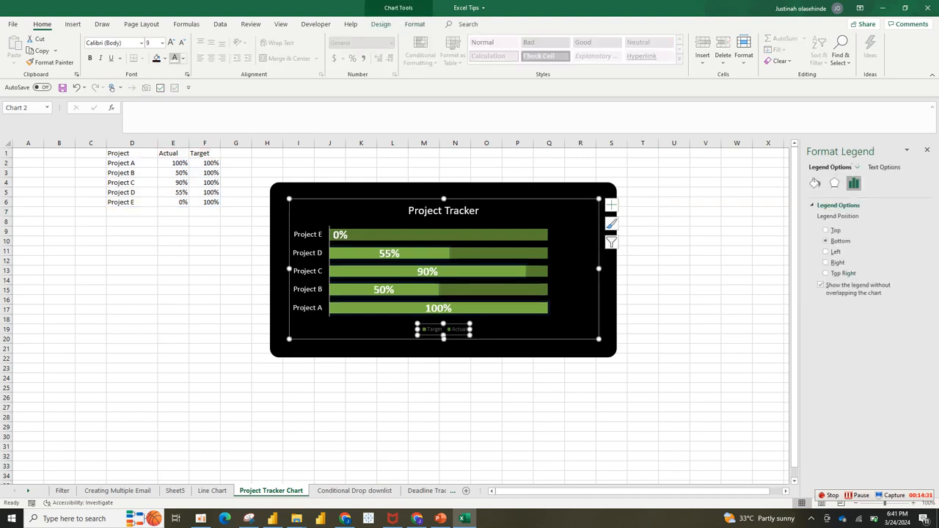
{"action": "left_click", "coordinate": [170, 43]}
{"action": "left_click", "coordinate": [171, 42]}
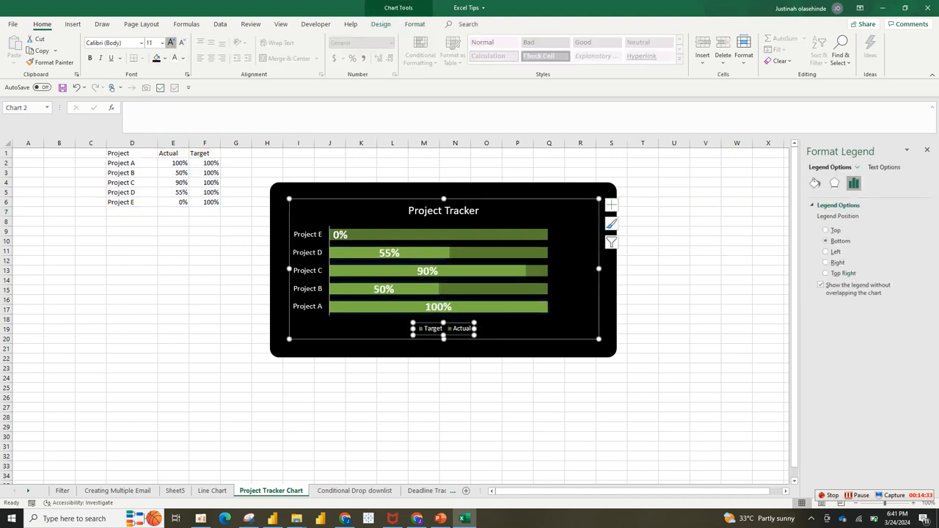
{"action": "left_click", "coordinate": [171, 42]}
{"action": "left_click", "coordinate": [170, 42]}
{"action": "key", "text": "Escape"}
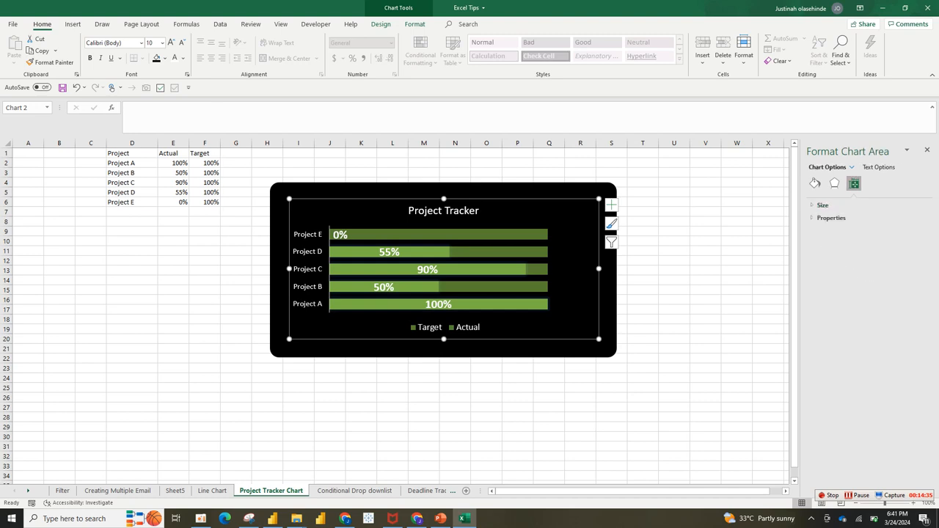
{"action": "left_click", "coordinate": [444, 328]}
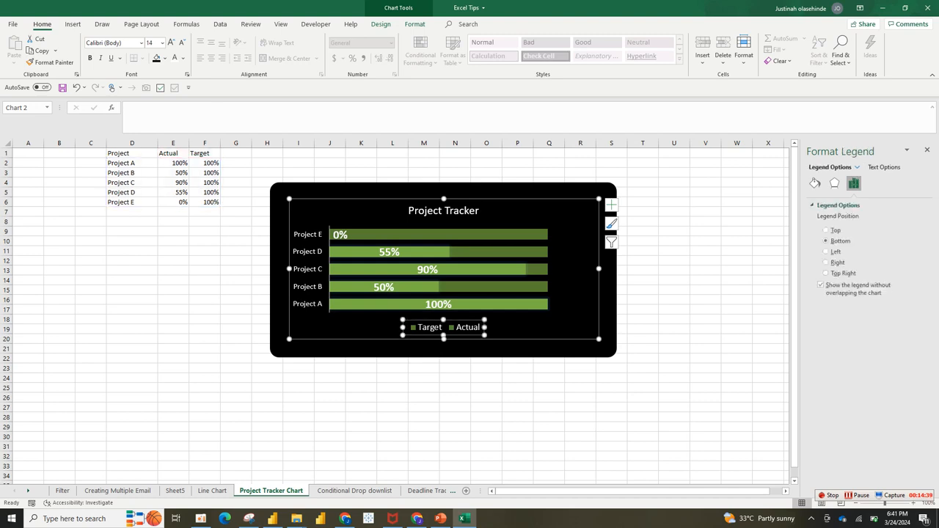
{"action": "left_click", "coordinate": [438, 304]}
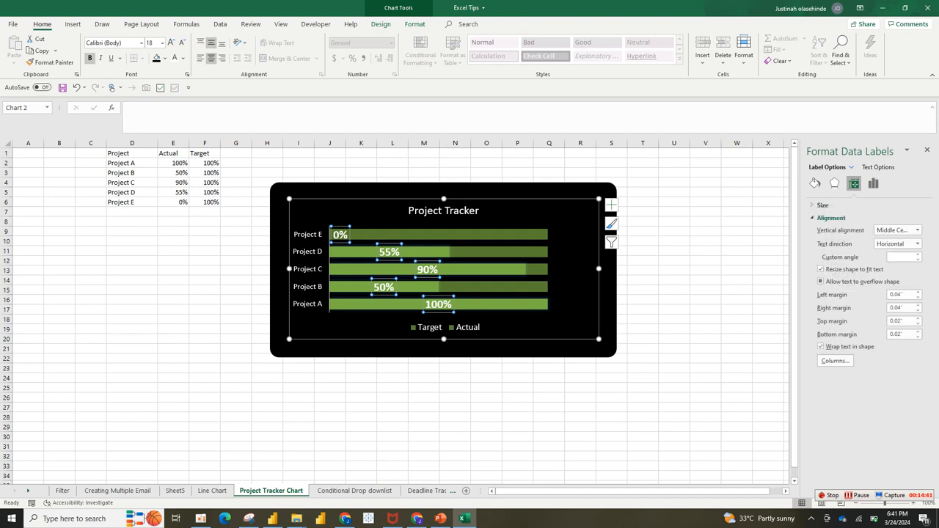
{"action": "left_click", "coordinate": [490, 287]}
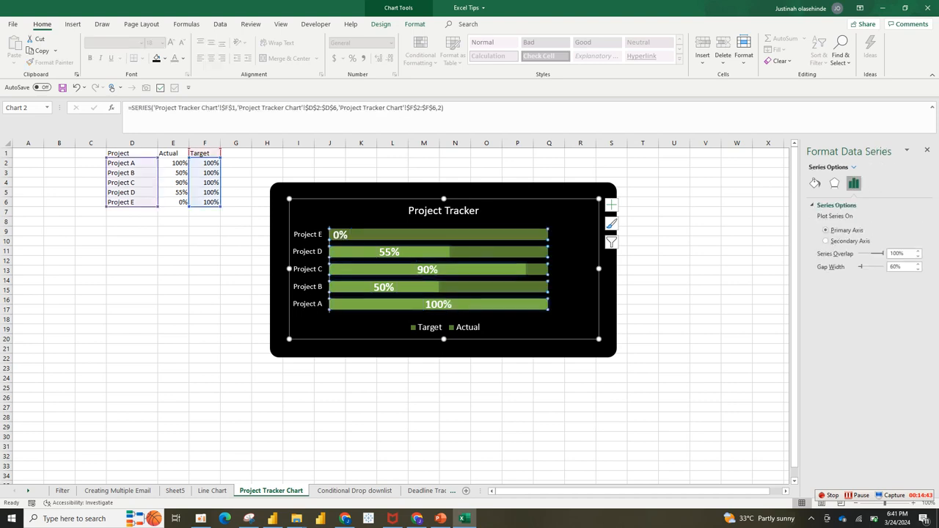
{"action": "left_click", "coordinate": [445, 328]}
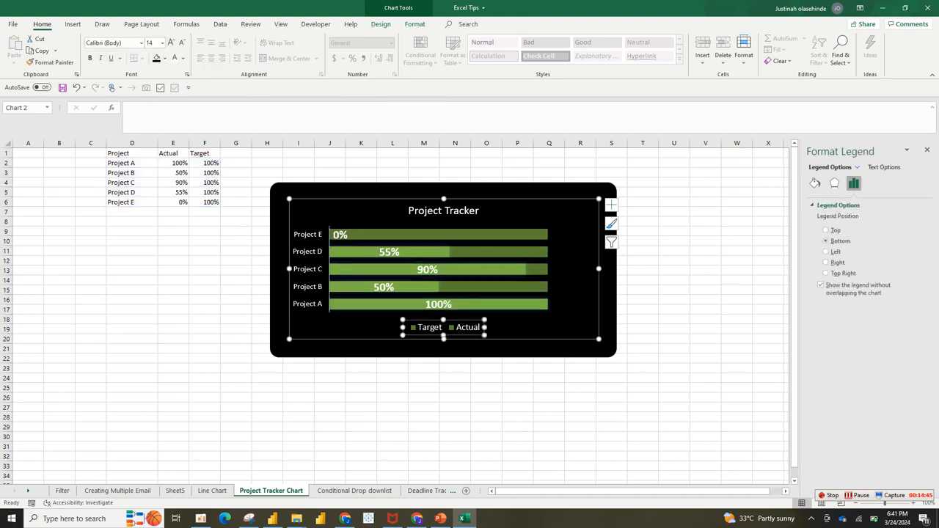
{"action": "left_click", "coordinate": [490, 287]}
{"action": "left_click", "coordinate": [572, 287]}
{"action": "left_click", "coordinate": [499, 287]}
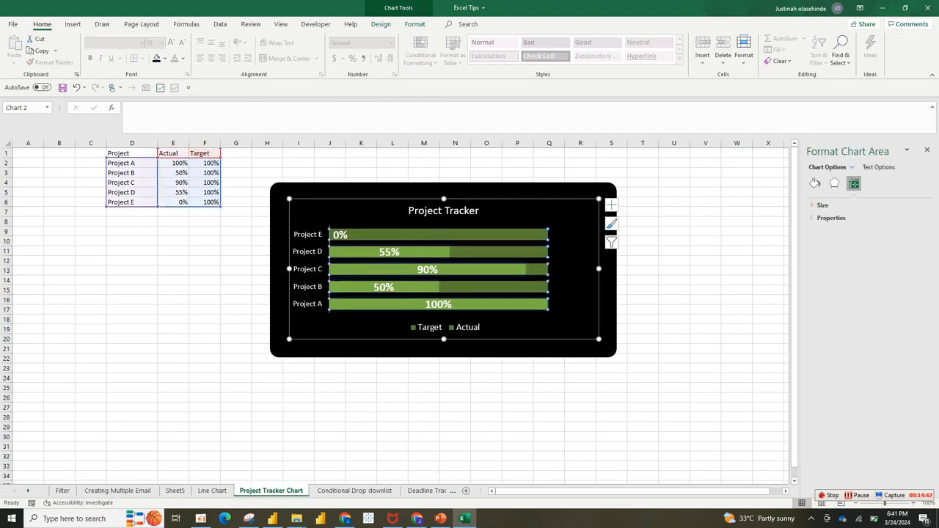
{"action": "left_click", "coordinate": [498, 304]}
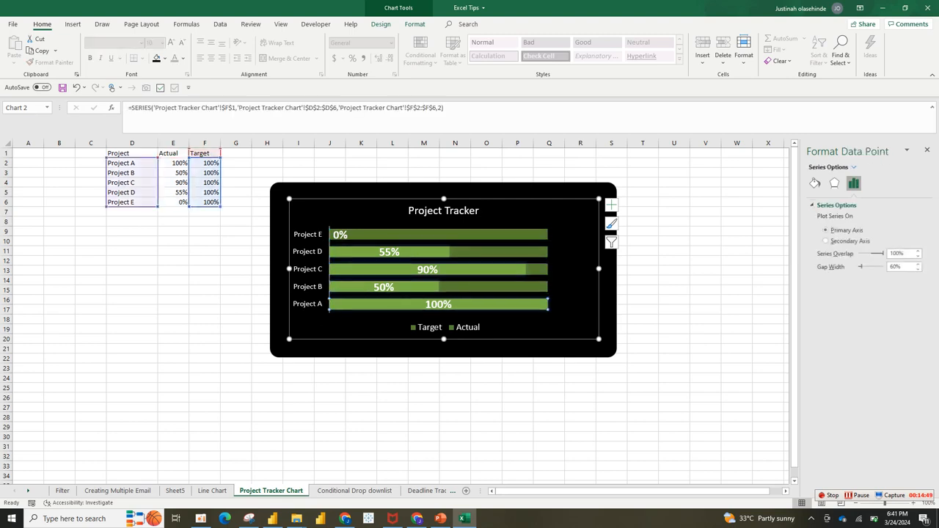
{"action": "left_click", "coordinate": [572, 301]}
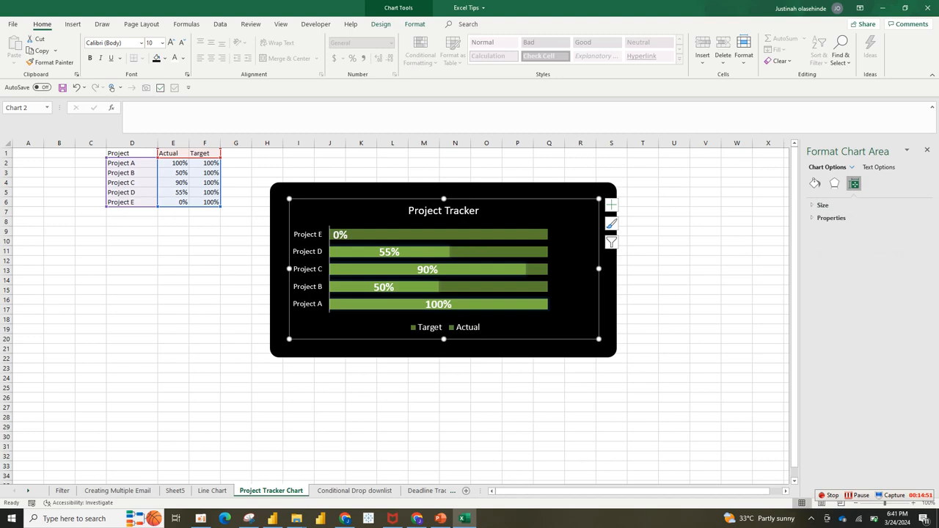
Enlarge the Project Tracker chart slightly towards the upper-left corner of the black rounded rectangle.
{"action": "left_click", "coordinate": [607, 308]}
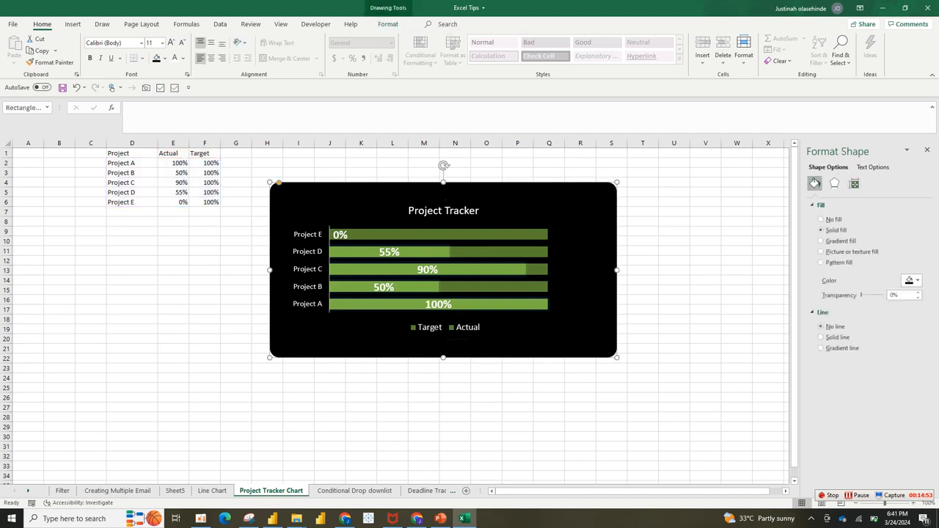
{"action": "left_click", "coordinate": [574, 304]}
{"action": "left_click_drag", "start_coordinate": [289, 199], "coordinate": [283, 194]}
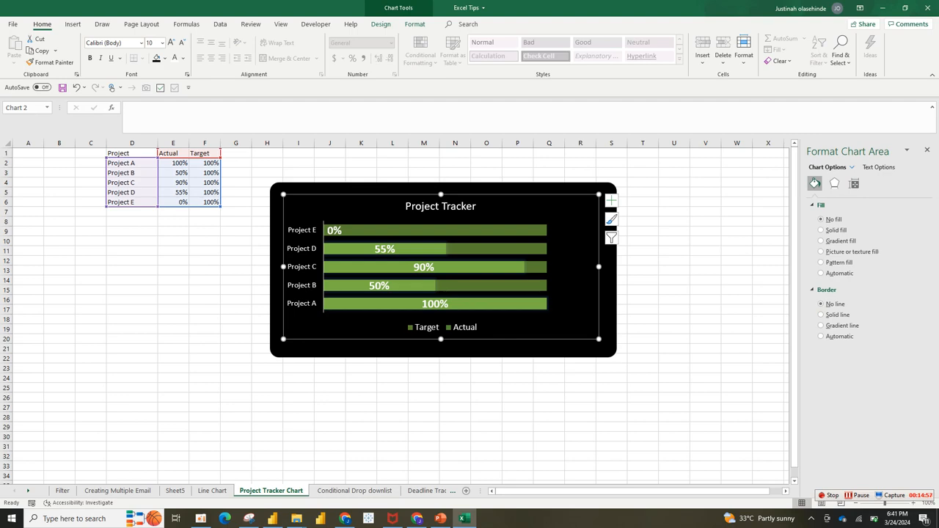
Group the chart with the black rounded rectangle and move the group slightly up and to the left on the sheet.
{"action": "left_click", "coordinate": [297, 188]}
{"action": "right_click", "coordinate": [297, 189]}
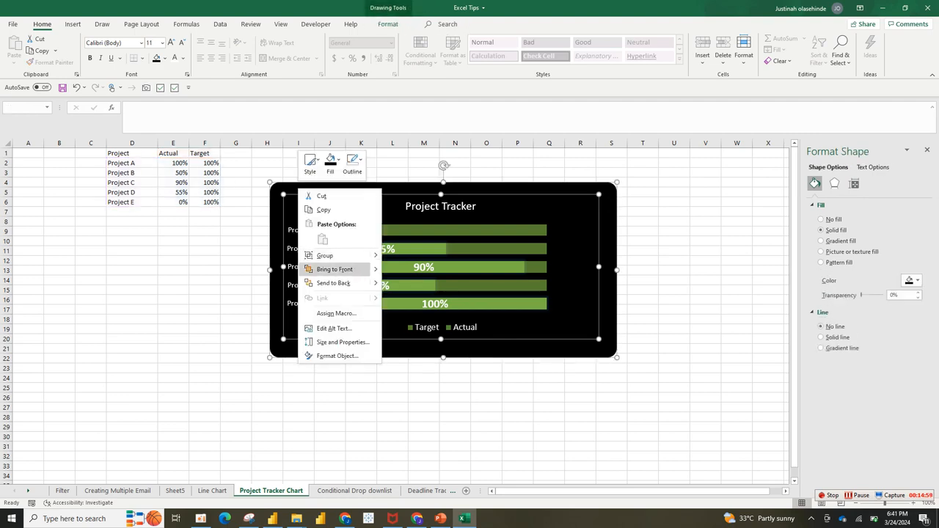
{"action": "mouse_move", "coordinate": [338, 255]}
{"action": "left_click", "coordinate": [403, 256]}
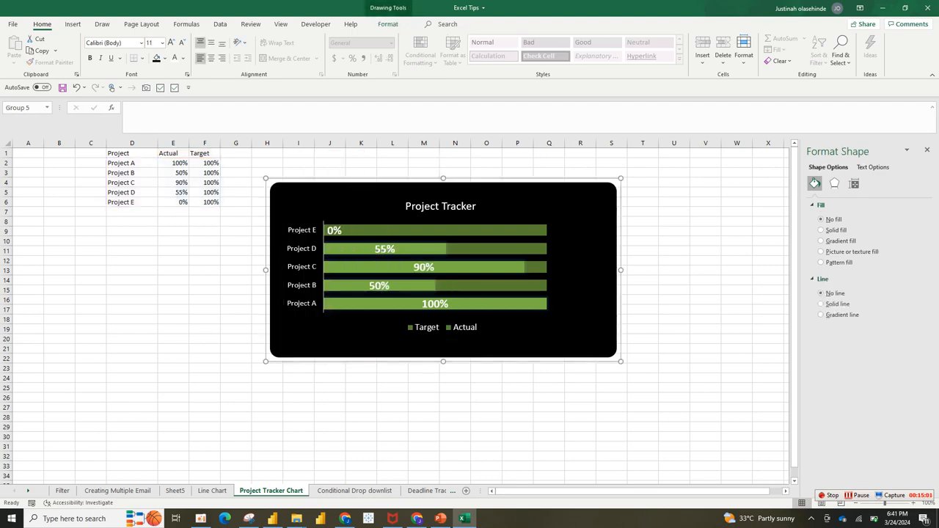
{"action": "left_click_drag", "start_coordinate": [403, 256], "coordinate": [388, 244]}
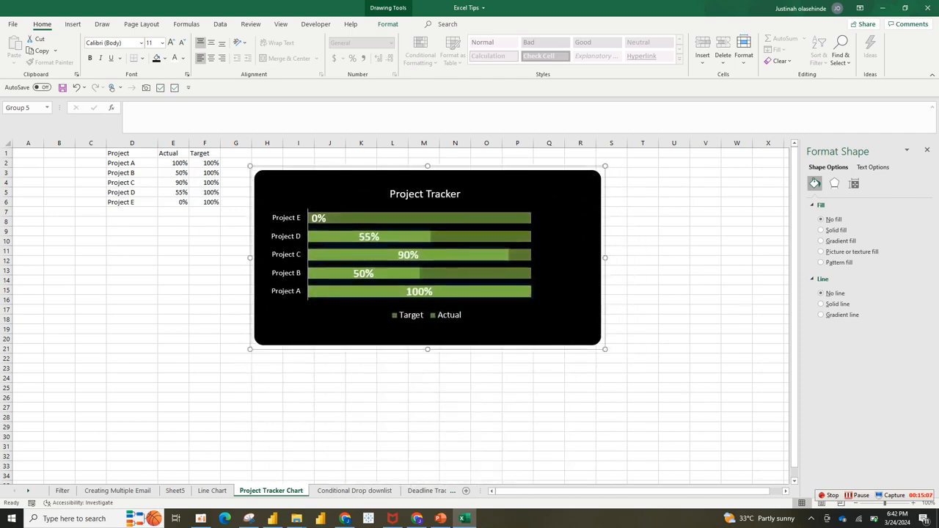
Switch to the Line Chart worksheet to view the monthly sales chart.
{"action": "left_click", "coordinate": [212, 489]}
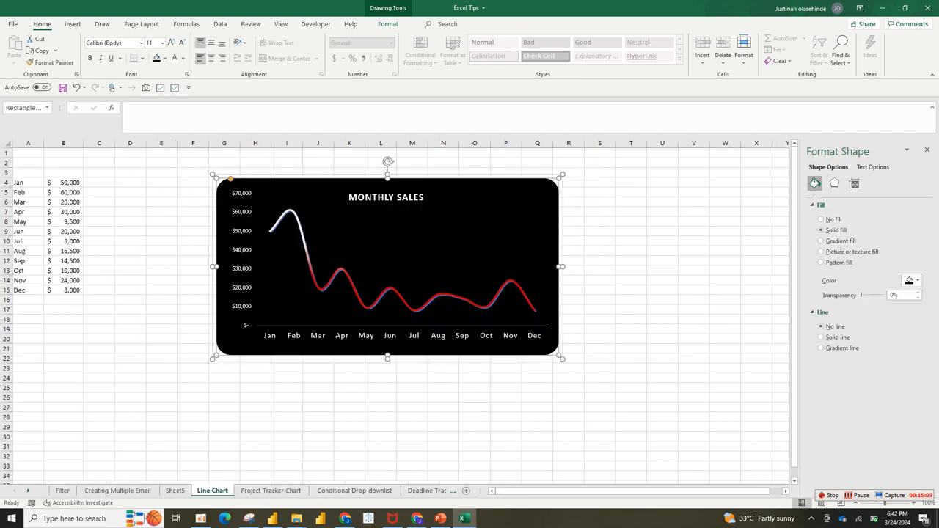